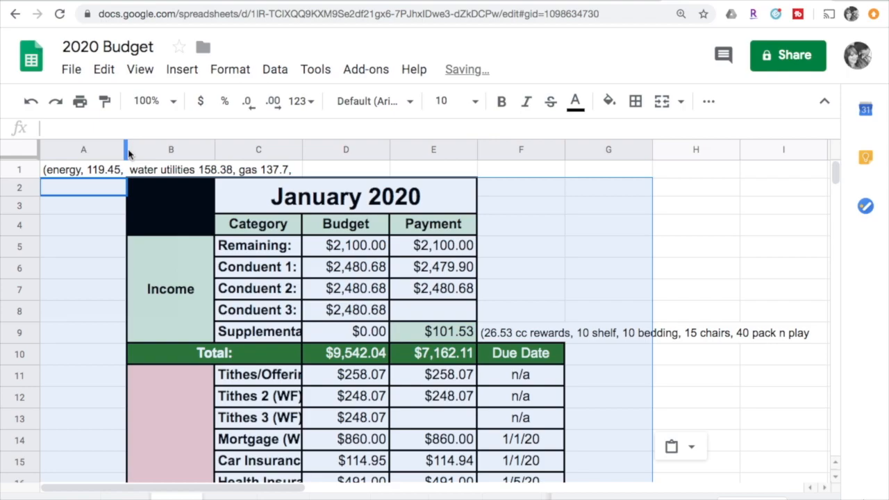
# Narrow column A and widen columns B and C so the category names fit
pyautogui.moveTo(127, 153); pyautogui.dragTo(70, 147)
pyautogui.click(543, 231)
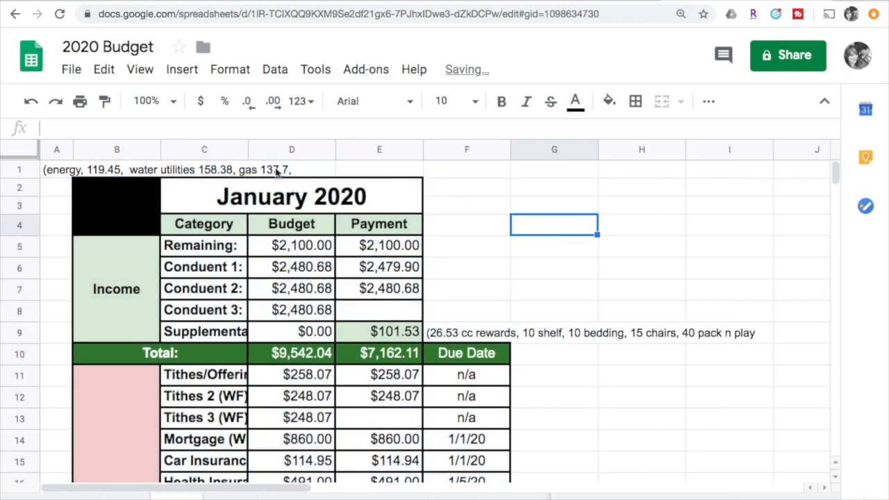
pyautogui.doubleClick(161, 153)
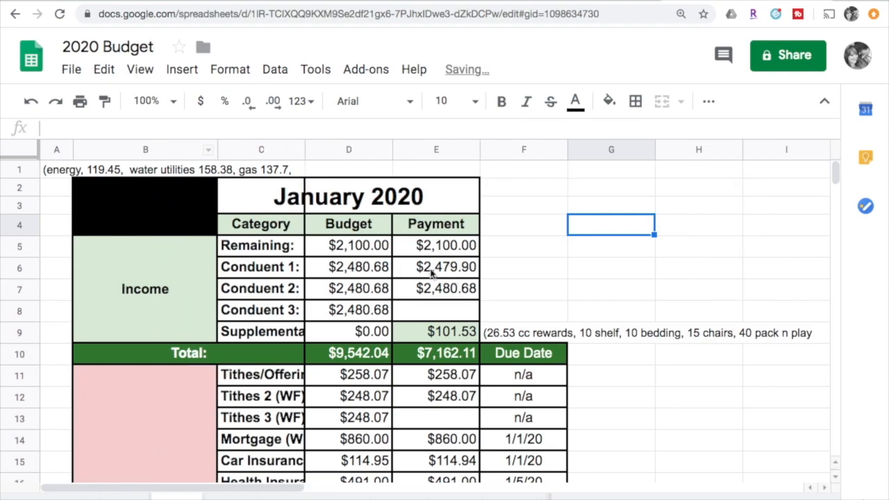
pyautogui.moveTo(303, 150); pyautogui.dragTo(303, 150)
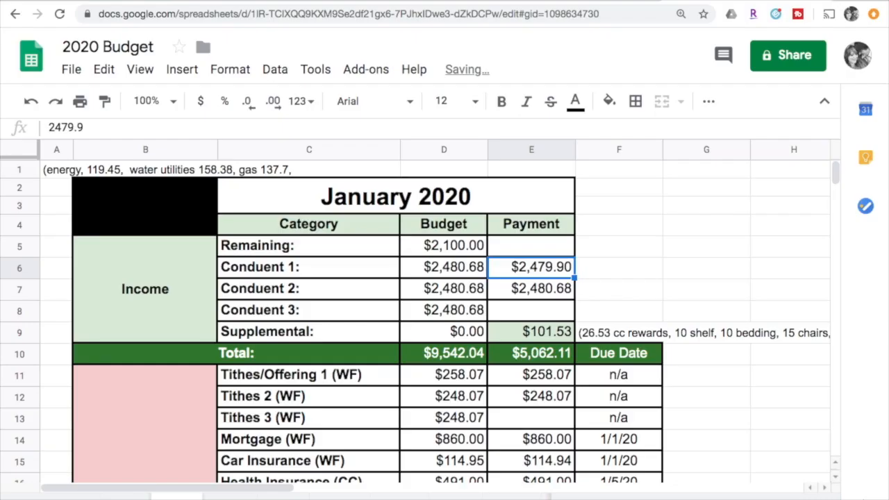
# Clear the payments for Conduent 1, Conduent 2 and Supplemental, along with the note beside Supplemental
pyautogui.press('Delete')
pyautogui.press('Down')
pyautogui.press('Delete')
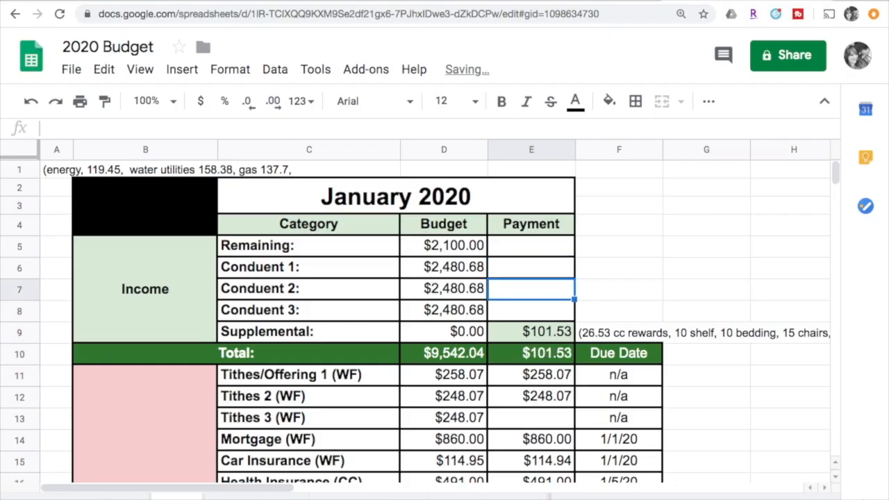
pyautogui.press('Down')
pyautogui.press('Down')
pyautogui.press('Delete')
pyautogui.press('Right')
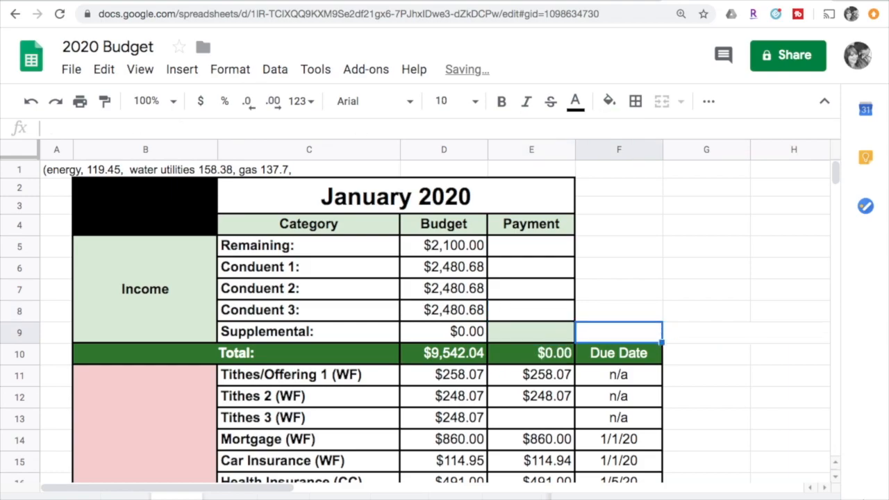
pyautogui.click(546, 333)
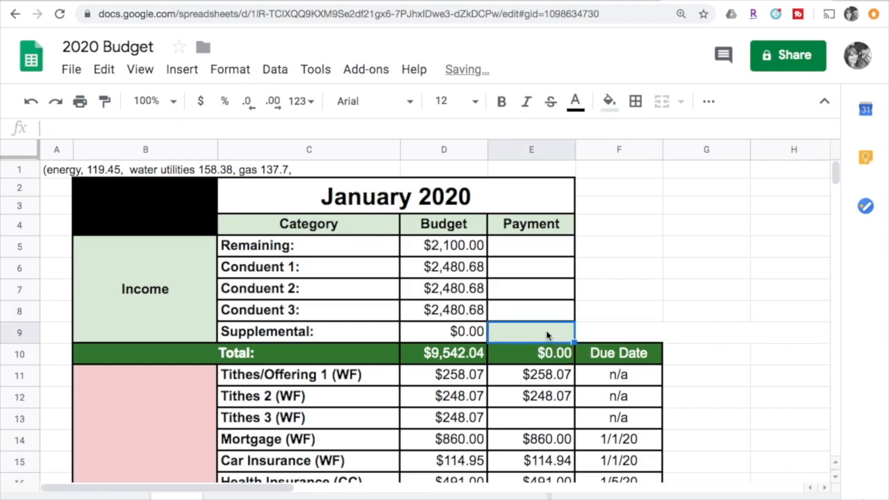
pyautogui.rightClick(547, 336)
pyautogui.moveTo(561, 319)
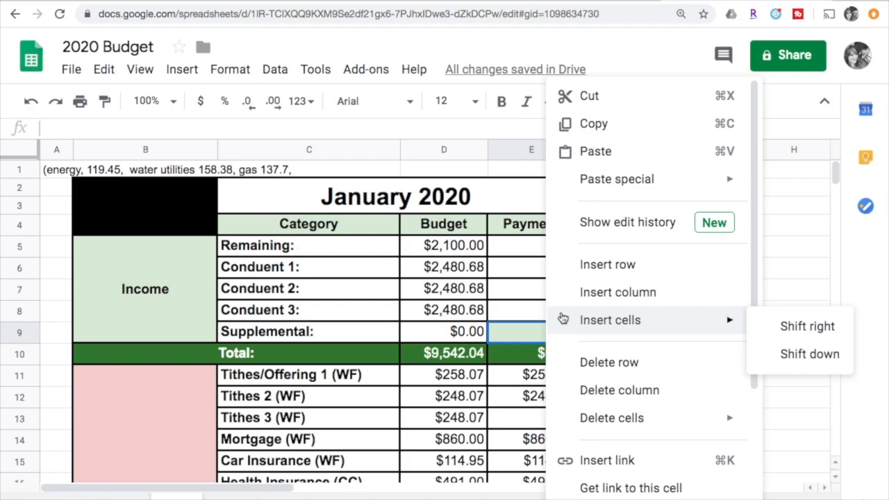
pyautogui.click(518, 297)
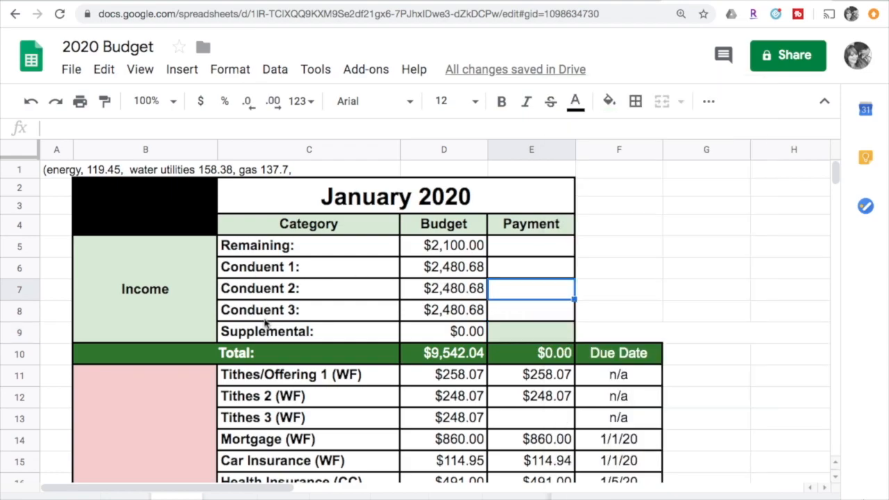
# Delete the Conduent 3 row from the Income section
pyautogui.click(12, 312)
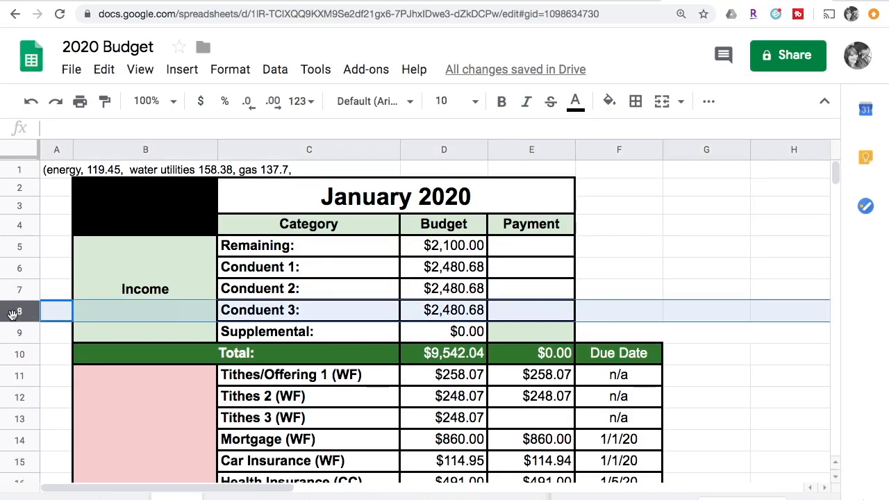
pyautogui.rightClick(12, 312)
pyautogui.click(71, 287)
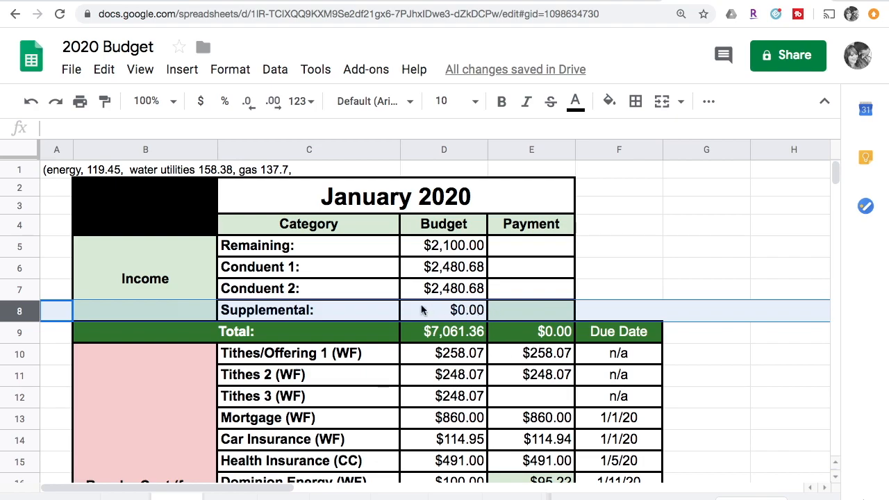
# Reset the fill color of the payment cell in the Supplemental income row
pyautogui.click(534, 313)
pyautogui.click(609, 103)
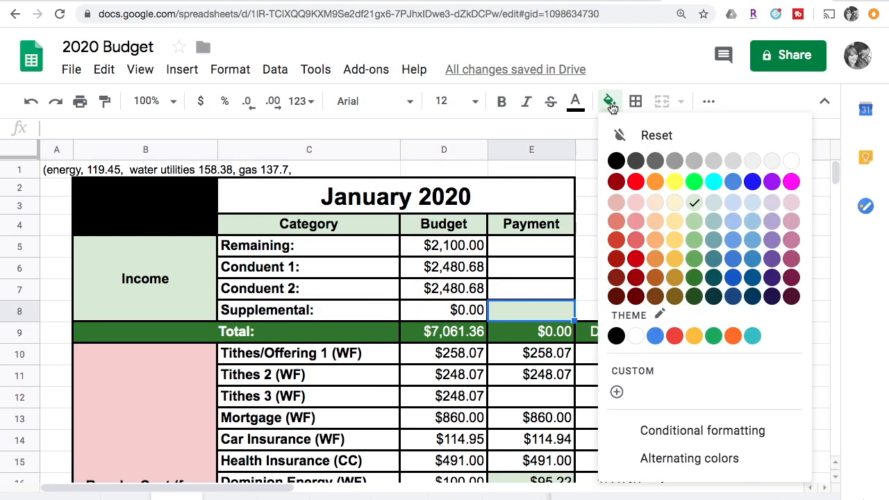
pyautogui.click(628, 136)
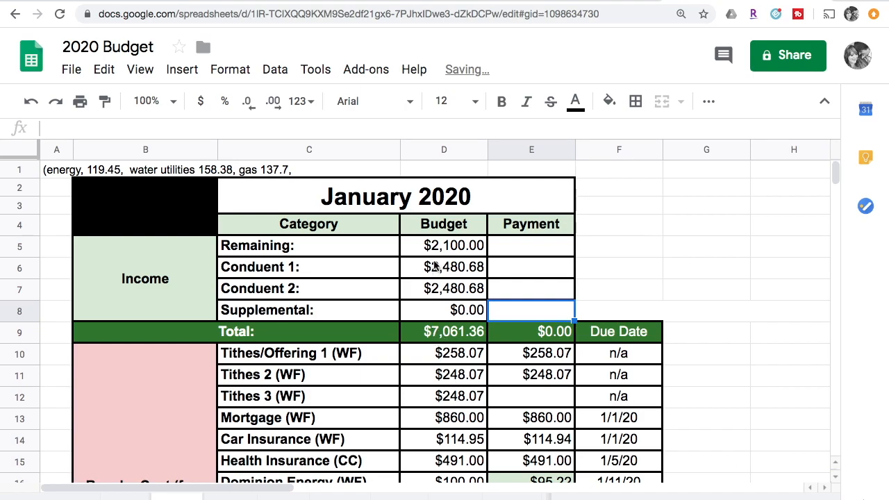
pyautogui.moveTo(431, 270); pyautogui.dragTo(432, 293)
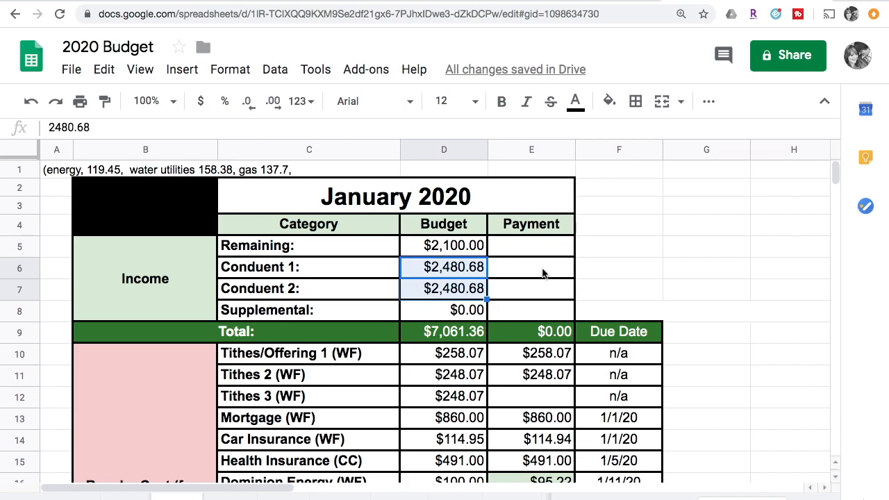
pyautogui.click(621, 276)
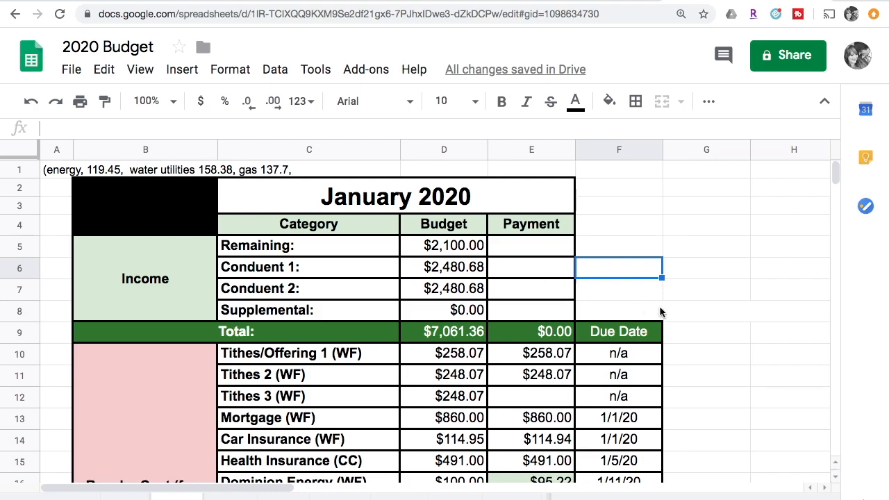
# Clear all payment amounts in the Regular Cost section and the notes beside Groceries and Gas
pyautogui.scroll(-1, 660, 313)
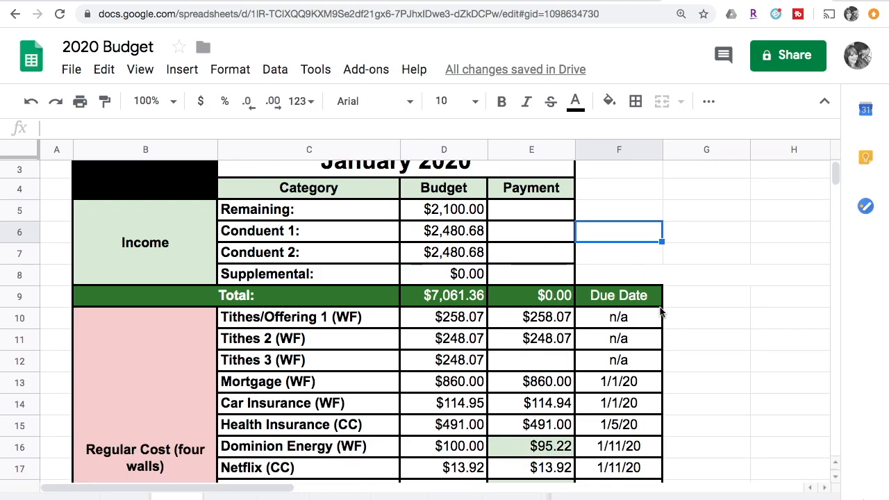
pyautogui.moveTo(555, 320)
pyautogui.mouseDown()
pyautogui.moveTo(559, 479)
pyautogui.moveTo(571, 347)
pyautogui.moveTo(557, 301)
pyautogui.moveTo(555, 320)
pyautogui.mouseUp()
pyautogui.press('Delete')
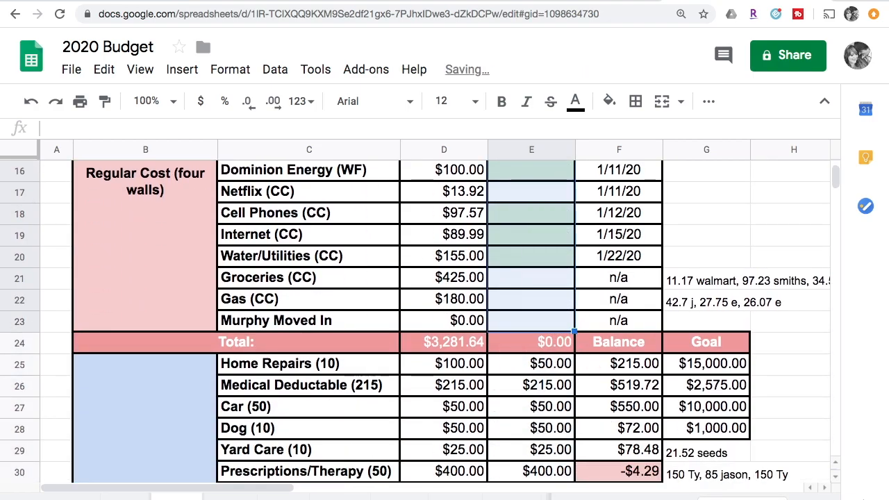
pyautogui.click(681, 286)
pyautogui.press('BackSpace')
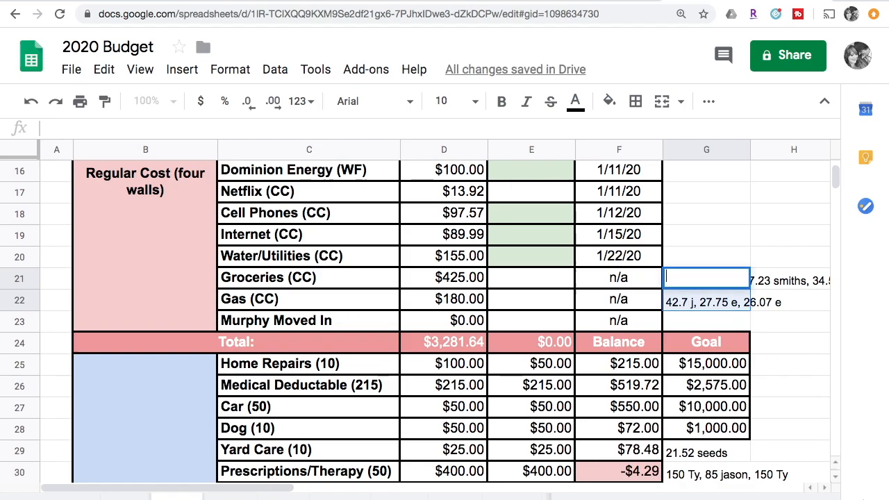
pyautogui.press('Return')
pyautogui.press('Delete')
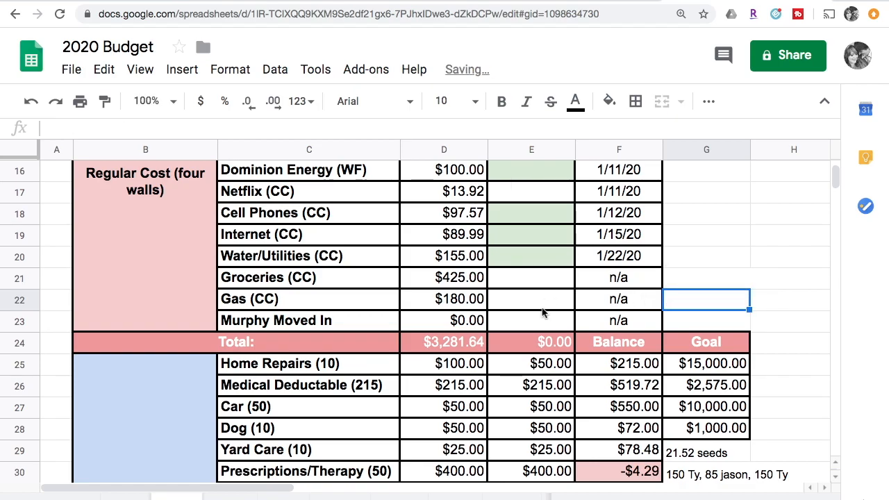
# Clear the payment amounts in the Sinking Funds and Leisure Funds sections
pyautogui.scroll(-2, 534, 327)
pyautogui.moveTo(532, 259); pyautogui.dragTo(538, 490)
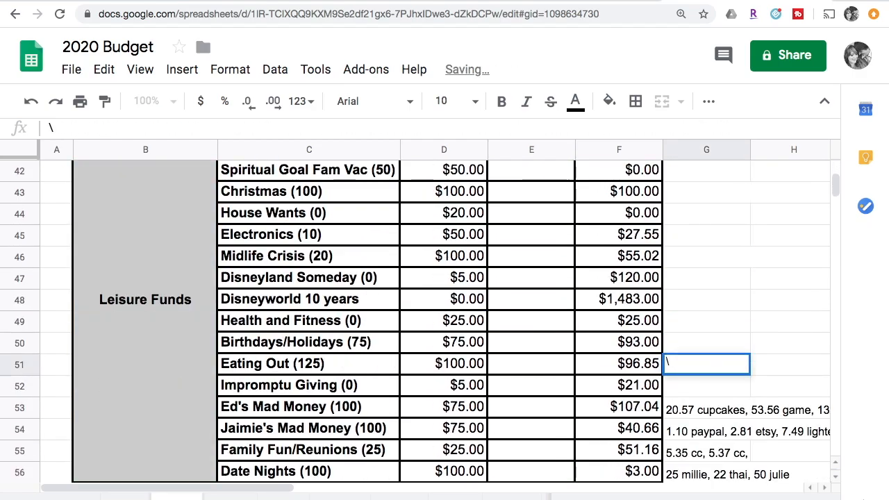
pyautogui.scroll(10, 767, 404)
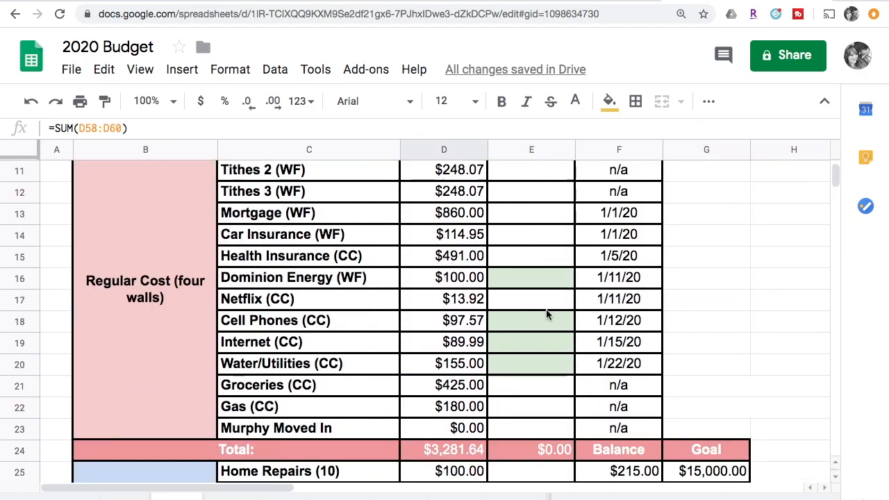
pyautogui.scroll(5, 745, 421)
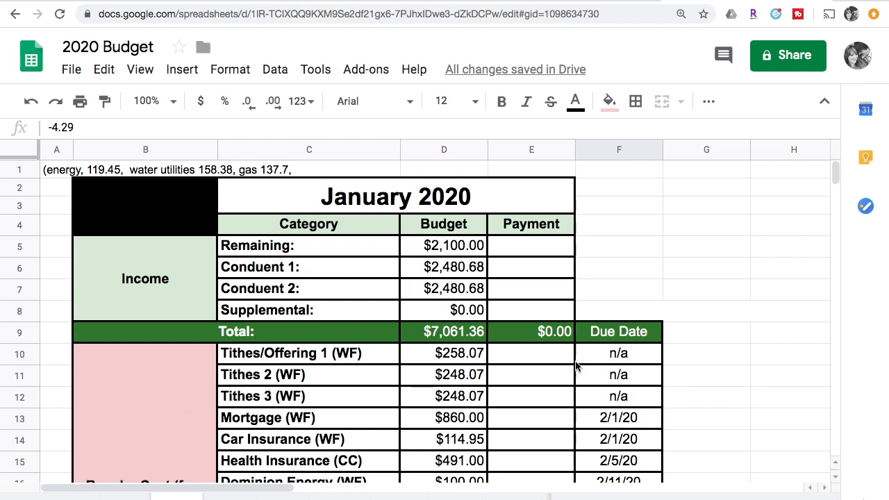
pyautogui.click(16, 397)
pyautogui.rightClick(16, 397)
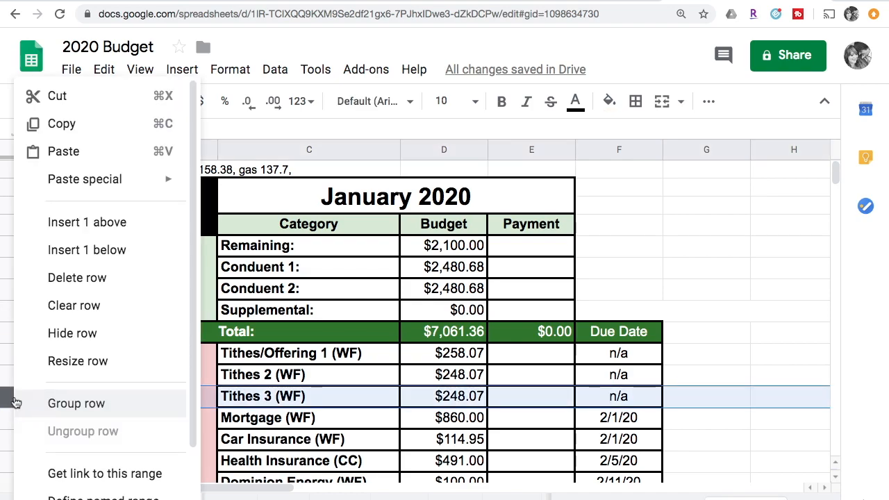
pyautogui.click(105, 250)
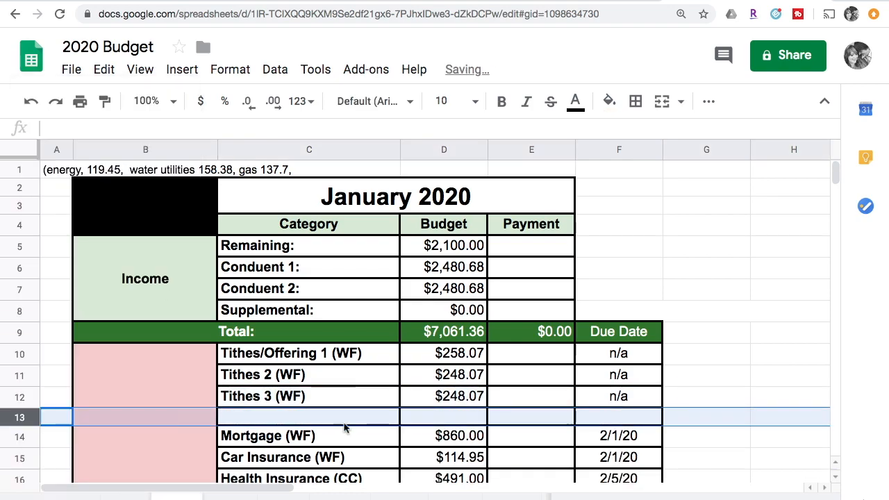
pyautogui.click(30, 102)
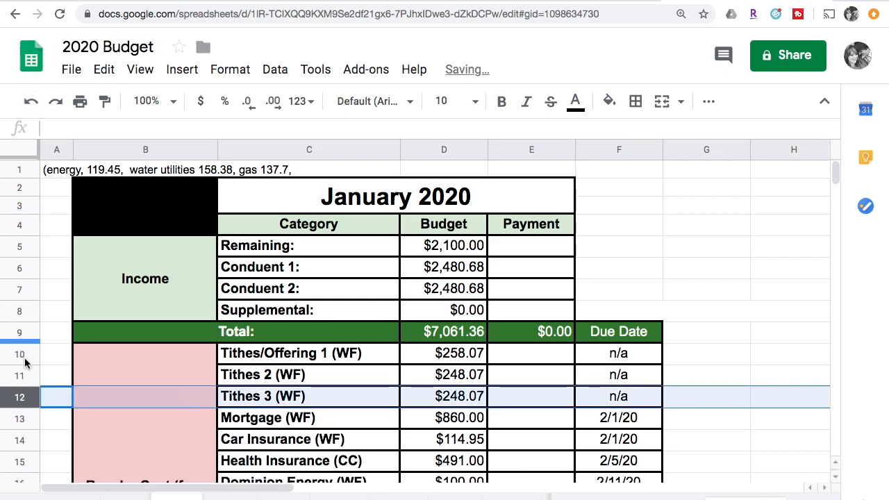
# Delete the Tithes 3 (WF) row from the Regular Cost section
pyautogui.click(19, 402)
pyautogui.rightClick(20, 402)
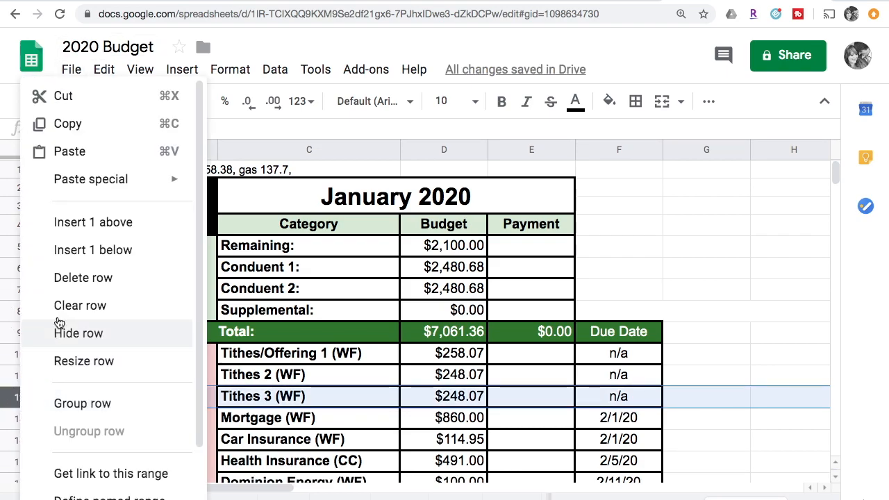
pyautogui.click(57, 221)
pyautogui.click(738, 357)
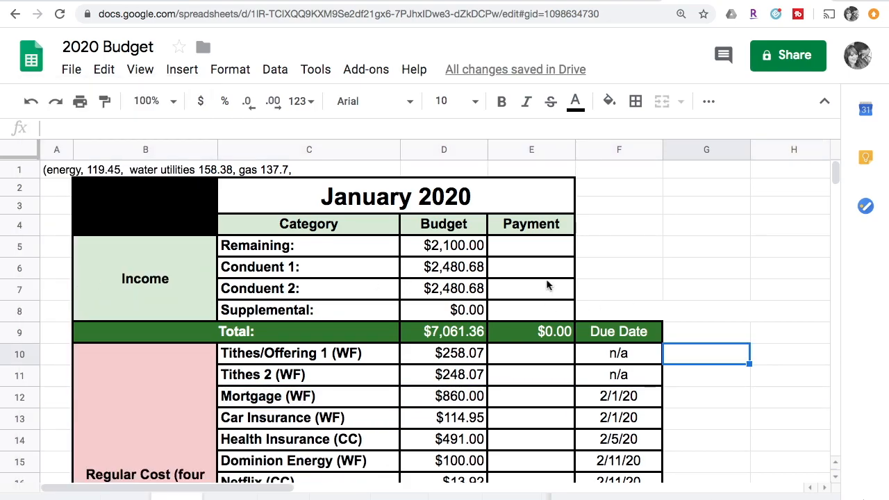
# Review the budget sections from Regular Cost through Sinking Funds, Leisure Funds and Baby Steps to the final totals
pyautogui.scroll(-2, 547, 286)
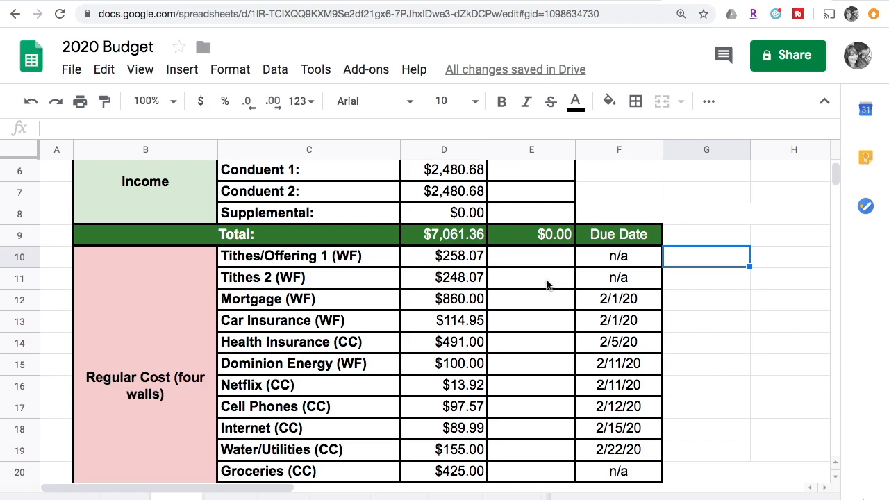
pyautogui.scroll(-5, 546, 286)
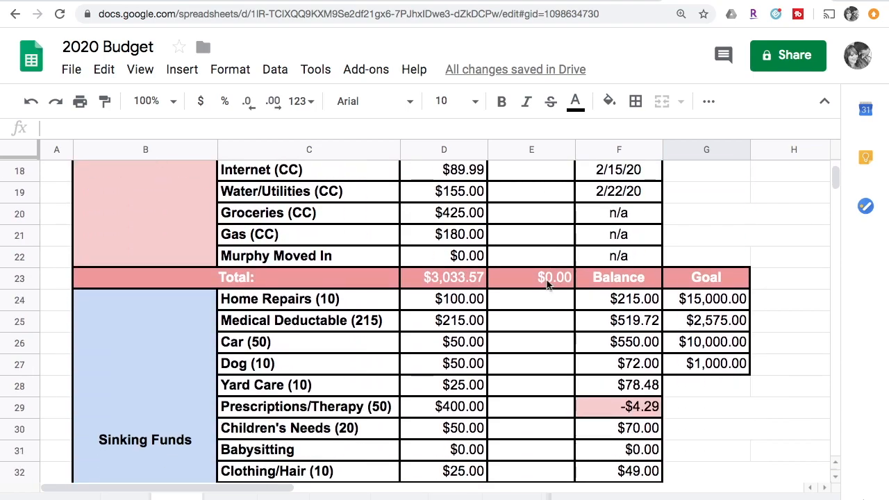
pyautogui.scroll(-5, 547, 285)
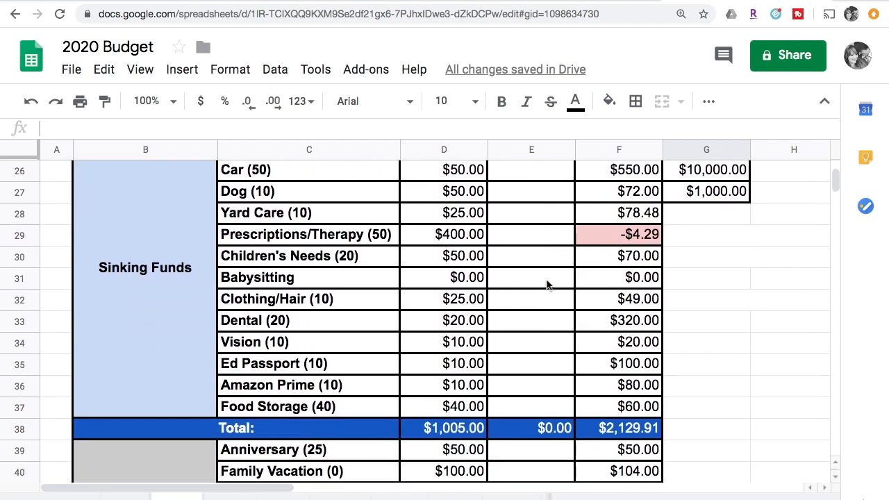
pyautogui.scroll(-2, 546, 285)
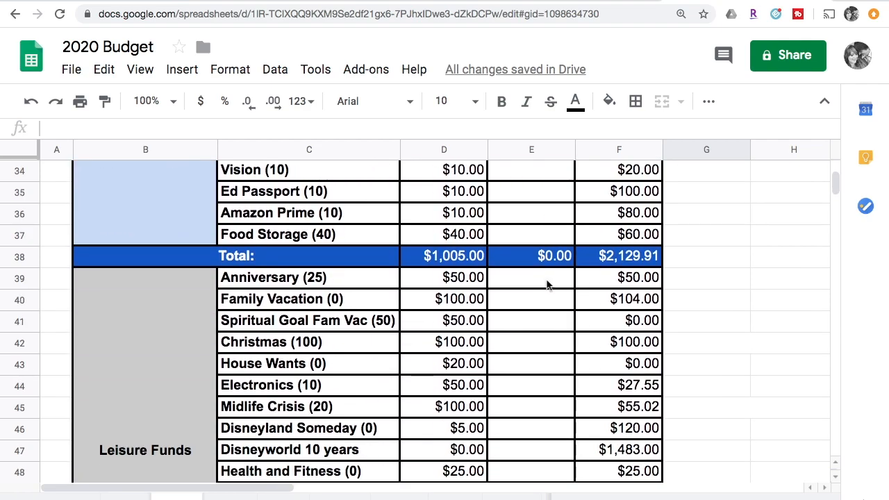
pyautogui.scroll(-2, 546, 286)
pyautogui.scroll(-2, 546, 286)
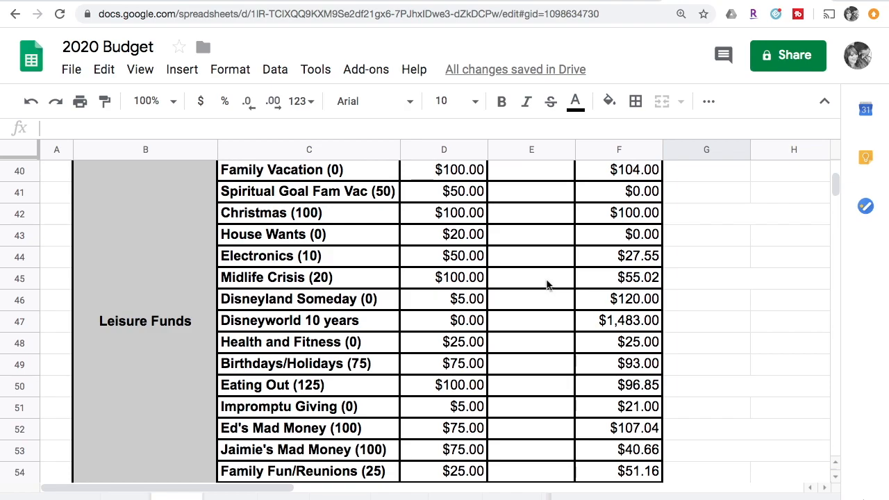
pyautogui.scroll(-7, 546, 285)
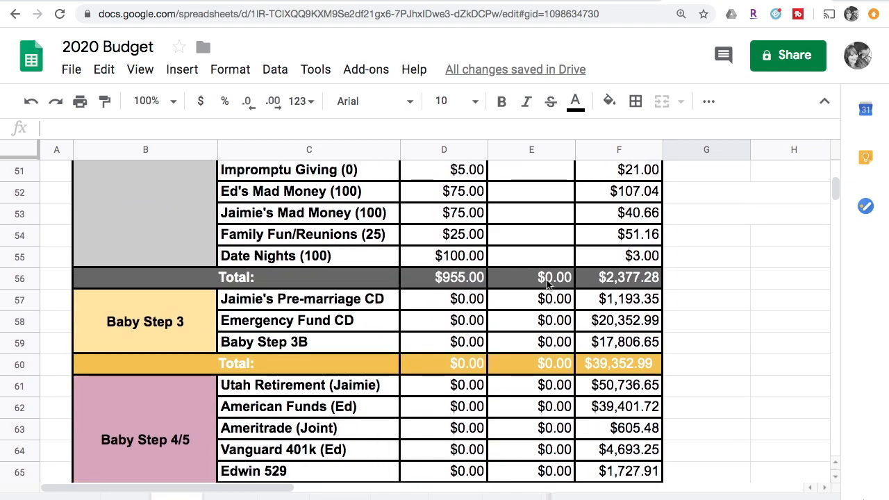
pyautogui.scroll(-1, 546, 286)
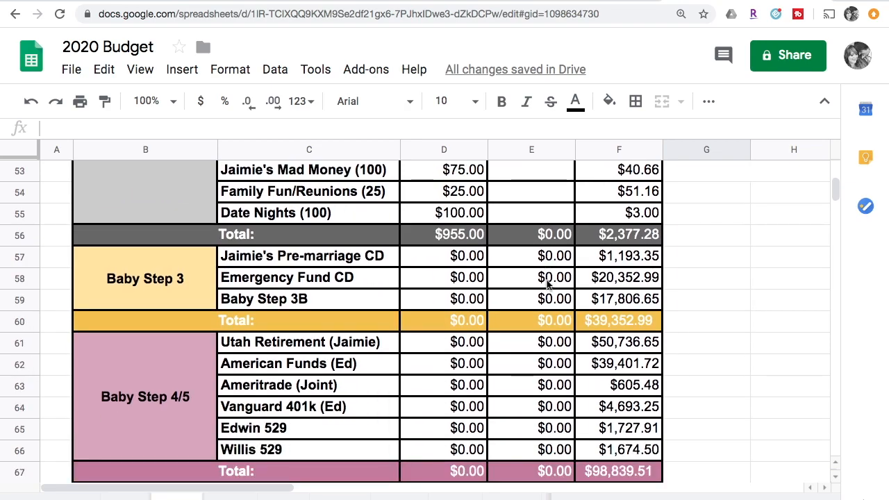
pyautogui.scroll(-2, 547, 283)
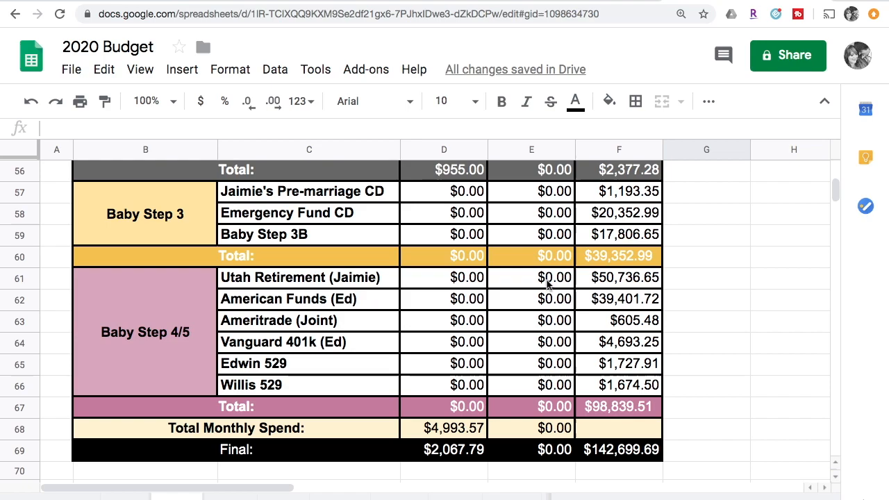
pyautogui.scroll(4, 546, 285)
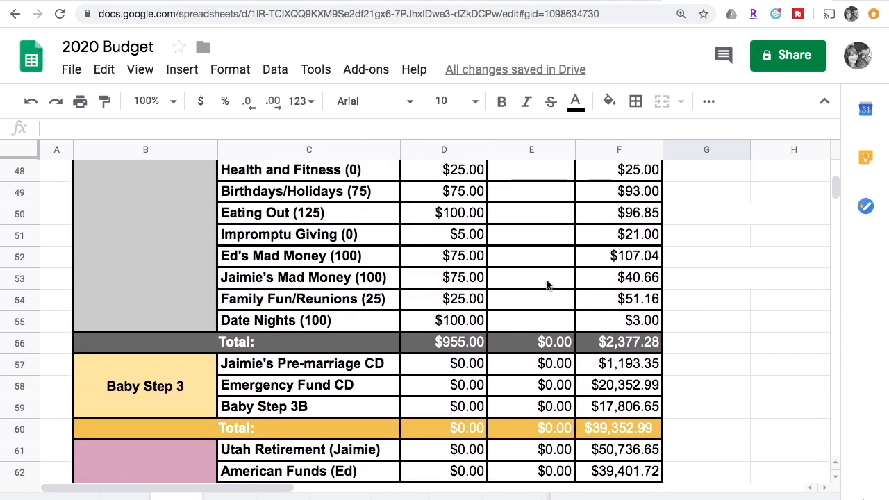
# Set the Dominion Energy budget in the Regular Cost section to $120
pyautogui.scroll(15, 546, 284)
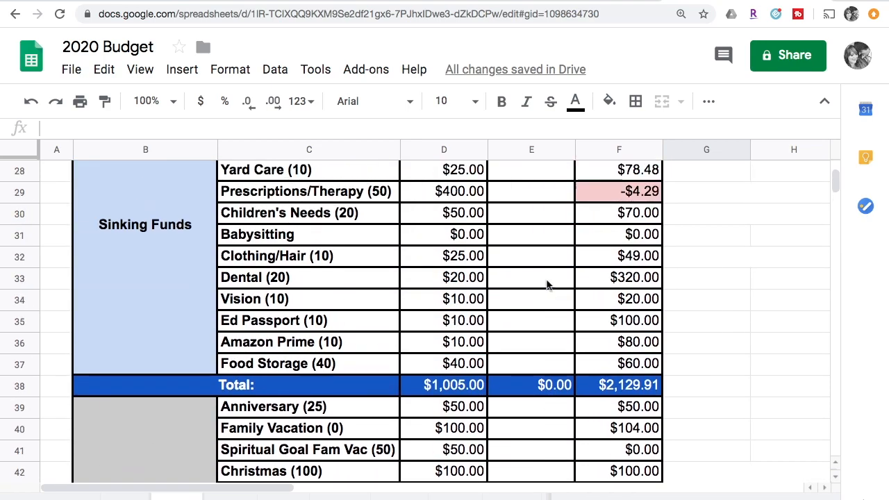
pyautogui.scroll(6, 546, 285)
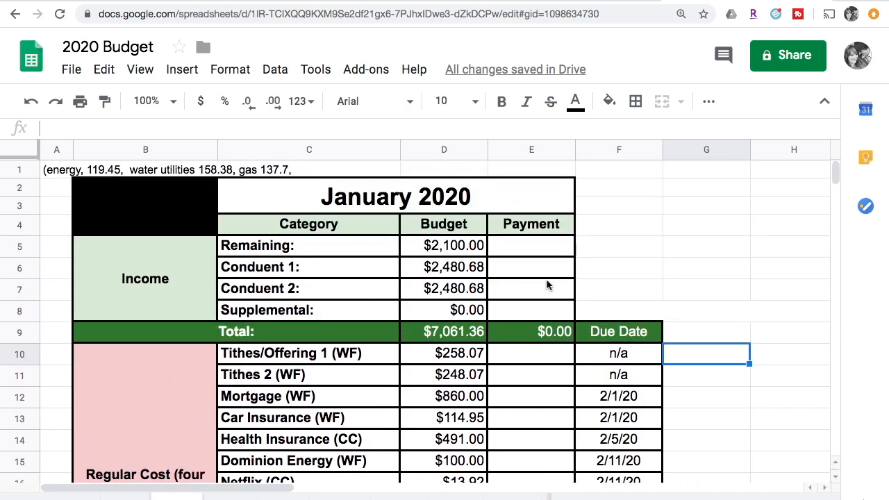
pyautogui.scroll(-3, 546, 284)
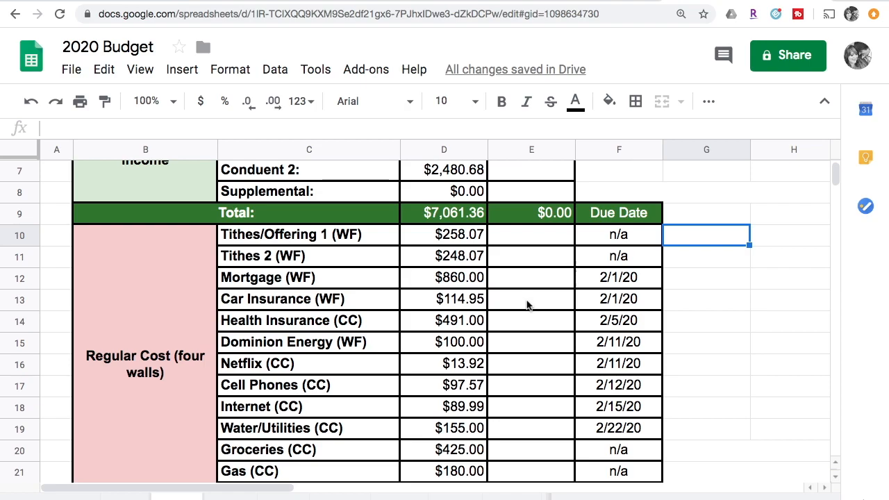
pyautogui.scroll(-1, 528, 306)
pyautogui.scroll(5, 484, 259)
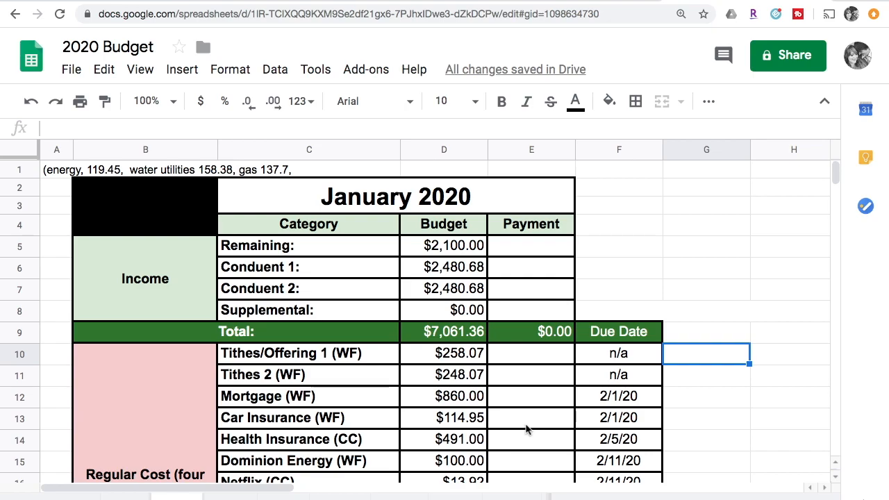
pyautogui.click(472, 469)
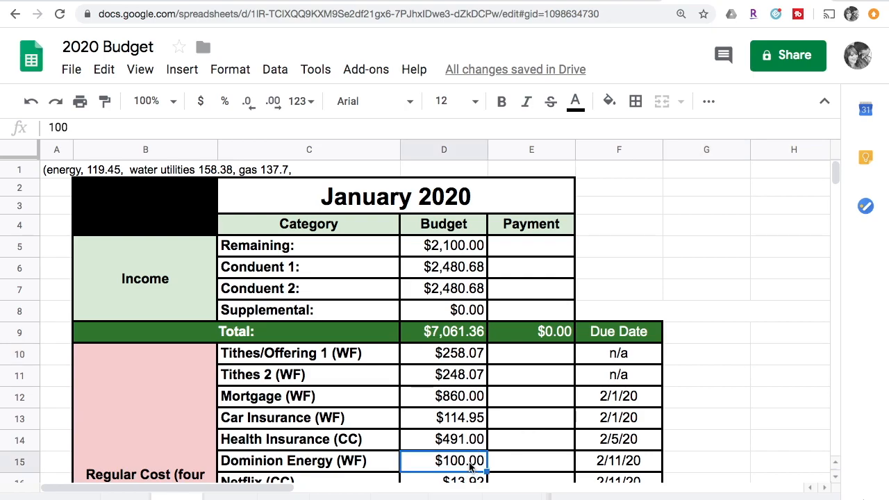
pyautogui.write('129')
pyautogui.press('Return')
pyautogui.press('Up')
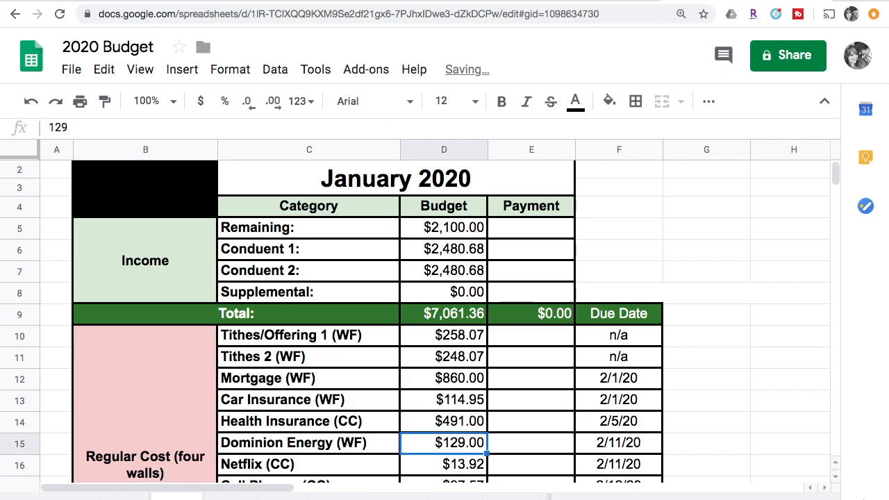
pyautogui.write('120')
pyautogui.press('Return')
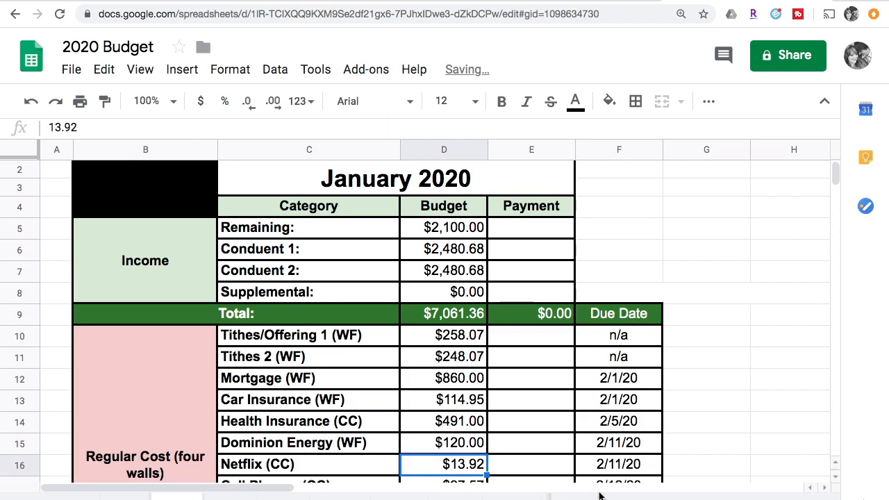
# Set the Water/Utilities budget in the Regular Cost section to $160
pyautogui.scroll(1, 559, 387)
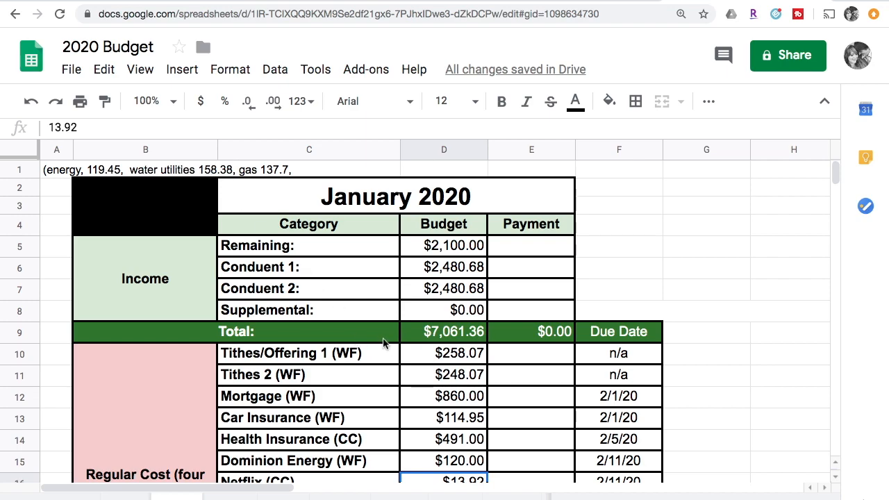
pyautogui.scroll(-2, 460, 418)
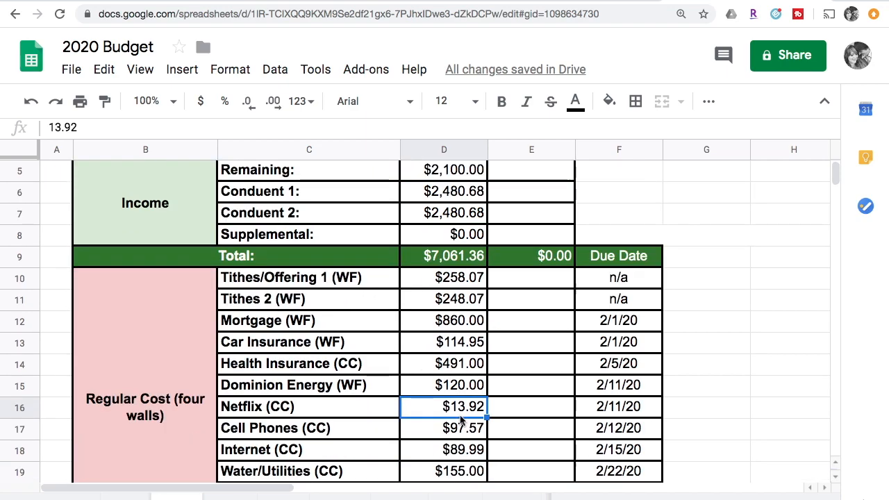
pyautogui.press('Down')
pyautogui.press('Down')
pyautogui.press('Down')
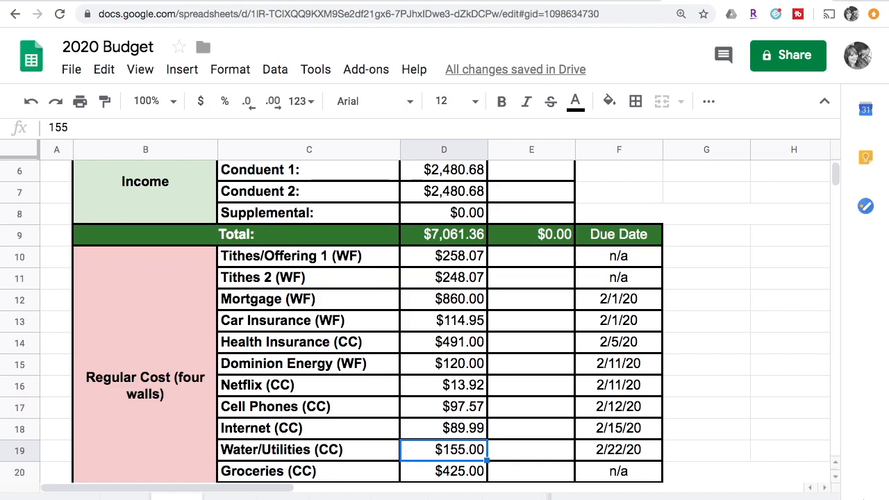
pyautogui.write('160')
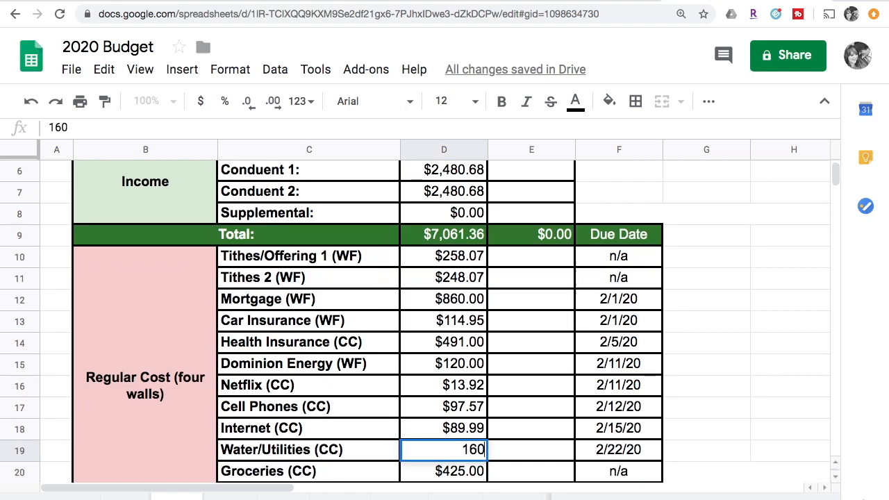
pyautogui.press('Return')
# Set the Gas budget in the Regular Cost section to $140, using the gas figure noted above the table
pyautogui.scroll(3, 445, 319)
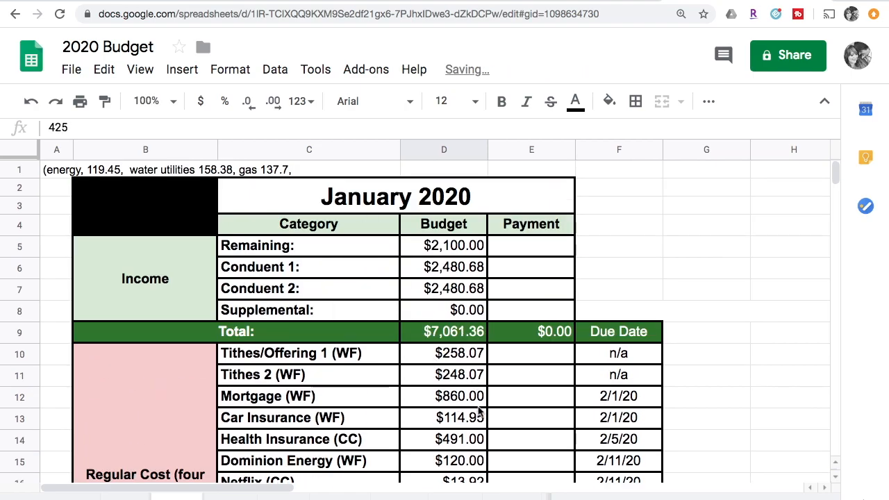
pyautogui.scroll(-2, 478, 411)
pyautogui.scroll(-2, 478, 411)
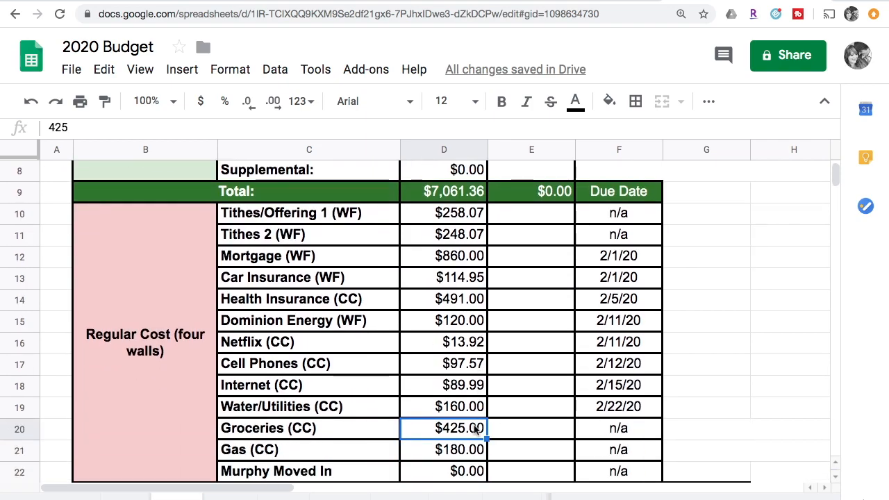
pyautogui.scroll(-1, 478, 425)
pyautogui.click(456, 430)
pyautogui.write('140')
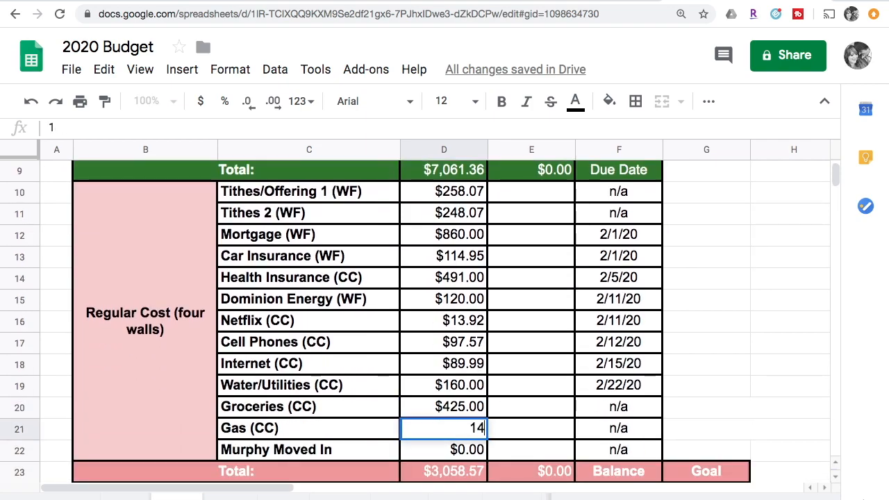
pyautogui.press('Return')
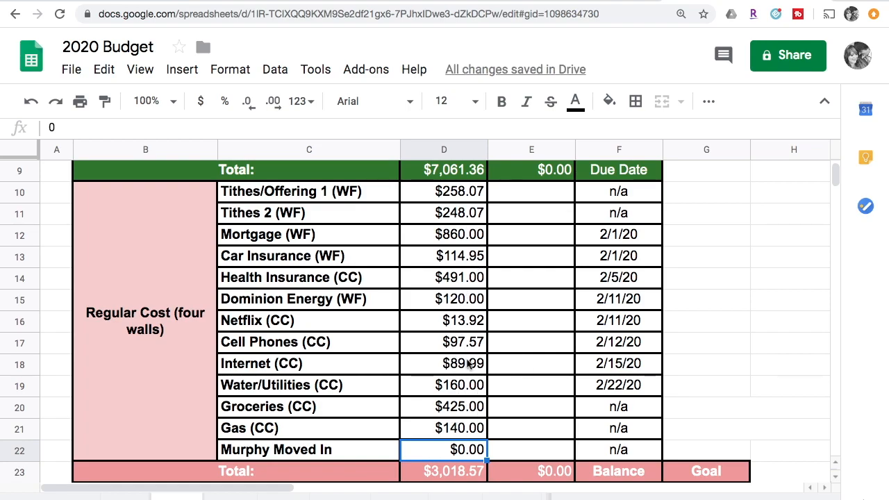
# Check the section totals, the Total Monthly Spend and the Final row against the Leisure and Sinking Funds budgets
pyautogui.scroll(-5, 469, 364)
pyautogui.scroll(-4, 469, 364)
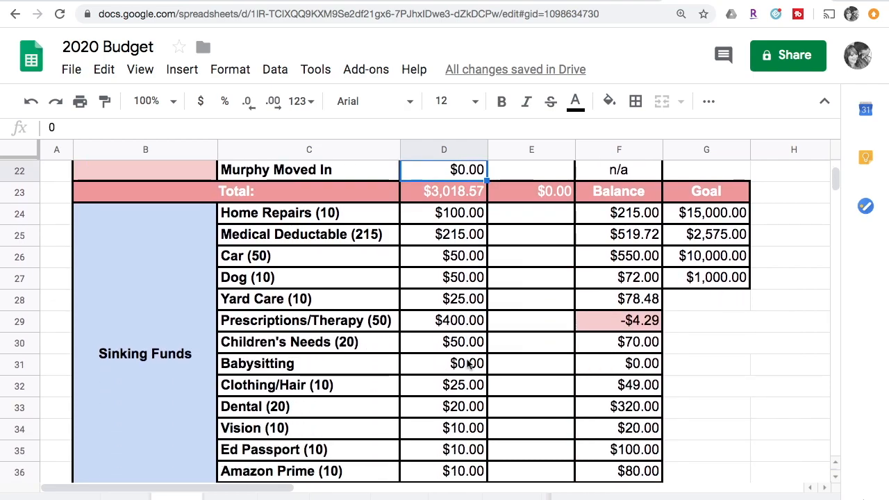
pyautogui.scroll(-20, 469, 364)
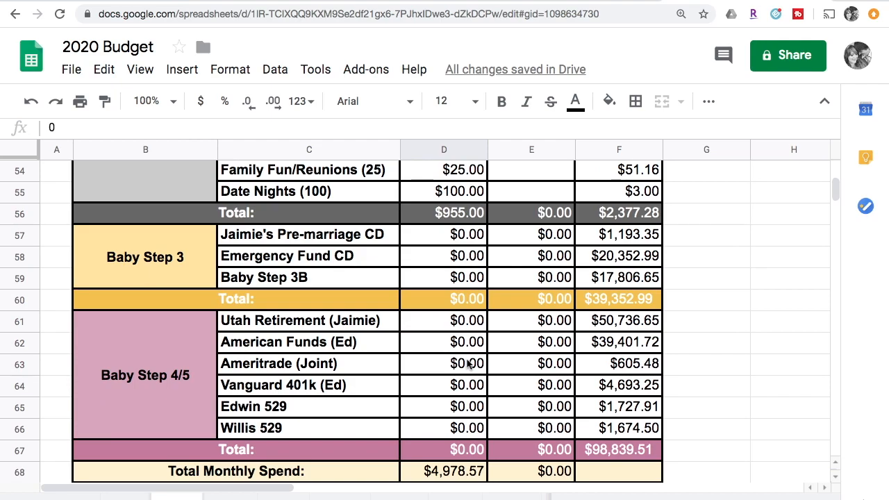
pyautogui.scroll(-3, 470, 365)
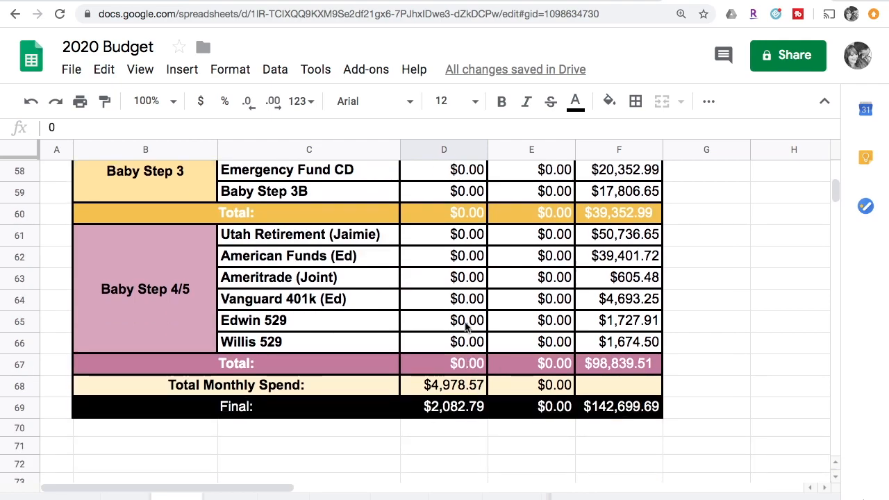
pyautogui.scroll(5, 465, 326)
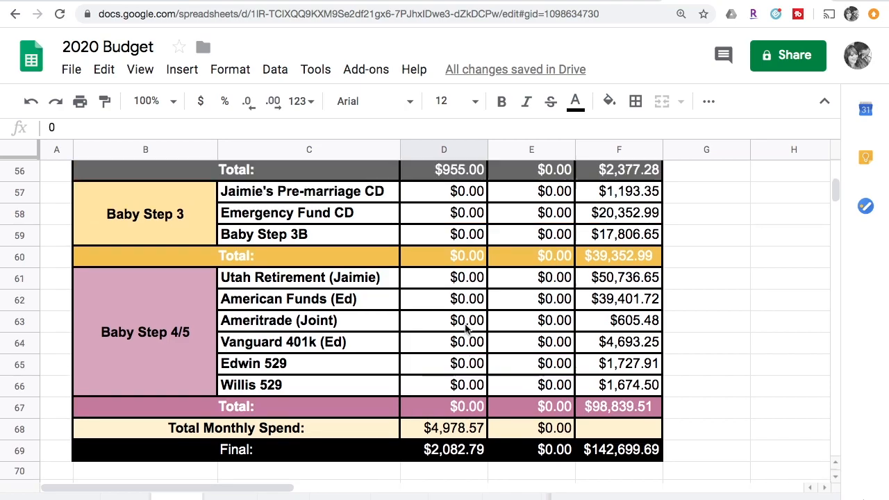
pyautogui.scroll(11, 466, 330)
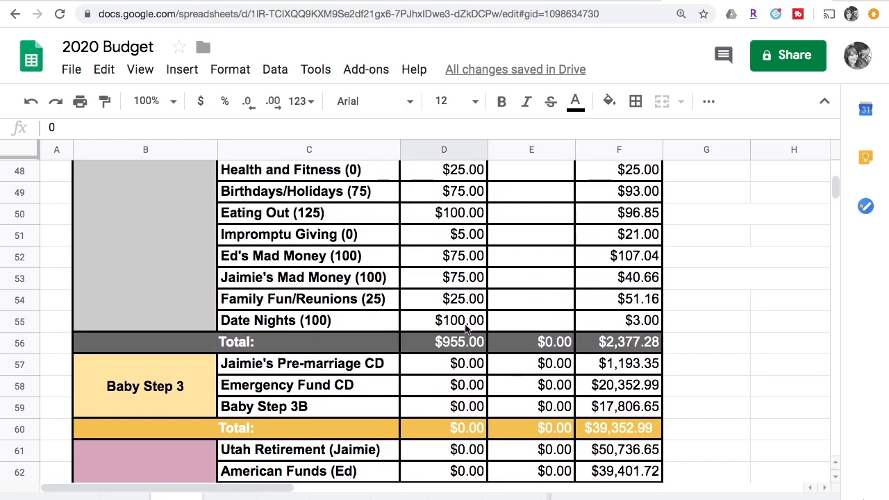
pyautogui.scroll(9, 465, 329)
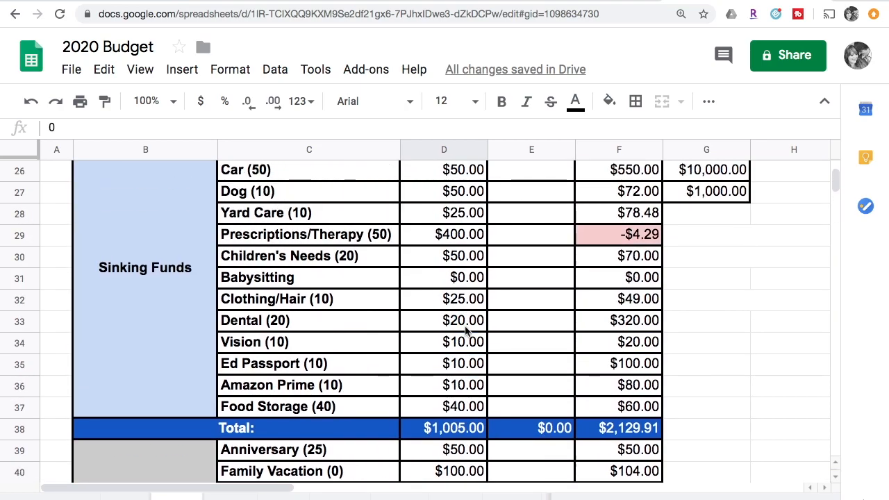
pyautogui.scroll(6, 465, 332)
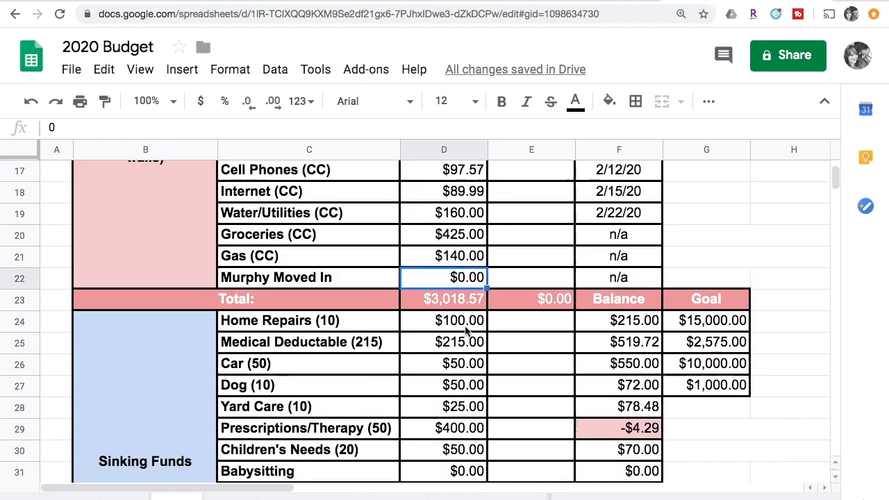
# Set the Home Repairs budget in the Sinking Funds section to $10
pyautogui.scroll(-3, 465, 332)
pyautogui.scroll(-5, 465, 332)
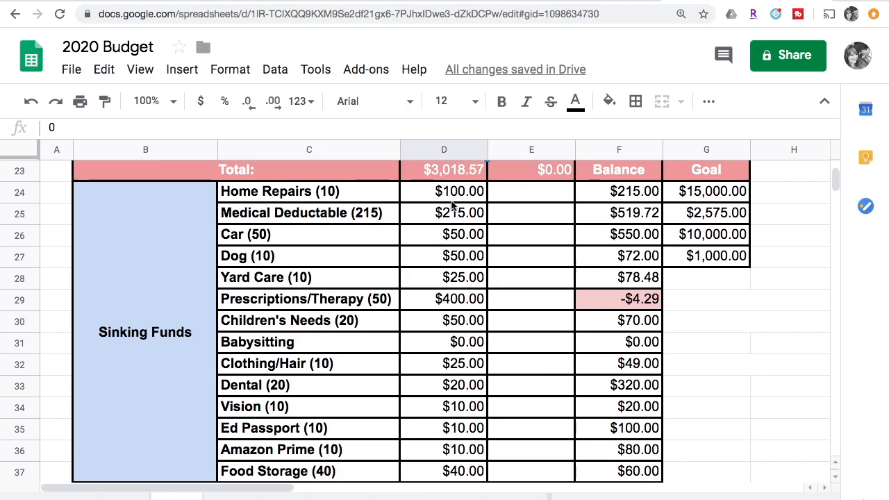
pyautogui.click(469, 197)
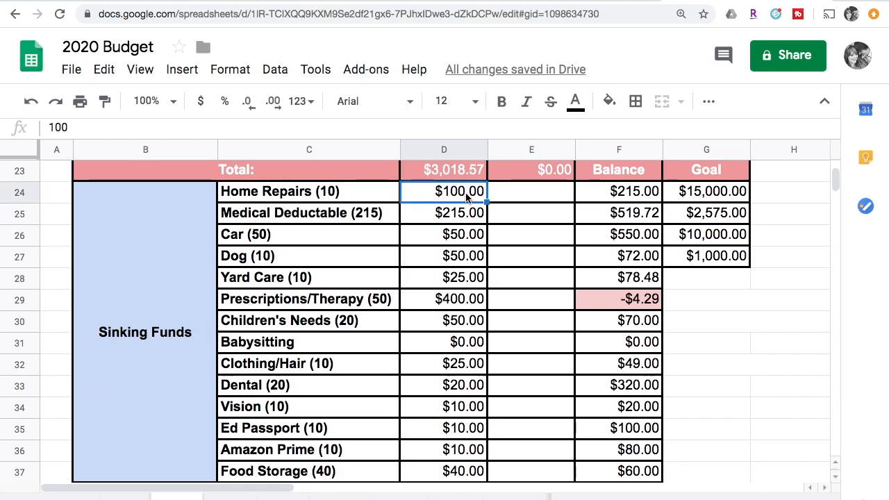
pyautogui.write('10')
pyautogui.press('Return')
pyautogui.press('Up')
pyautogui.press('Down')
# Set the Dog and Yard Care budgets in the Sinking Funds section to $10 each
pyautogui.click(443, 234)
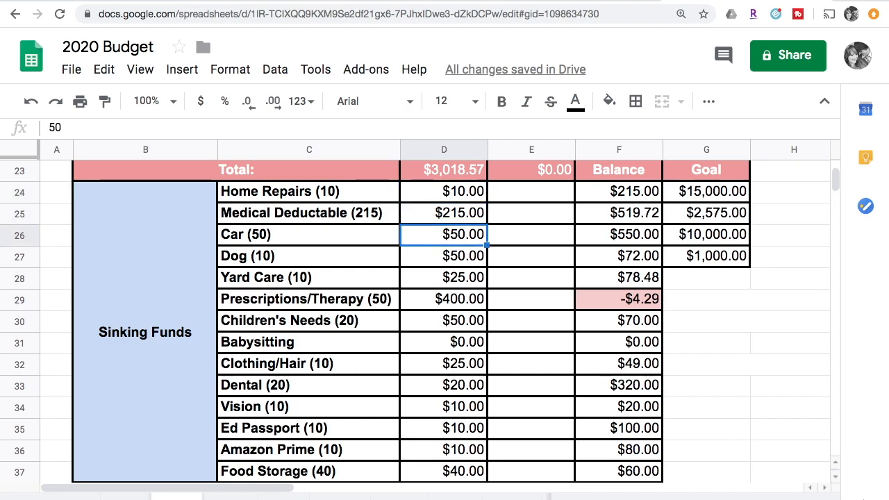
pyautogui.click(443, 256)
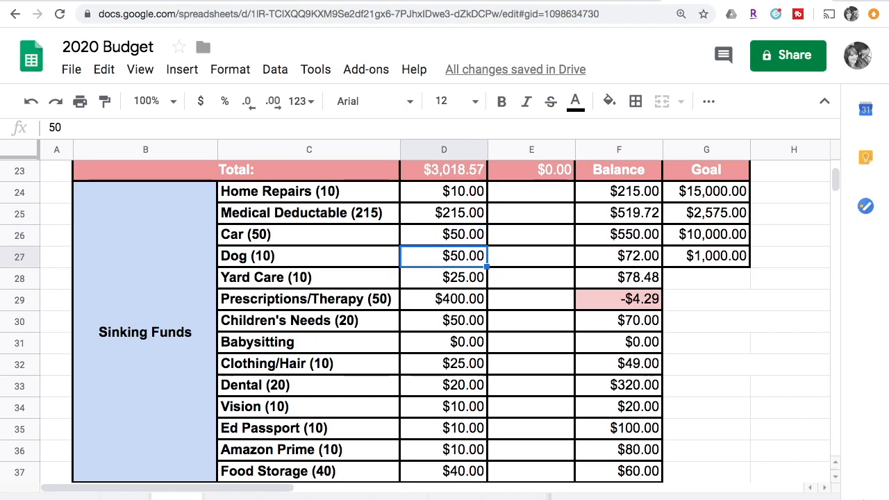
pyautogui.write('10')
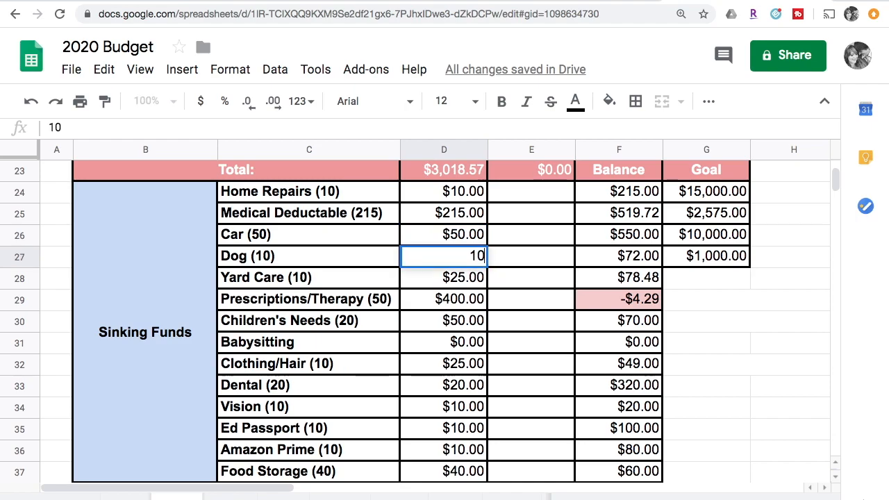
pyautogui.press('Return')
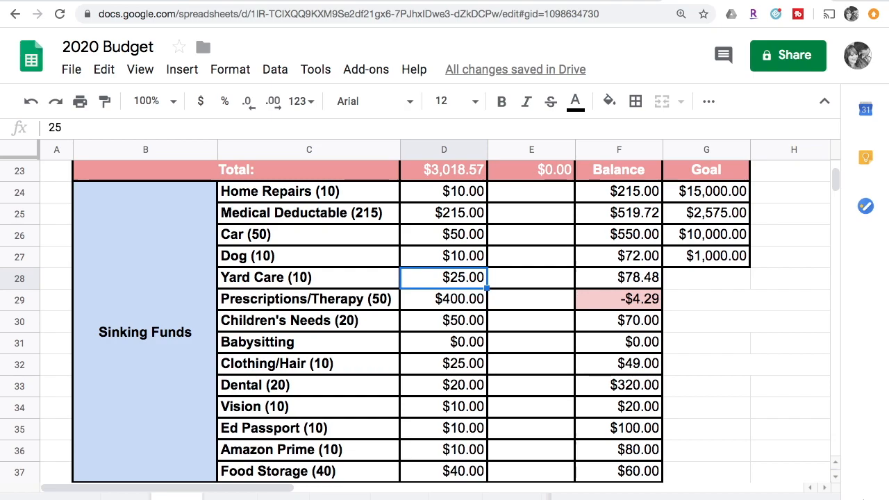
pyautogui.write('10')
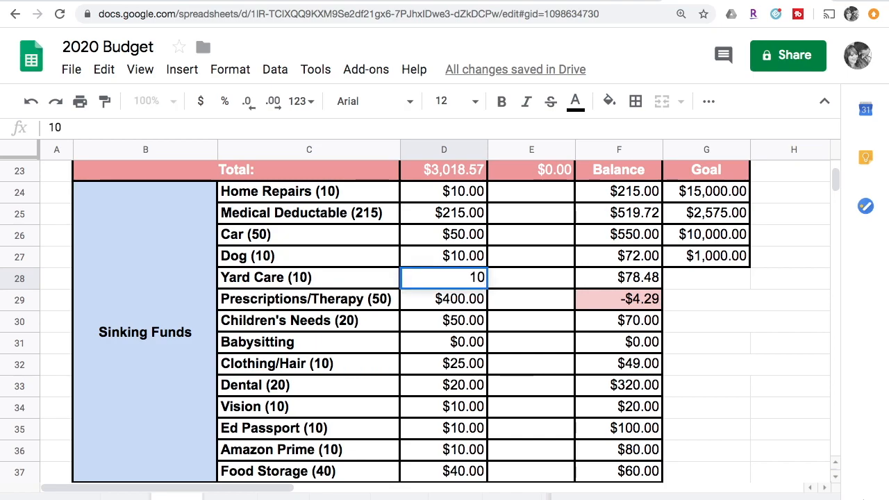
pyautogui.press('Return')
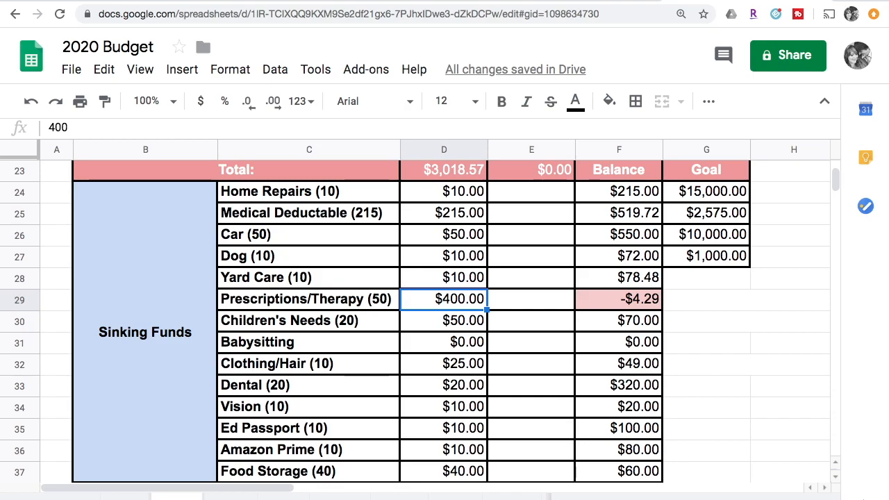
# Set the Prescriptions/Therapy budget to $500 and the Children's Needs budget to $0
pyautogui.write('500')
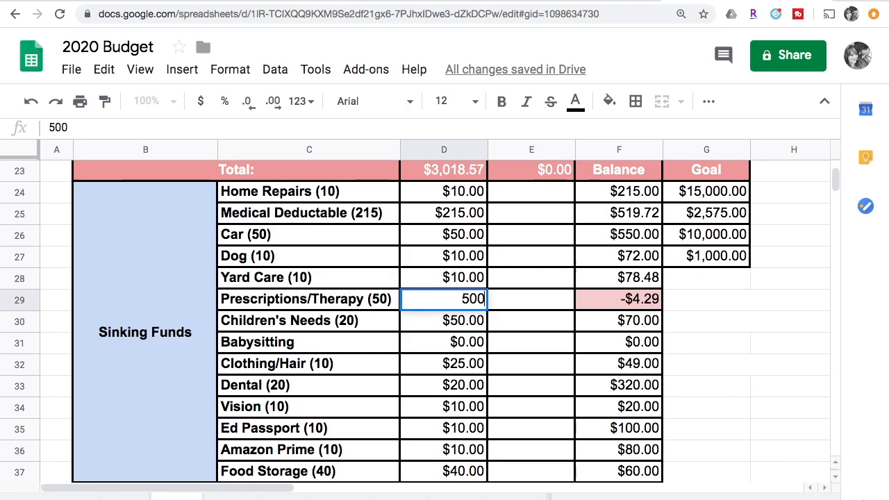
pyautogui.press('Return')
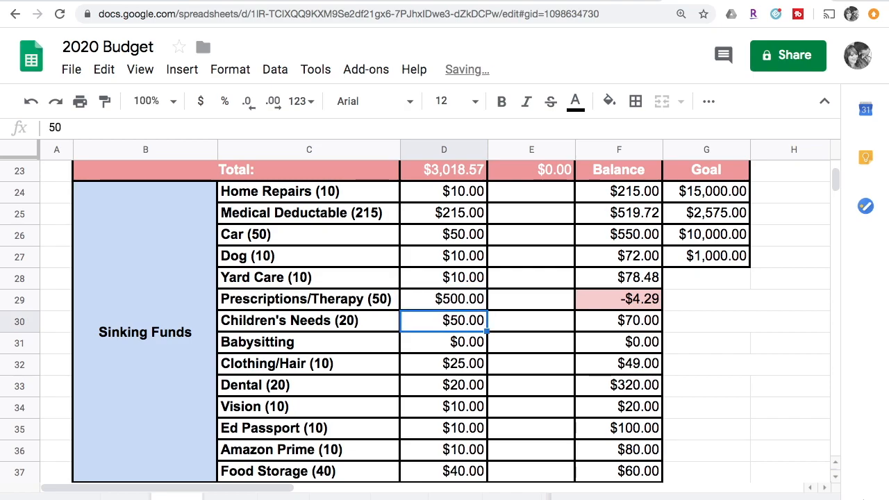
pyautogui.scroll(-1, 468, 350)
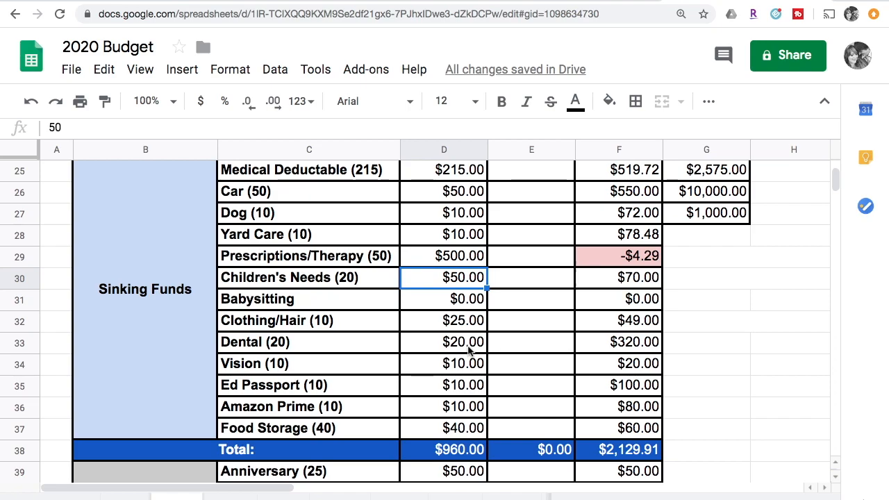
pyautogui.write('0')
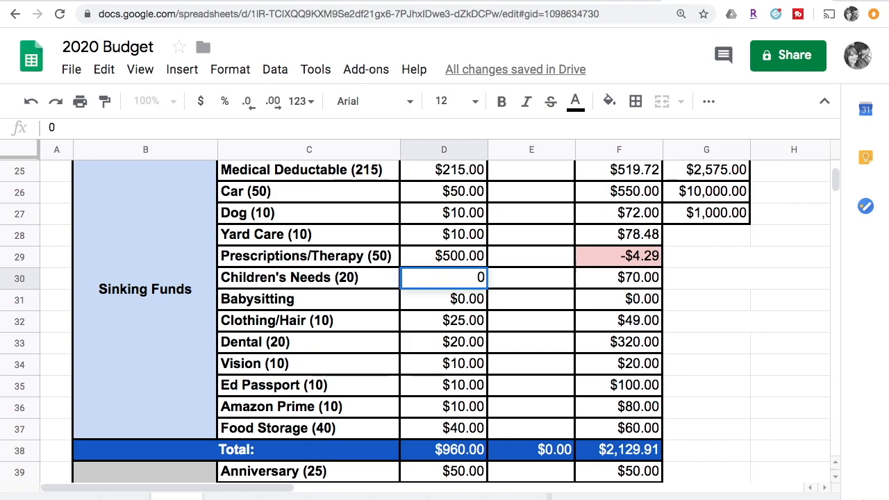
pyautogui.press('Return')
pyautogui.press('Up')
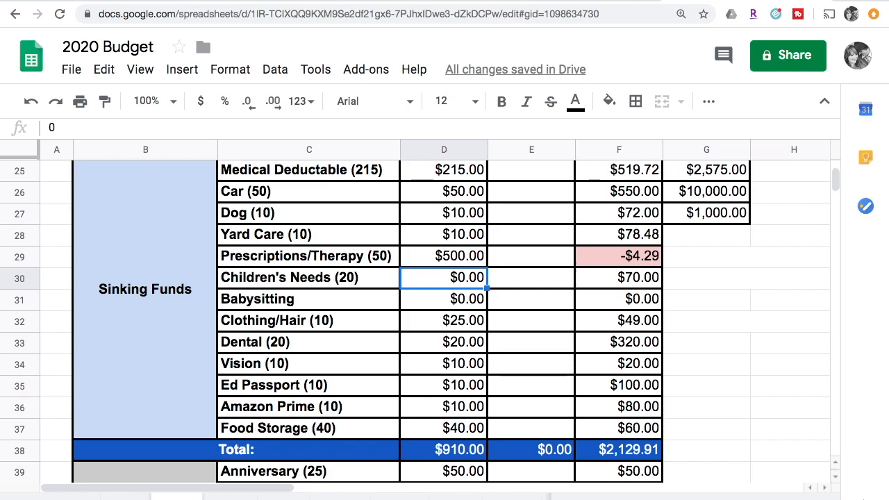
# Set the Clothing/Hair budget in the Sinking Funds section to $10
pyautogui.click(618, 278)
pyautogui.press('Left')
pyautogui.press('Left')
pyautogui.press('Down')
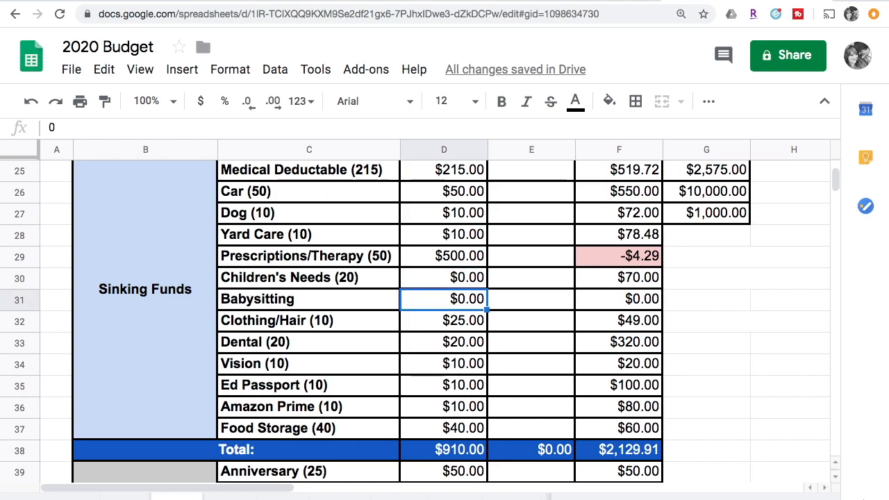
pyautogui.press('Down')
pyautogui.press('Up')
pyautogui.press('Down')
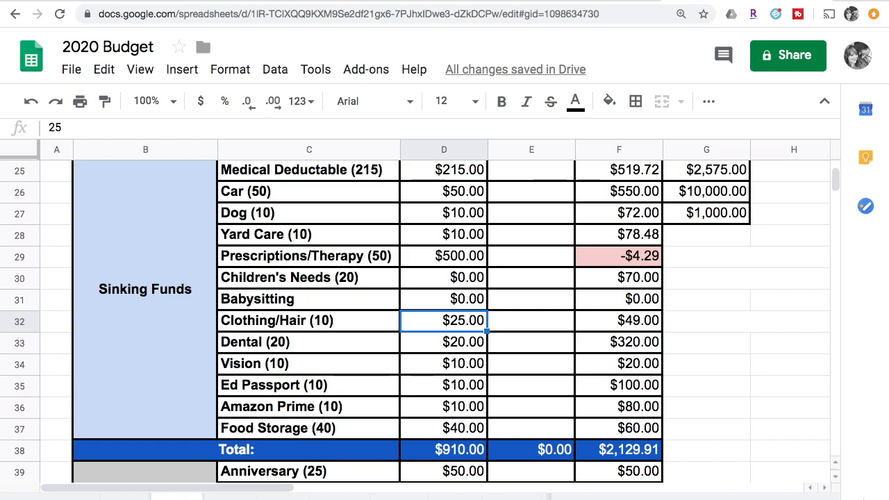
pyautogui.write('10')
pyautogui.press('Return')
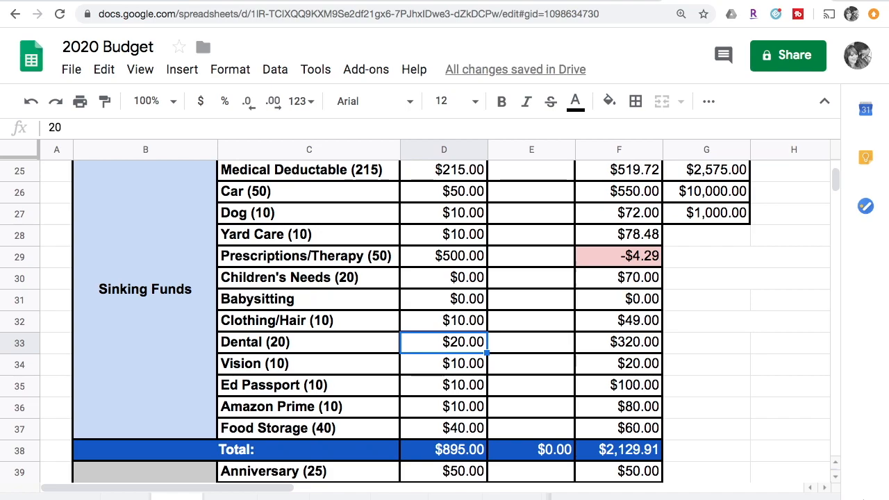
# Set the Passport budget in the Sinking Funds section to $0
pyautogui.press('Down')
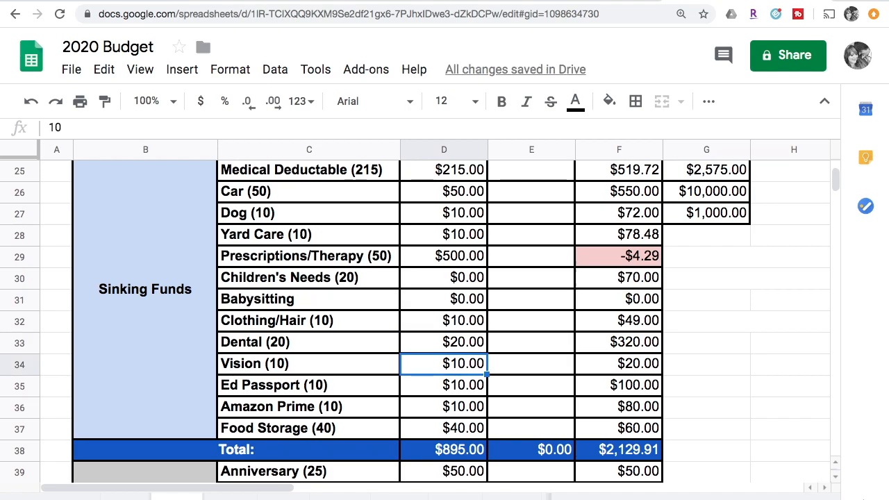
pyautogui.press('Down')
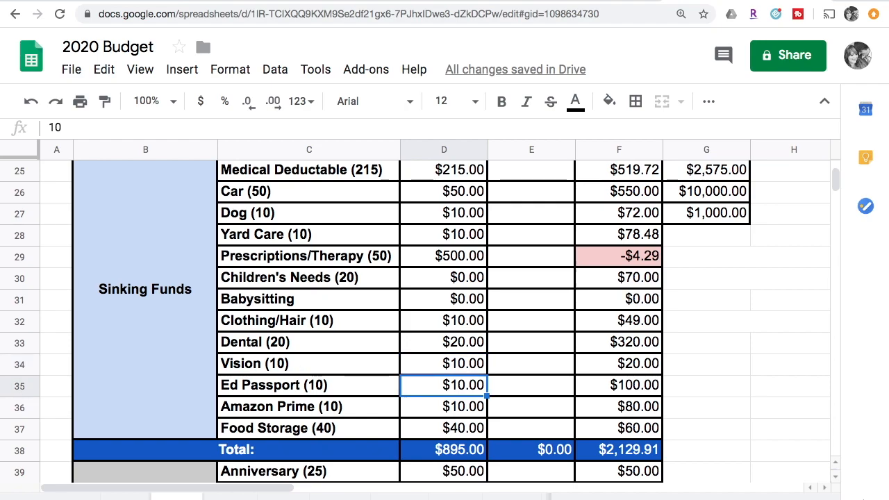
pyautogui.write('0')
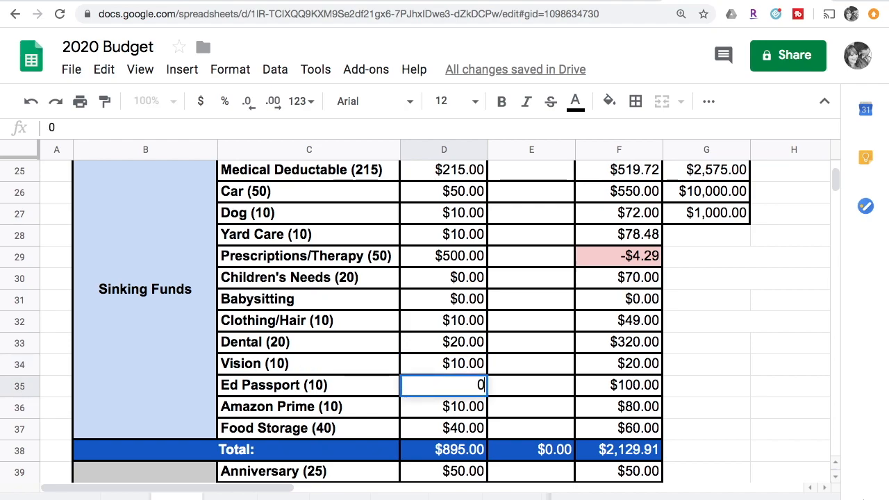
pyautogui.press('Return')
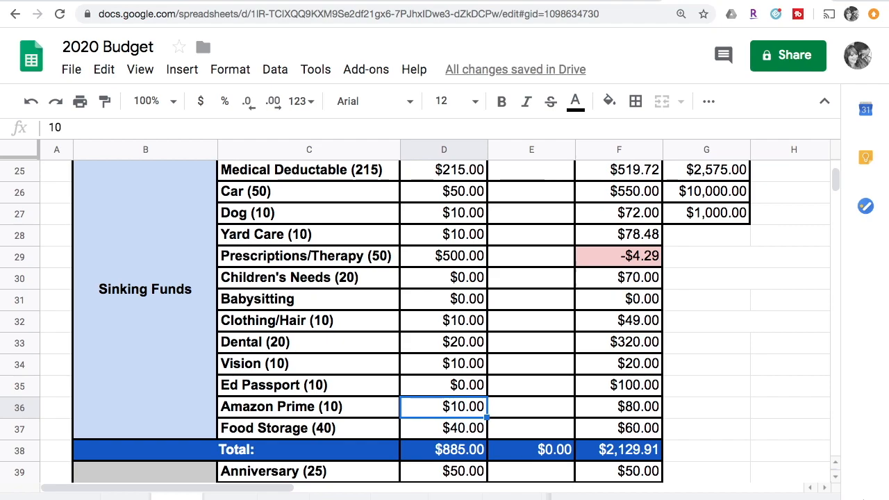
pyautogui.press('Up')
pyautogui.press('Up')
pyautogui.press('Down')
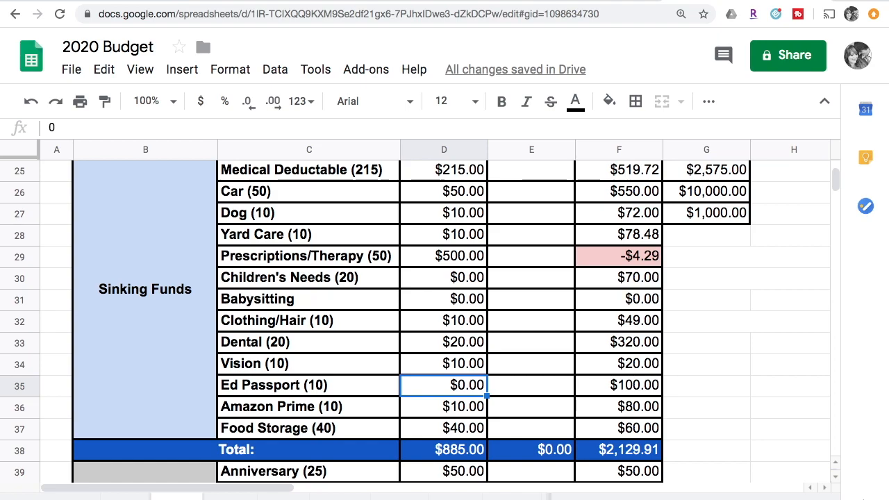
# Set the Food Storage budget in the Sinking Funds section to $0
pyautogui.click(444, 407)
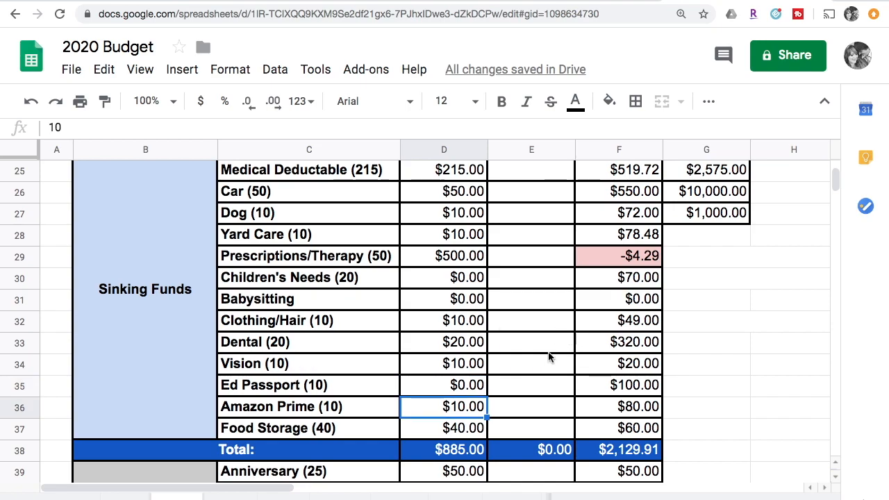
pyautogui.scroll(-2, 549, 356)
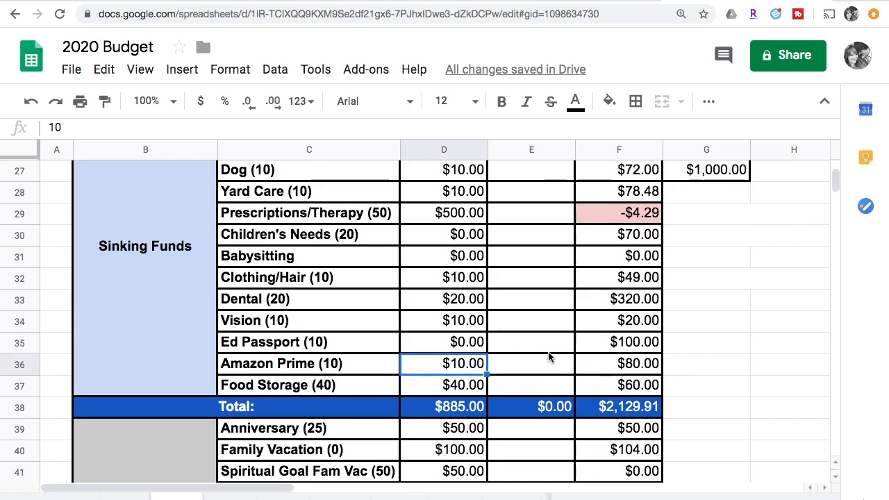
pyautogui.click(454, 386)
pyautogui.write('0')
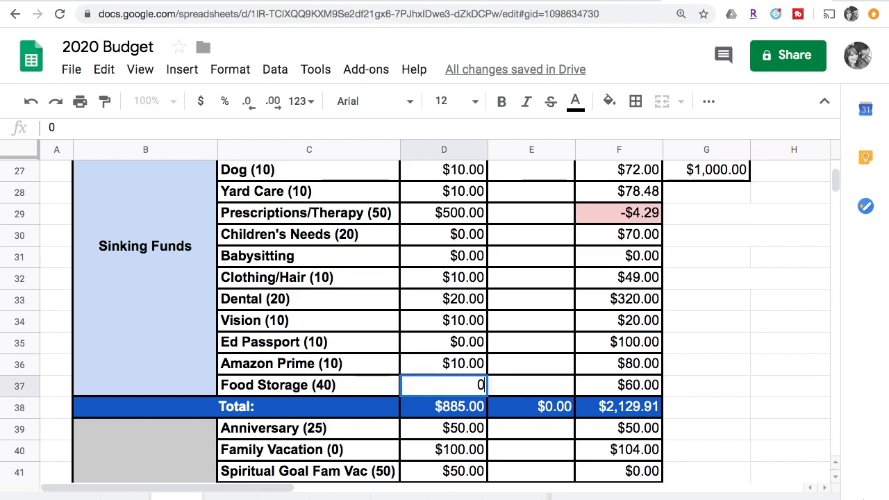
pyautogui.press('Return')
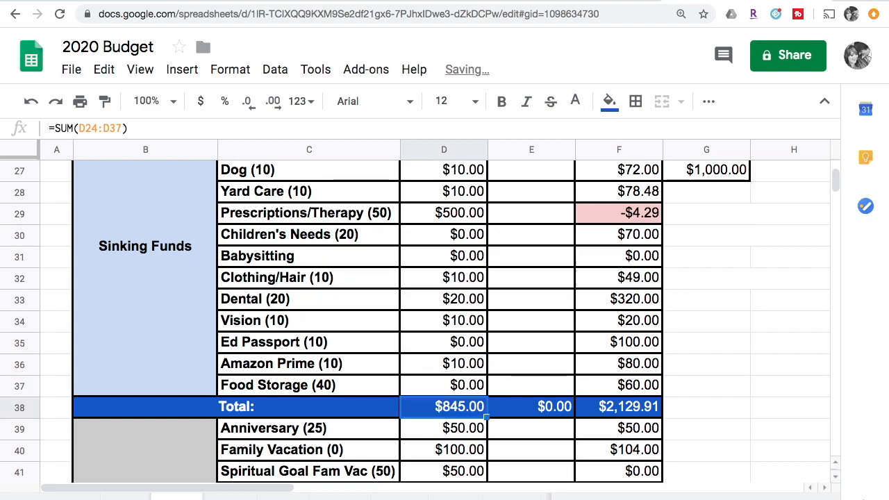
pyautogui.press('Up')
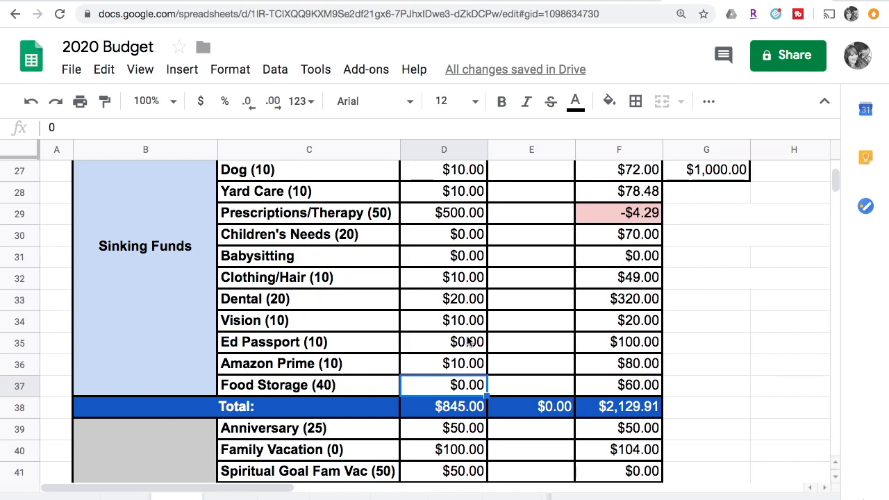
# Review the Leisure Funds budgets against the Sinking Funds total, the Total Monthly Spend and the Final row
pyautogui.scroll(-2, 469, 402)
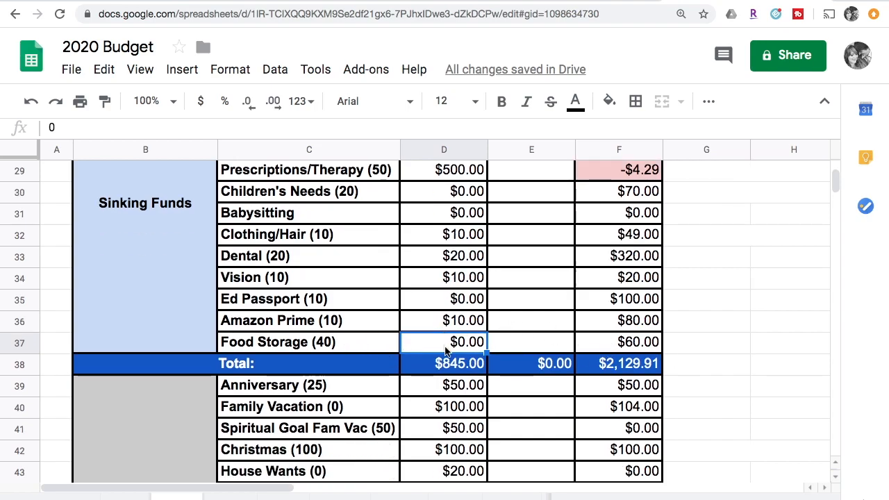
pyautogui.scroll(-1, 445, 350)
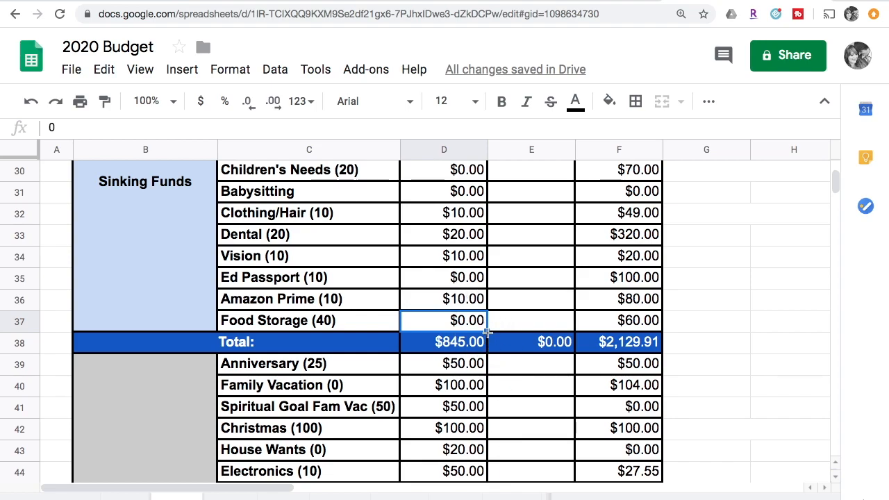
pyautogui.scroll(-1, 585, 349)
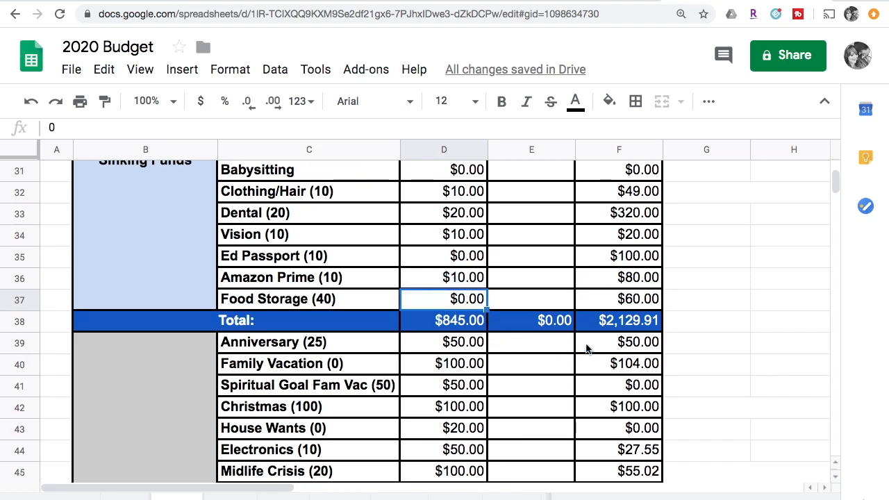
pyautogui.scroll(-4, 585, 349)
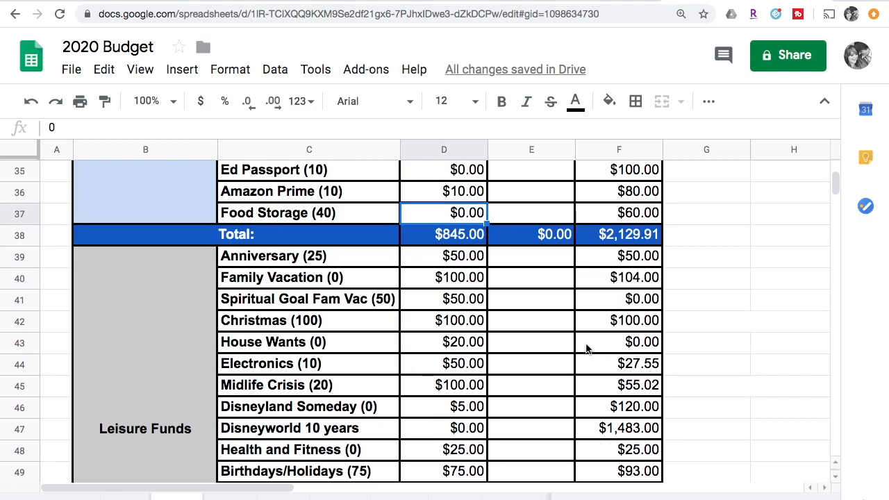
pyautogui.scroll(-1, 587, 349)
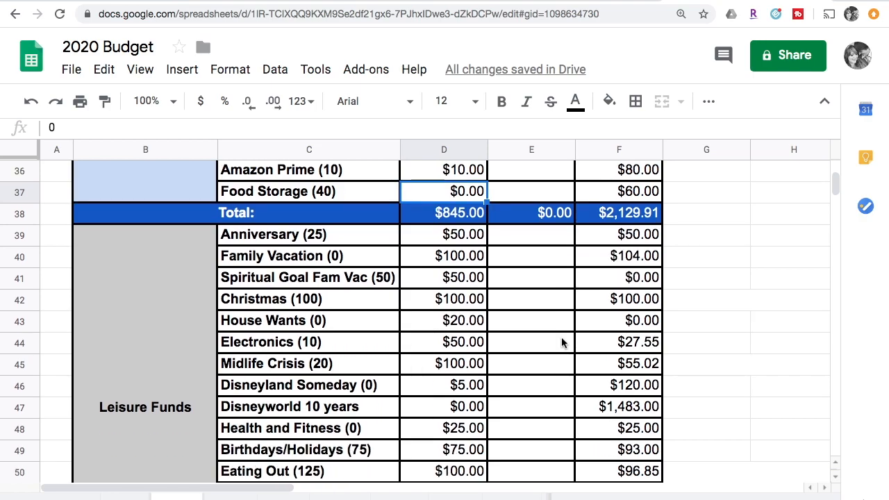
pyautogui.scroll(-12, 561, 341)
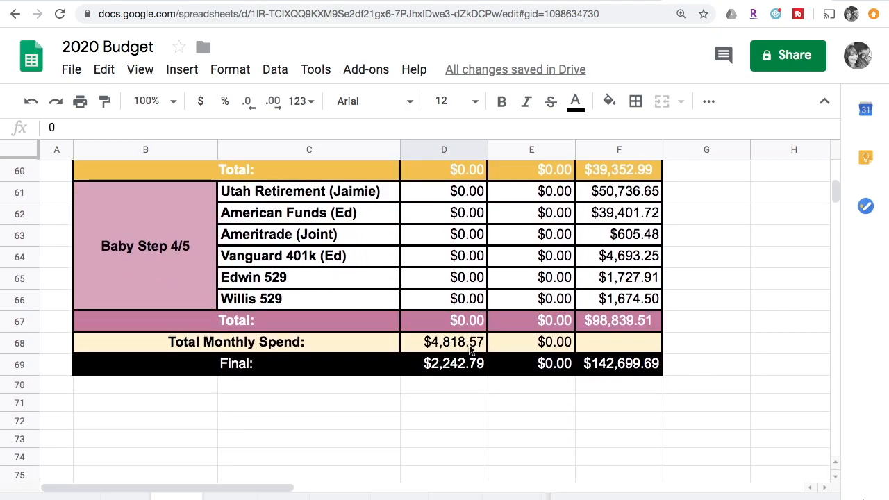
pyautogui.scroll(3, 470, 351)
pyautogui.scroll(7, 470, 351)
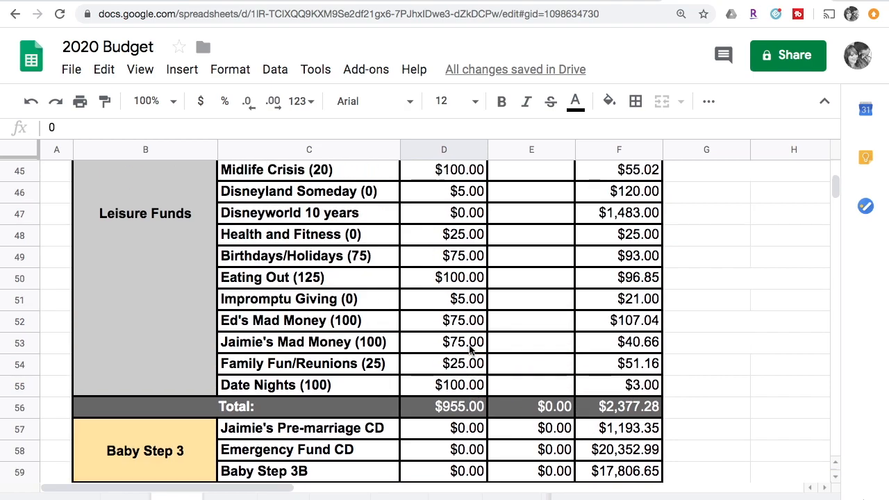
pyautogui.scroll(7, 470, 351)
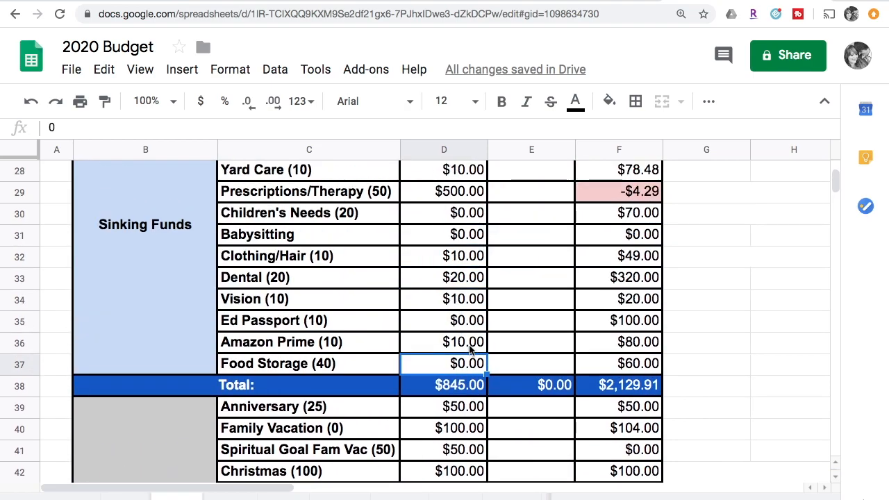
pyautogui.scroll(-2, 470, 350)
pyautogui.scroll(-4, 470, 351)
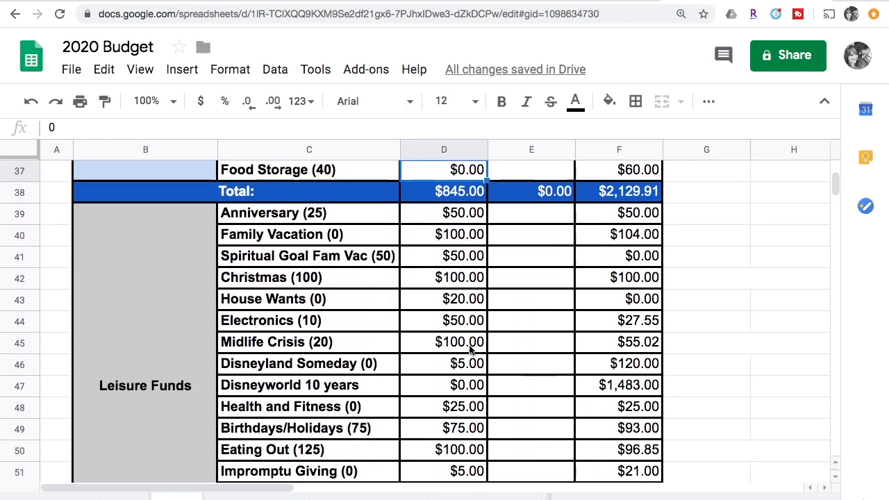
pyautogui.scroll(-2, 470, 350)
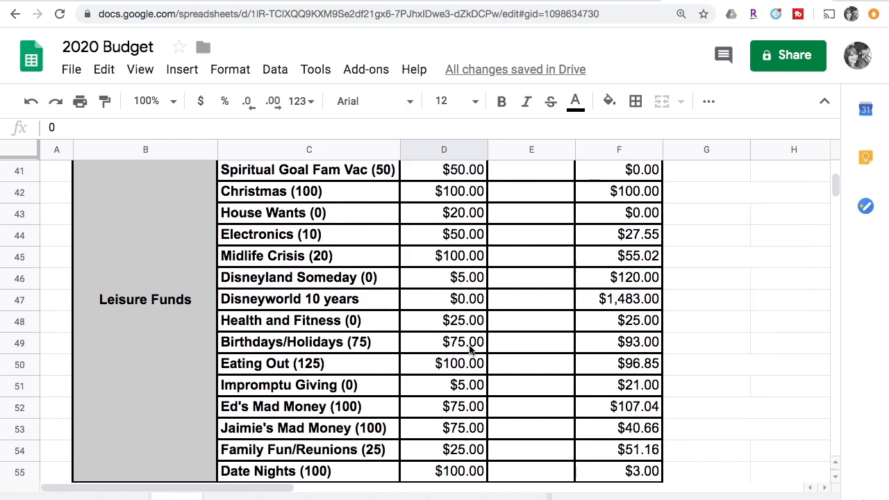
# Set the Anniversary budget in the Leisure Funds section to $25
pyautogui.scroll(3, 470, 350)
pyautogui.click(461, 238)
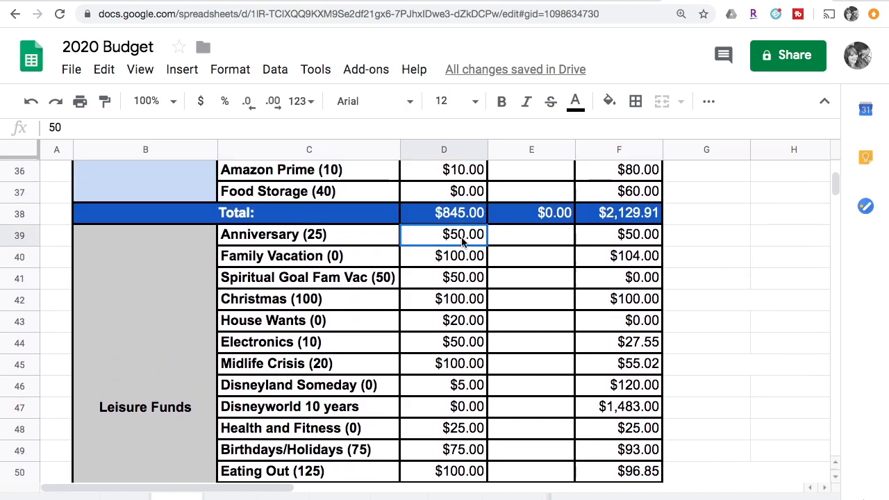
pyautogui.write('25')
pyautogui.press('Return')
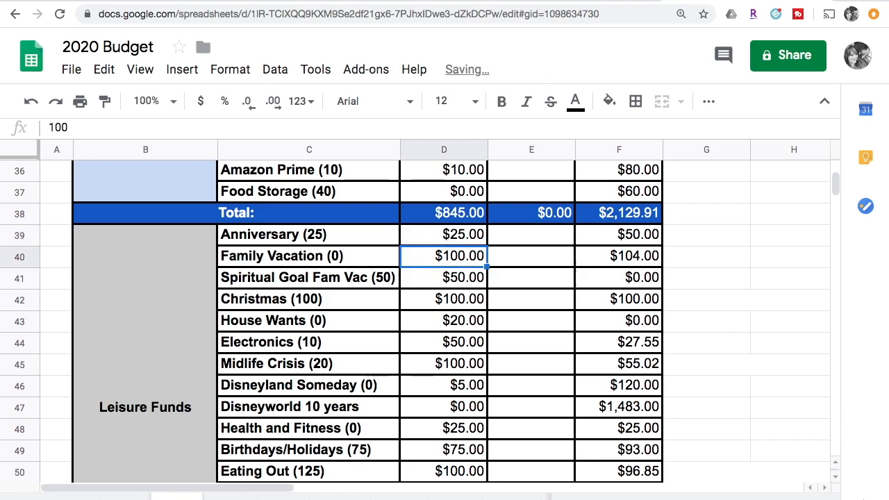
pyautogui.press('Up')
pyautogui.press('Left')
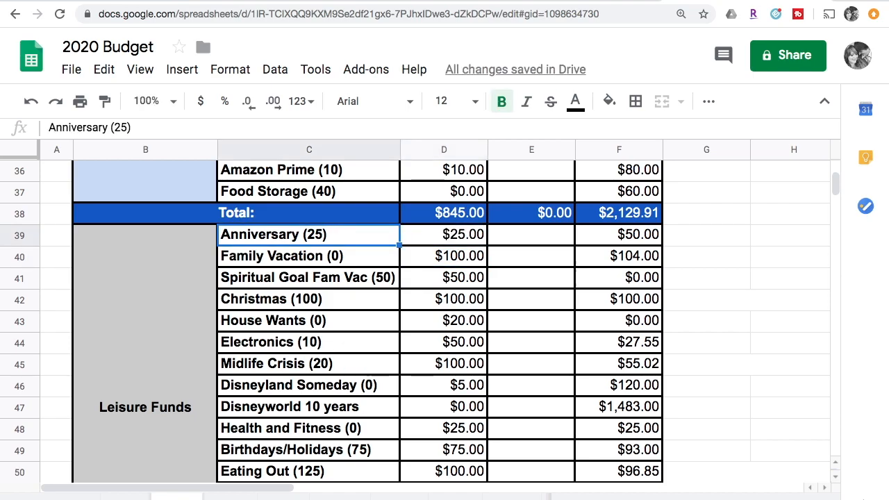
pyautogui.press('Right')
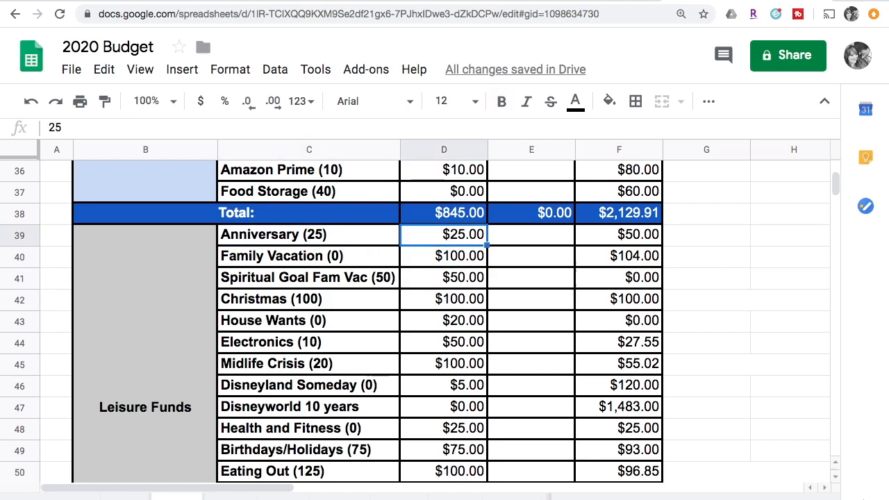
pyautogui.press('Left')
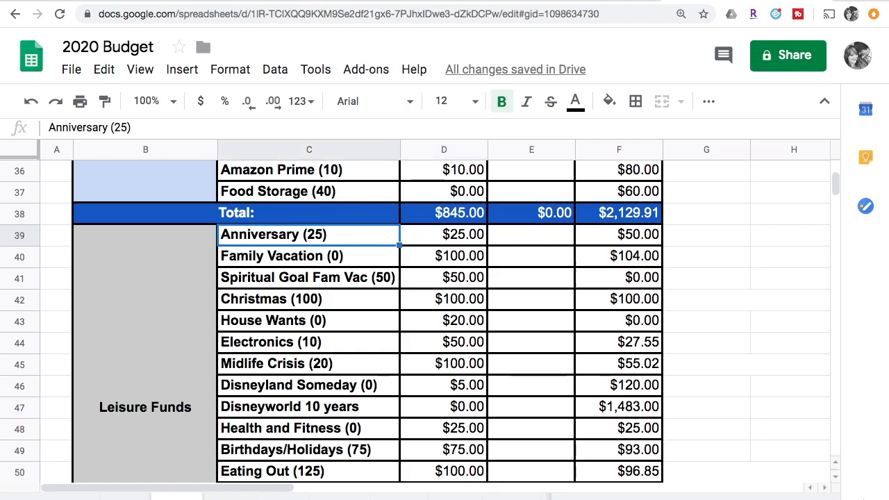
pyautogui.press('Right')
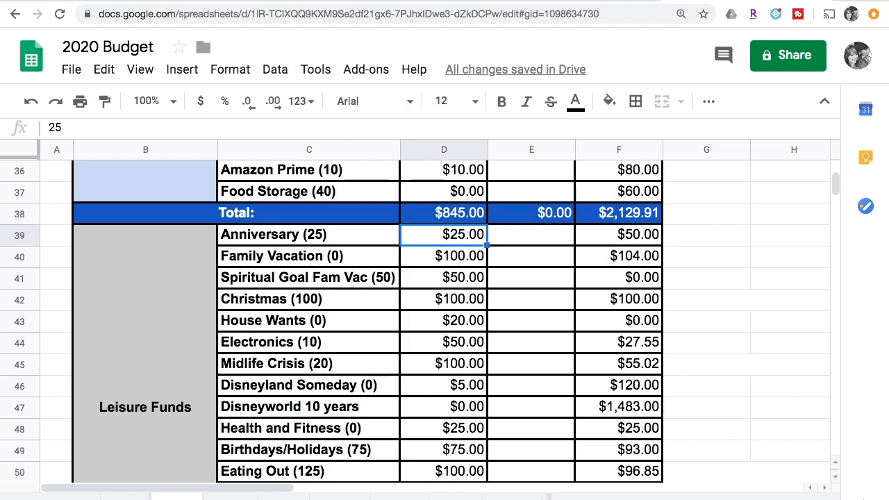
# Set the Family Vacation budget in the Leisure Funds section to $0
pyautogui.press('Down')
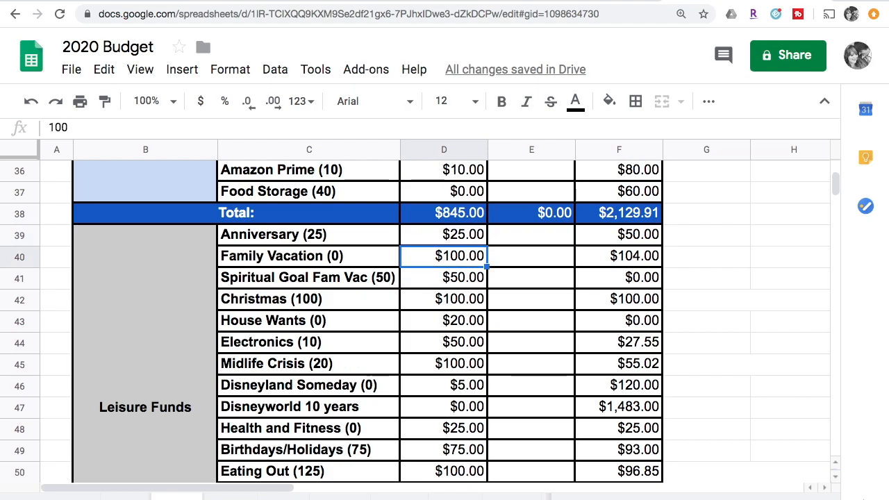
pyautogui.write('0')
pyautogui.press('Return')
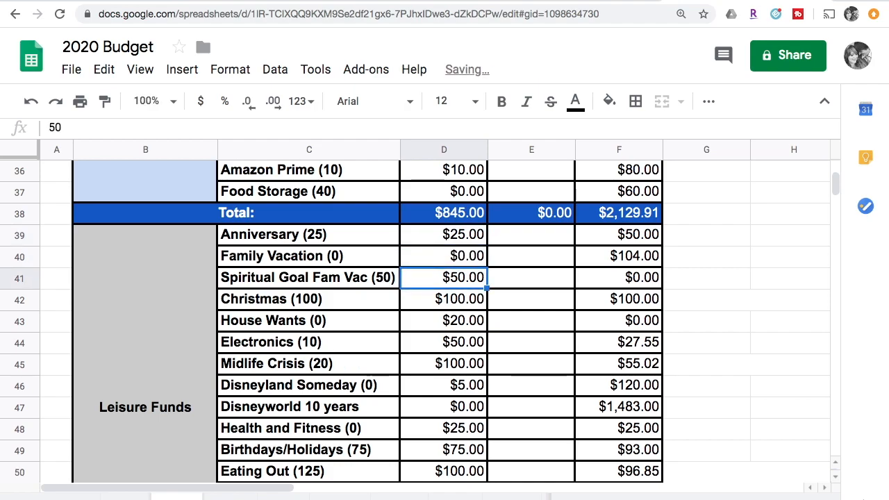
pyautogui.press('Up')
pyautogui.press('Down')
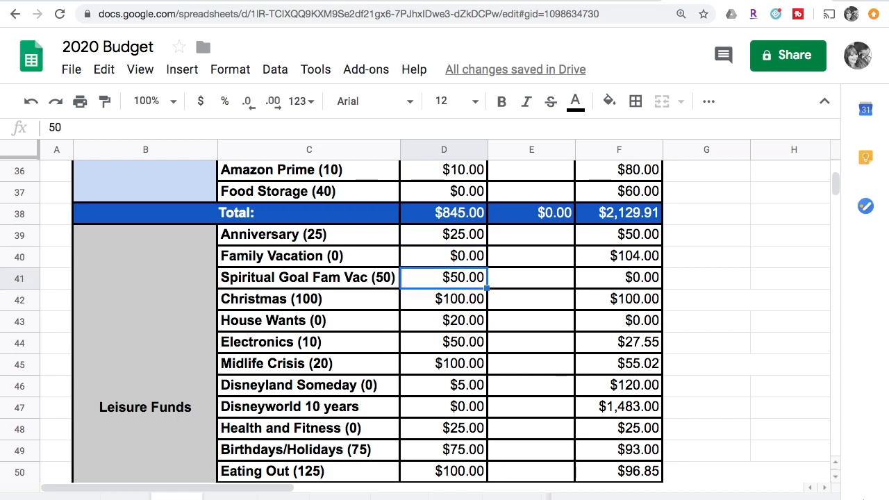
pyautogui.press('Left')
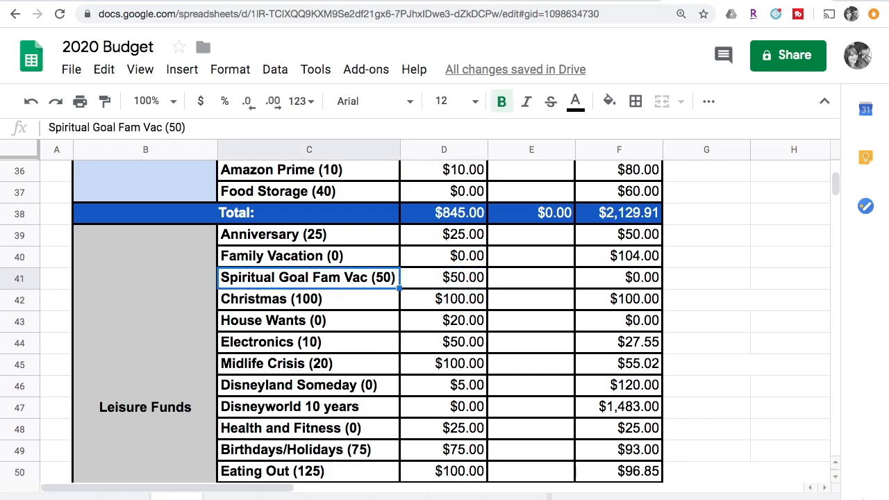
pyautogui.press('Right')
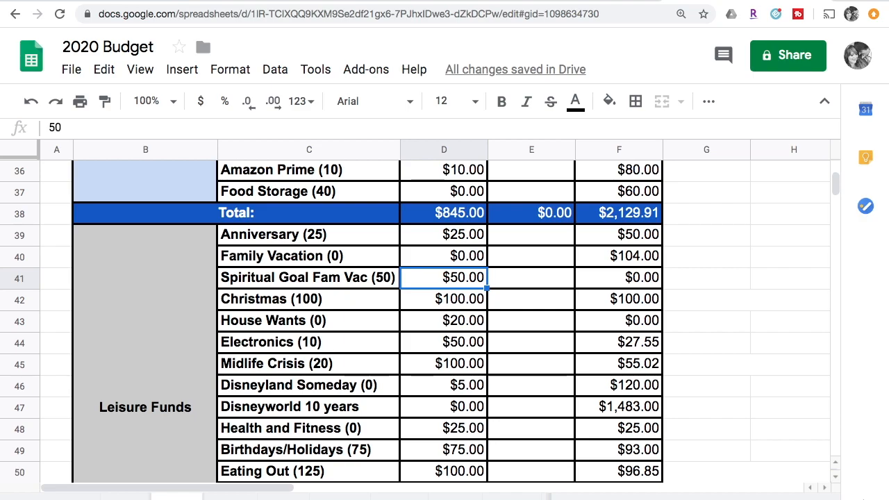
pyautogui.press('Up')
pyautogui.press('Left')
pyautogui.press('Left')
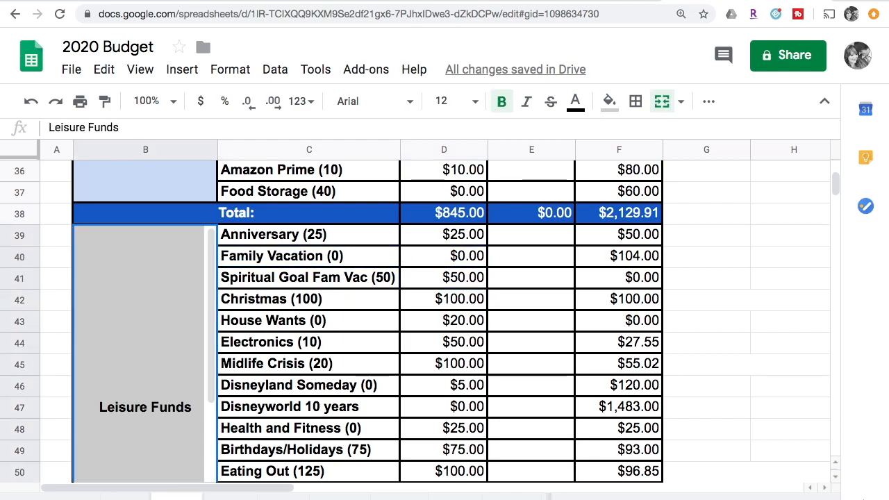
# Delete the Family Vacation row from the Leisure Funds section
pyautogui.click(373, 257)
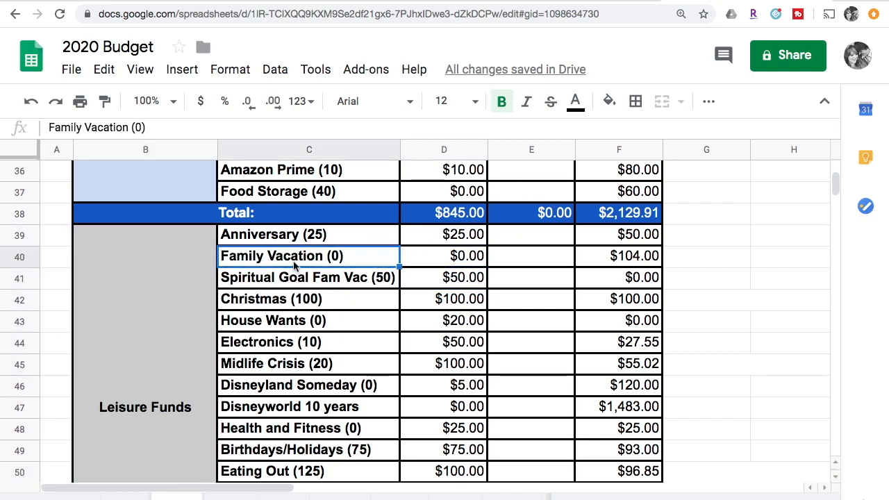
pyautogui.click(17, 256)
pyautogui.rightClick(17, 257)
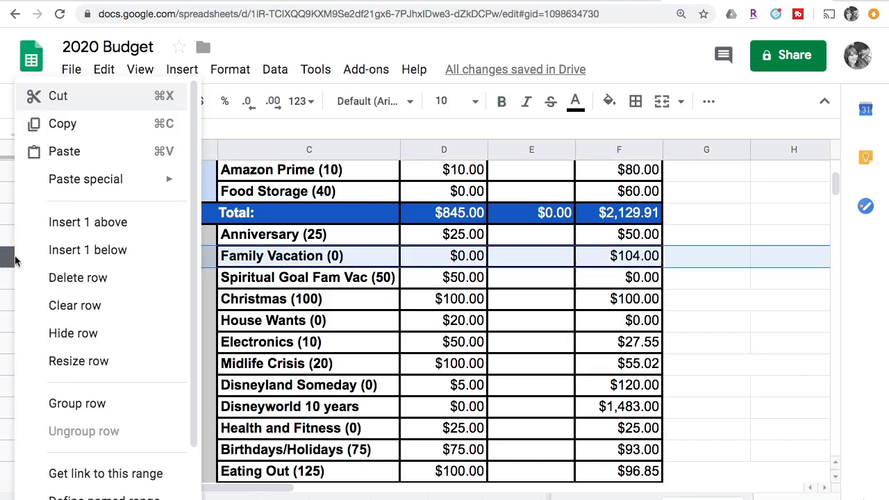
pyautogui.click(71, 279)
# Set the House Wants budget in the Leisure Funds section to $0
pyautogui.click(286, 257)
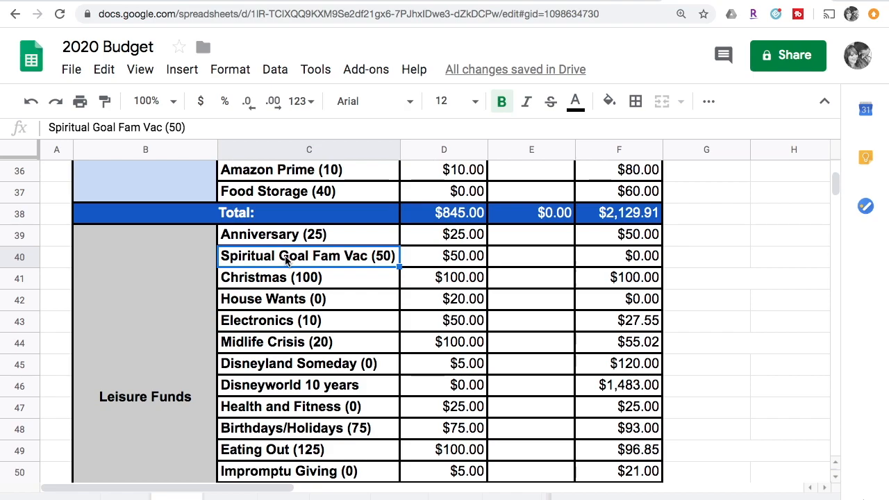
pyautogui.press('Right')
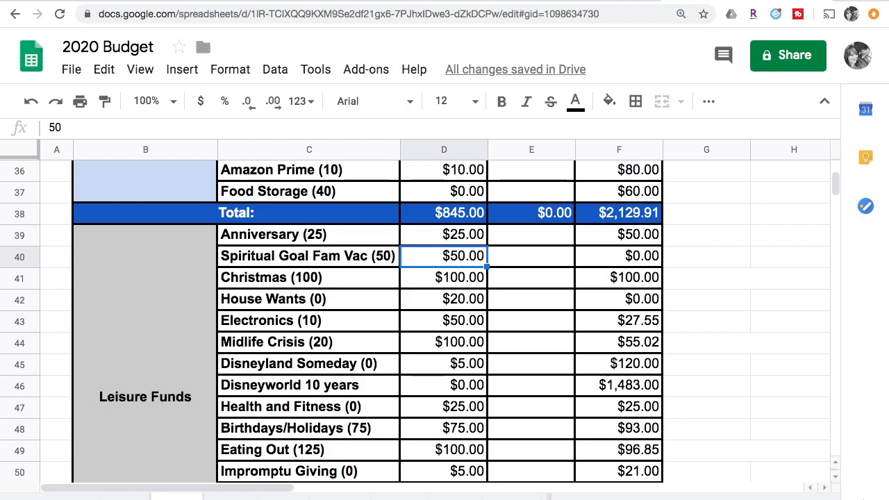
pyautogui.click(444, 278)
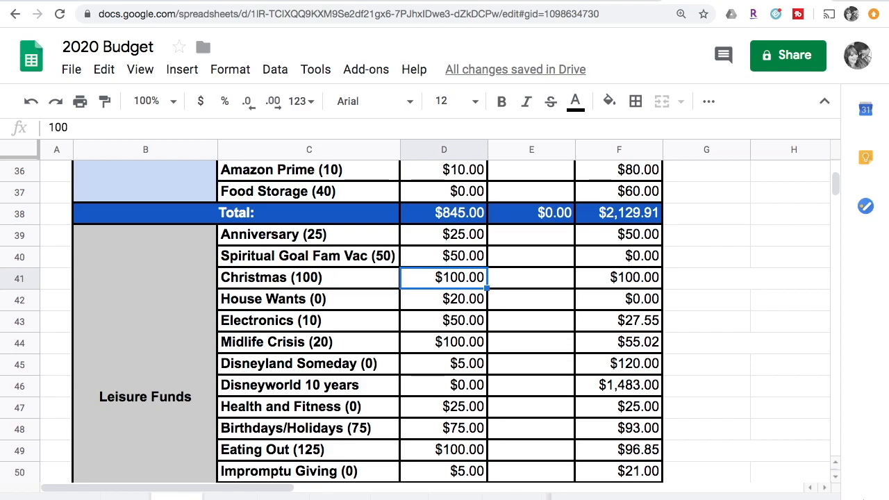
pyautogui.click(444, 299)
pyautogui.write('0')
pyautogui.press('Return')
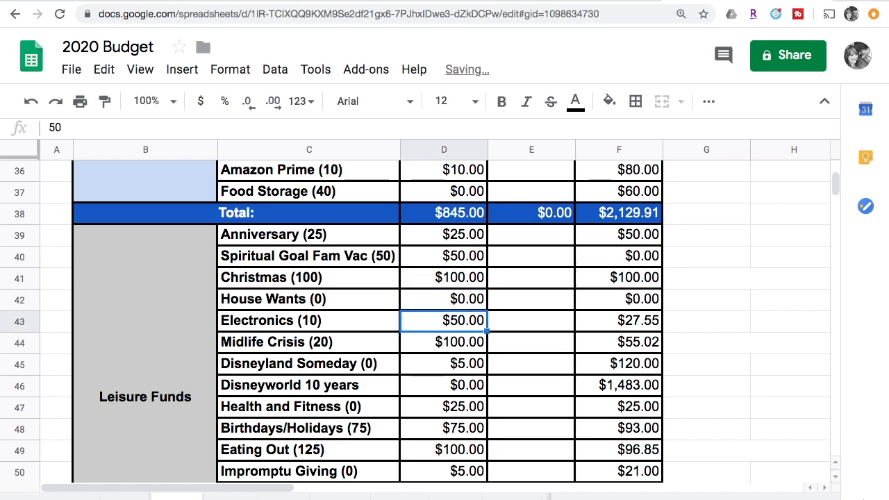
# Set the Electronics and Midlife Crisis budgets in the Leisure Funds section to $0
pyautogui.write('0')
pyautogui.press('Return')
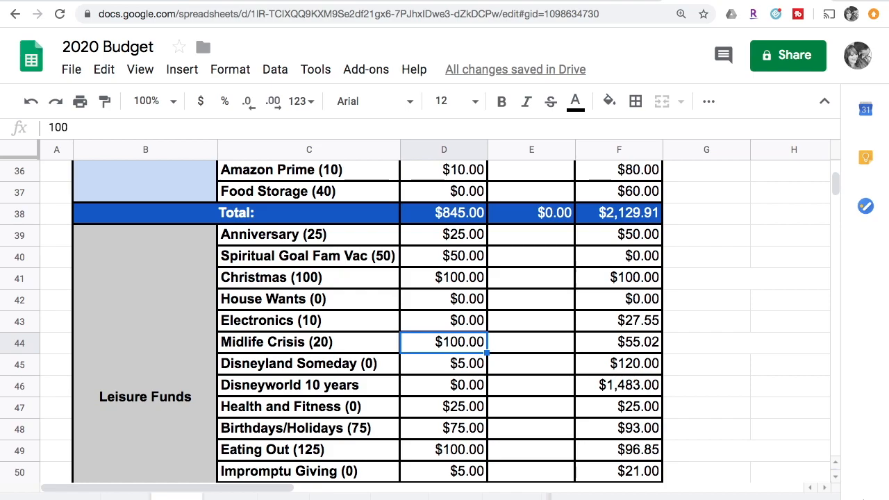
pyautogui.write('0')
pyautogui.press('Return')
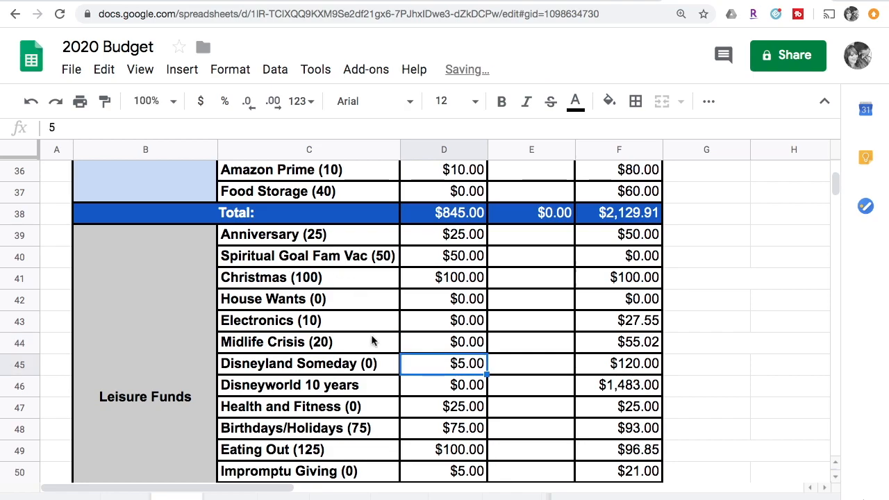
# Set the Disneyland Someday and Health and Fitness budgets in the Leisure Funds section to $0
pyautogui.scroll(-2, 372, 340)
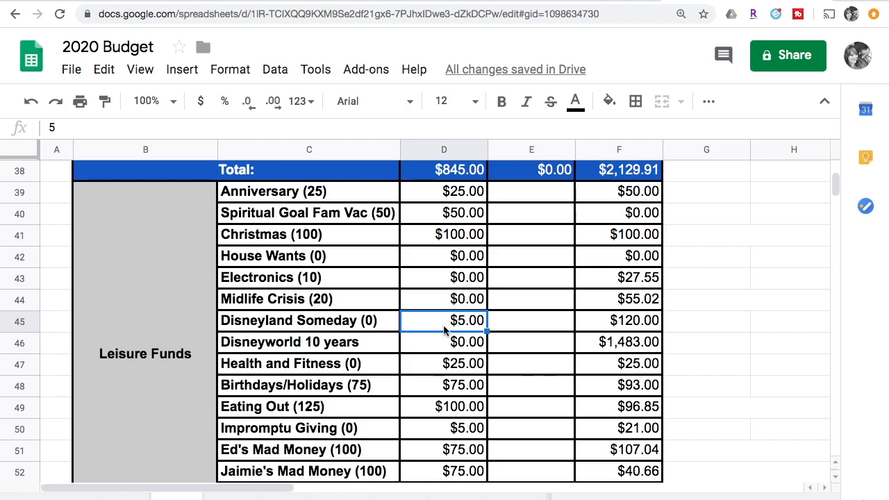
pyautogui.scroll(-1, 445, 325)
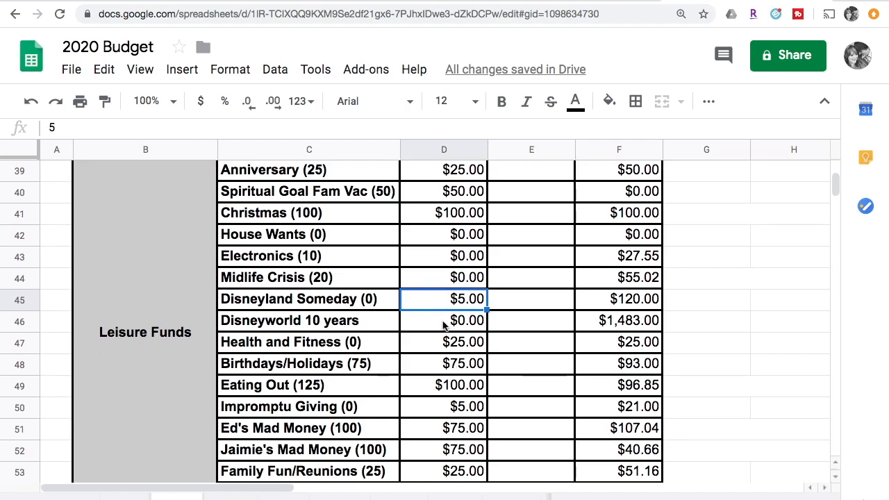
pyautogui.write('0')
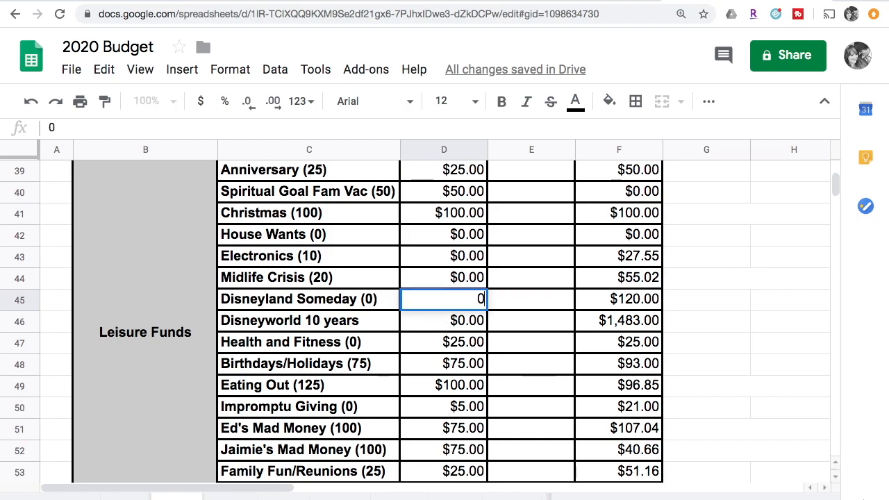
pyautogui.press('Return')
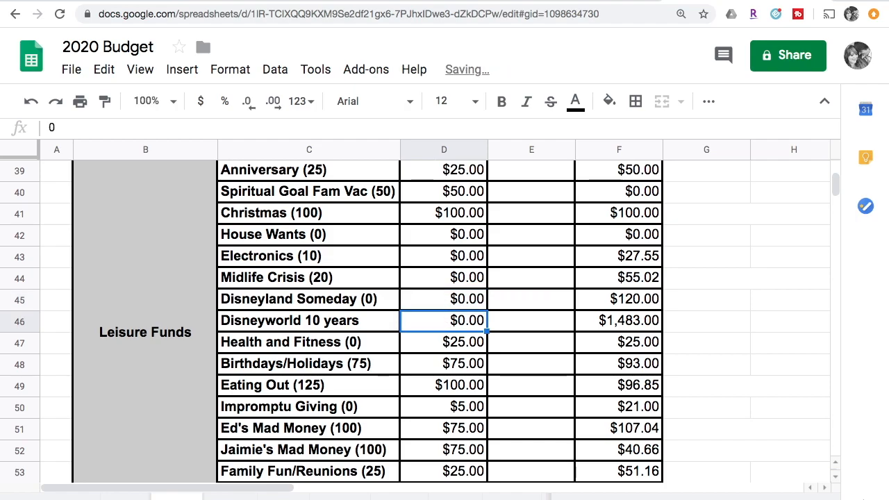
pyautogui.press('Down')
pyautogui.write('0')
pyautogui.press('Return')
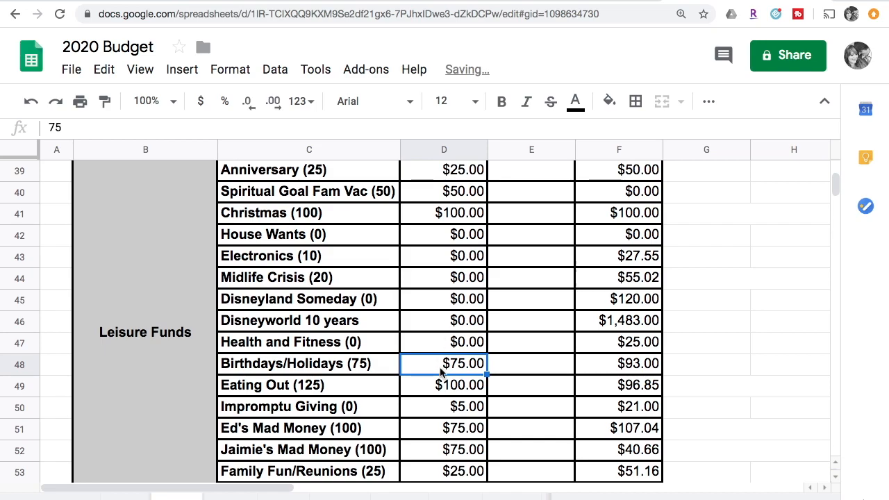
# Set the Impromptu Giving budget in the Leisure Funds section to $0
pyautogui.scroll(-1, 490, 388)
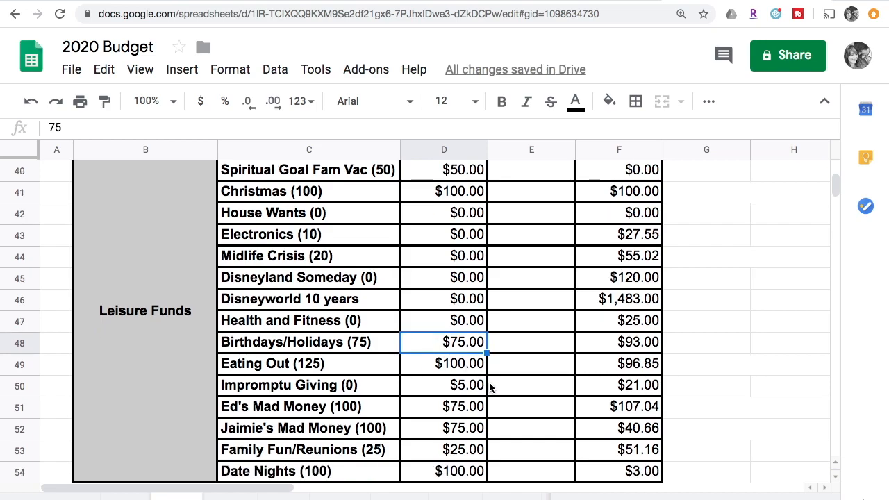
pyautogui.scroll(-1, 489, 387)
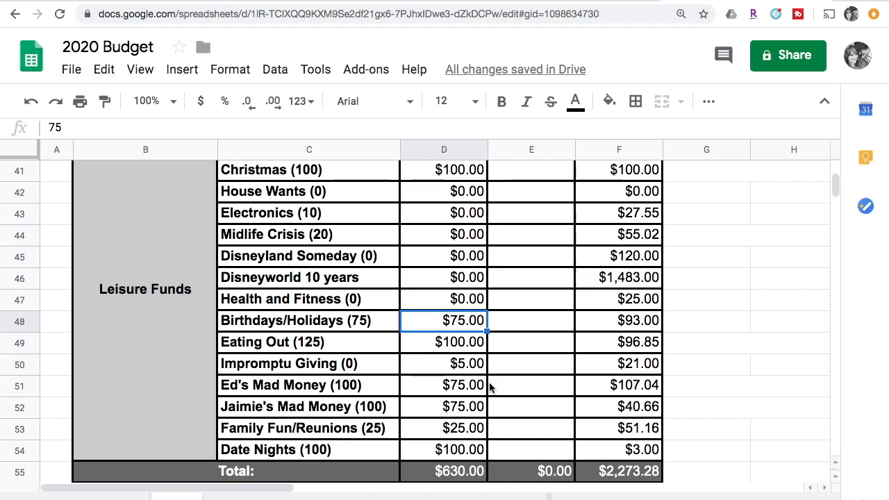
pyautogui.click(452, 342)
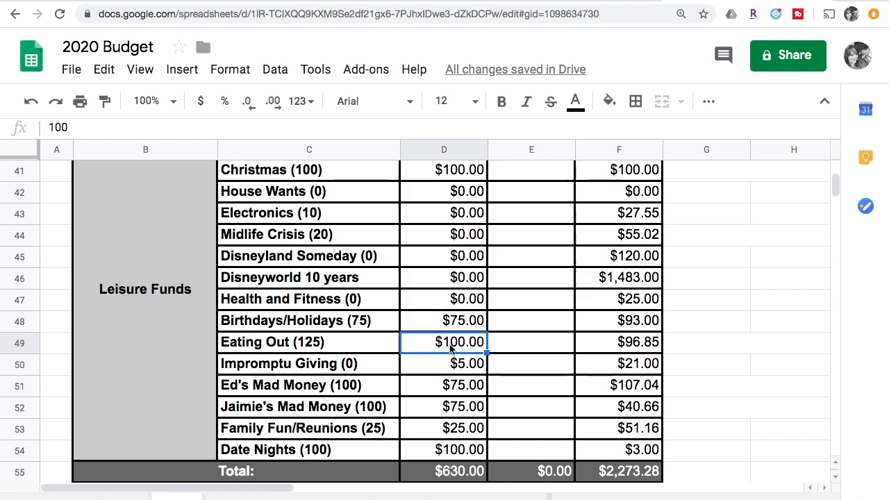
pyautogui.press('Down')
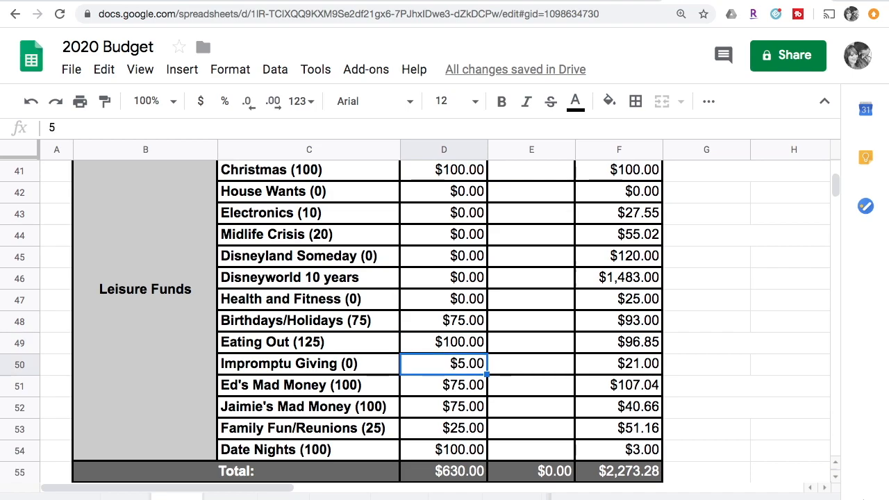
pyautogui.write('0')
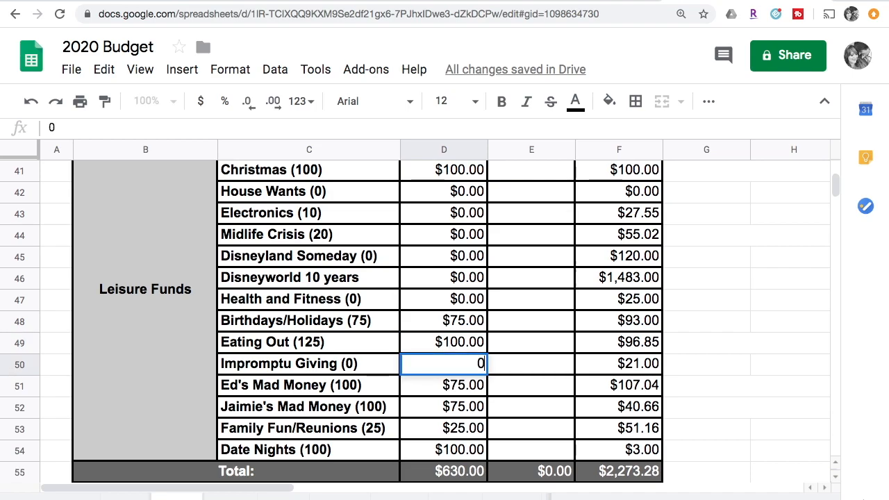
pyautogui.press('Return')
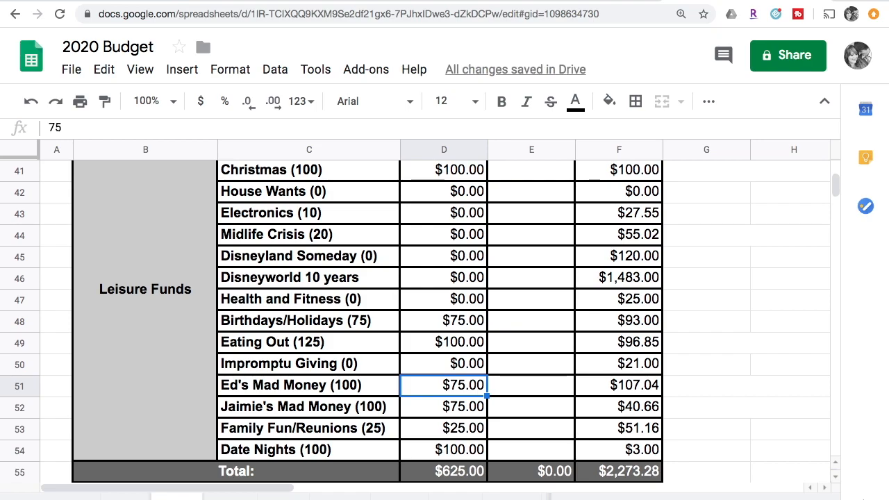
# Set both Mad Money budgets in the Leisure Funds section to $25 each
pyautogui.write('25')
pyautogui.press('Return')
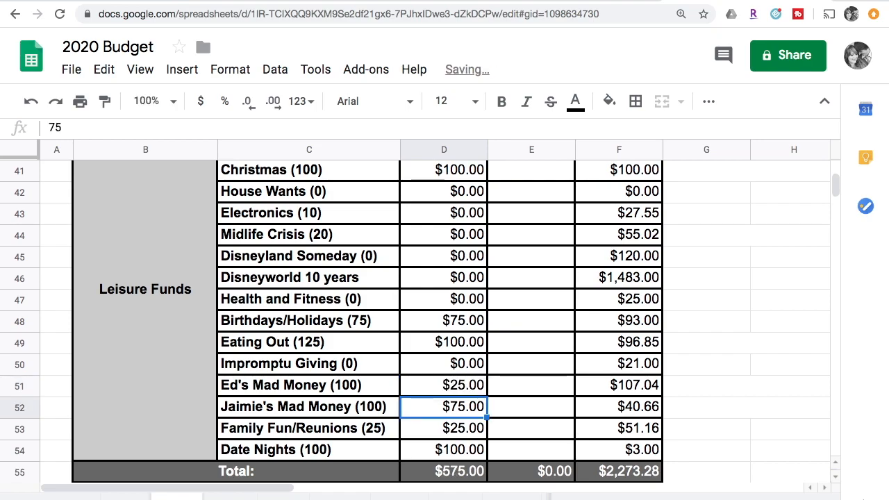
pyautogui.write('25')
pyautogui.press('Return')
pyautogui.press('Up')
pyautogui.press('Up')
pyautogui.press('Down')
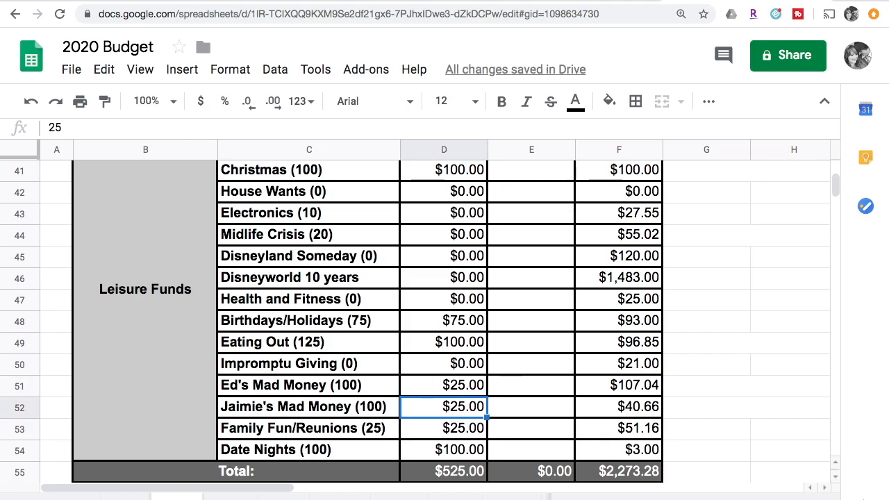
# Review the Family Fun/Reunions and Date Nights budgets, the Total Monthly Spend and Final rows, and the Sinking Funds budgets
pyautogui.press('Down')
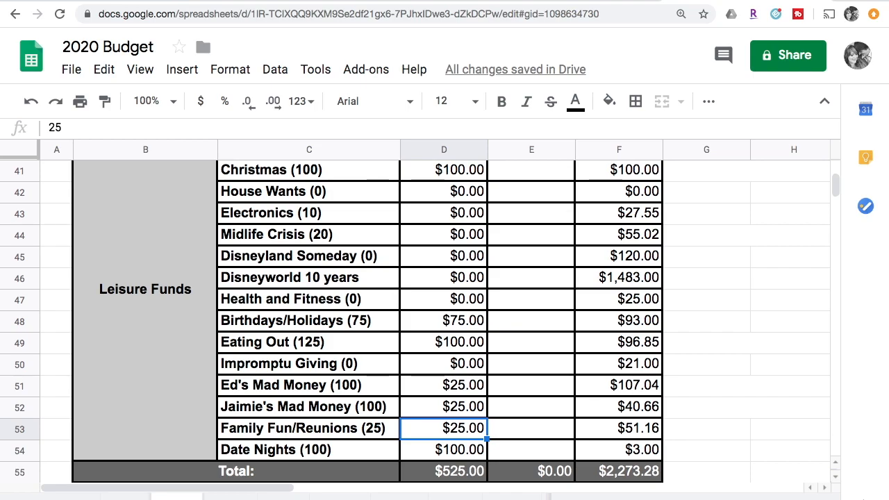
pyautogui.scroll(-1, 556, 452)
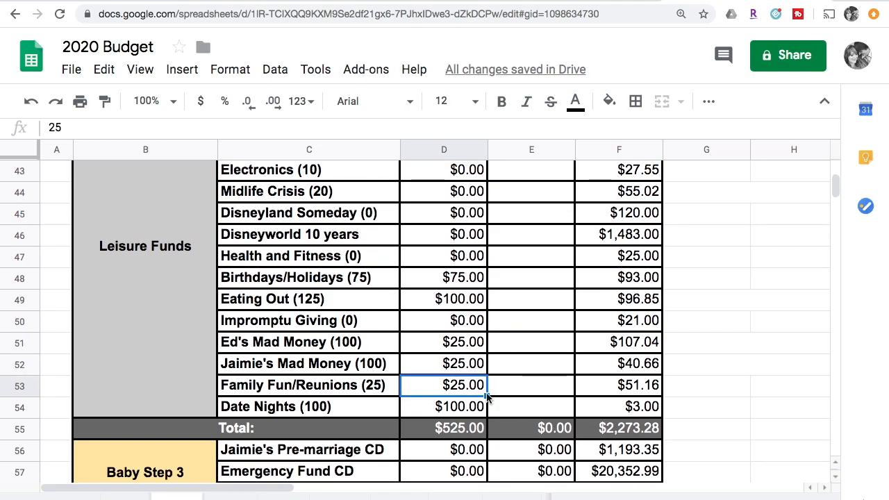
pyautogui.click(445, 410)
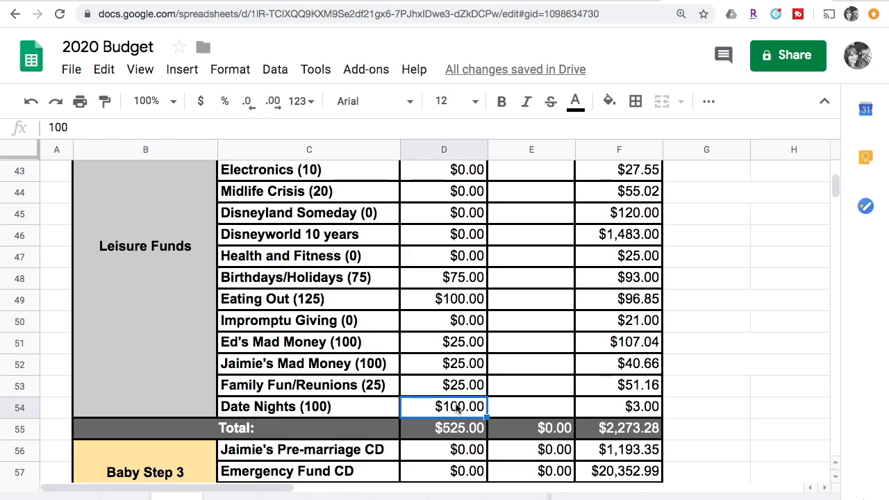
pyautogui.rightClick(457, 409)
pyautogui.click(743, 371)
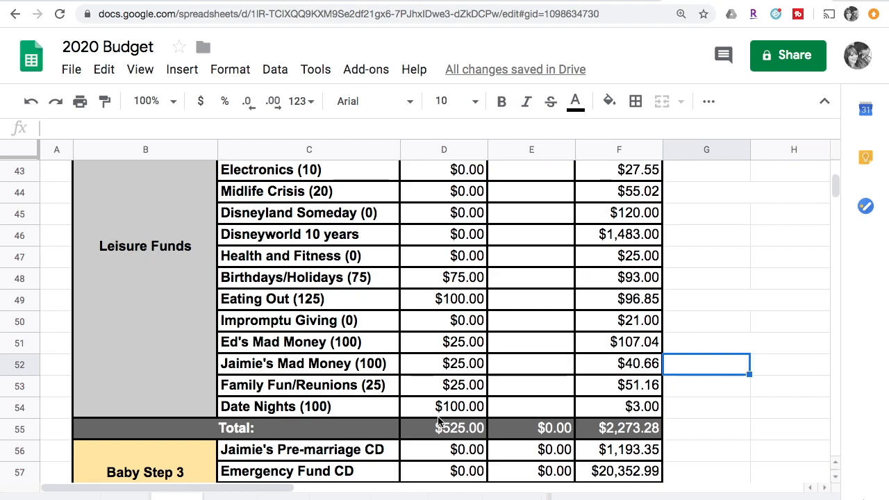
pyautogui.scroll(-5, 437, 416)
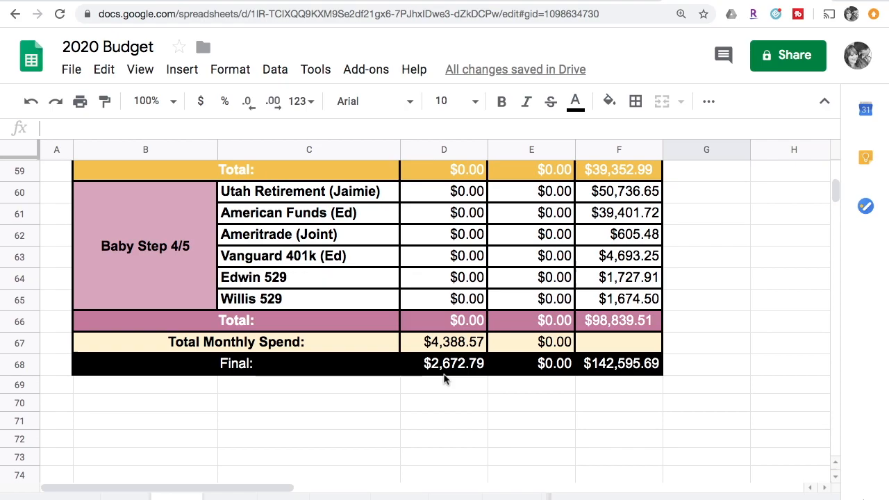
pyautogui.scroll(7, 444, 378)
pyautogui.scroll(5, 446, 389)
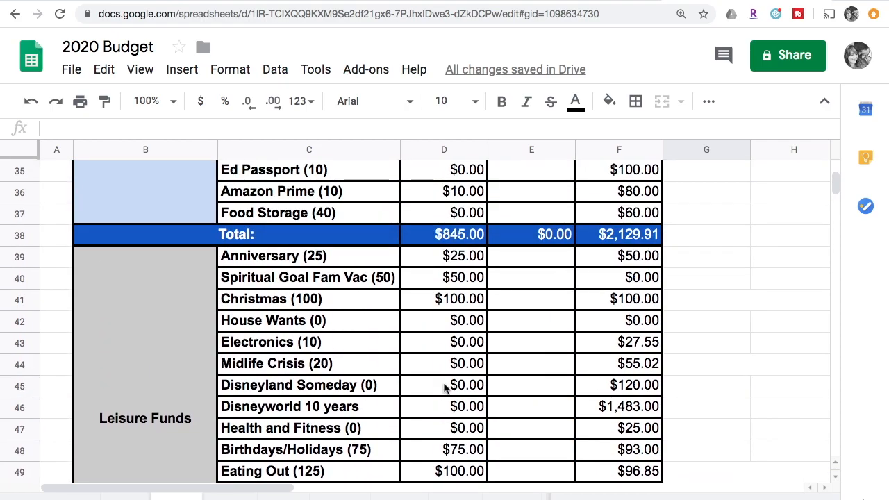
pyautogui.scroll(1, 445, 389)
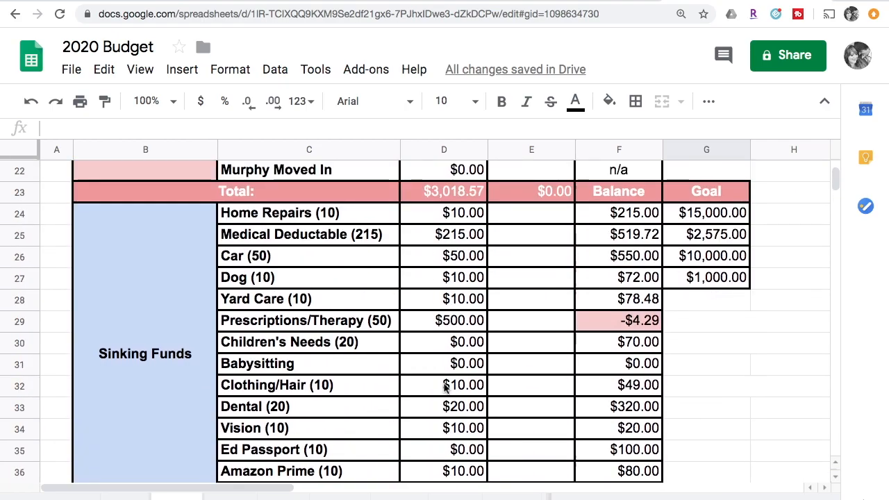
# Set the Home Repairs budget in the Sinking Funds section to $0
pyautogui.scroll(-1, 444, 389)
pyautogui.click(462, 197)
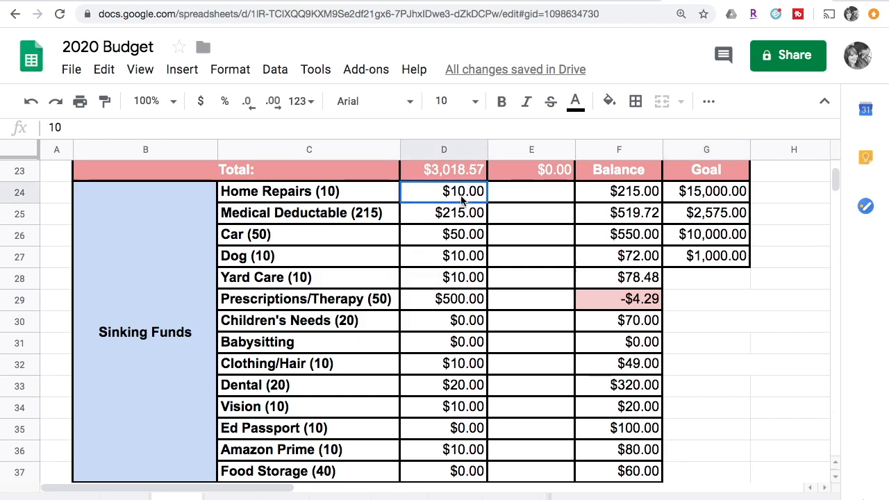
pyautogui.write('0')
pyautogui.press('Return')
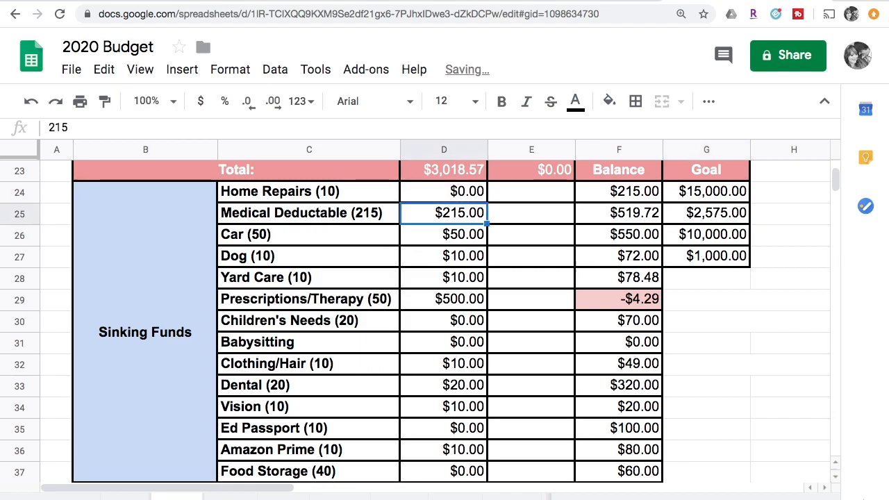
# Set the Car budget in the Sinking Funds section to $0
pyautogui.press('Down')
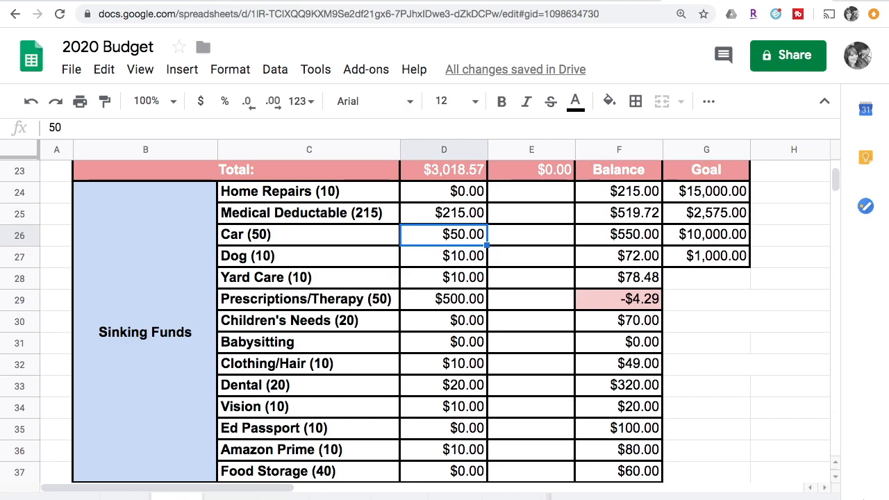
pyautogui.write('0')
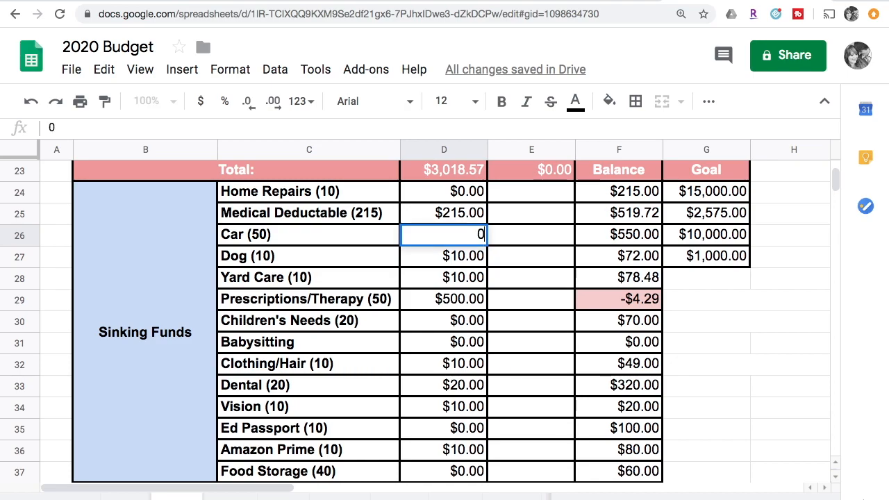
pyautogui.press('Return')
pyautogui.press('Up')
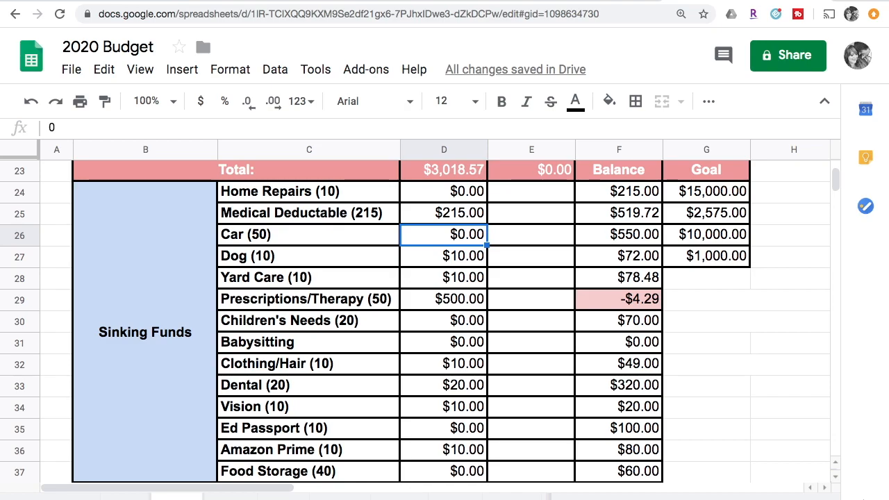
pyautogui.press('Right')
pyautogui.press('Right')
pyautogui.press('Left')
pyautogui.press('Left')
pyautogui.press('Down')
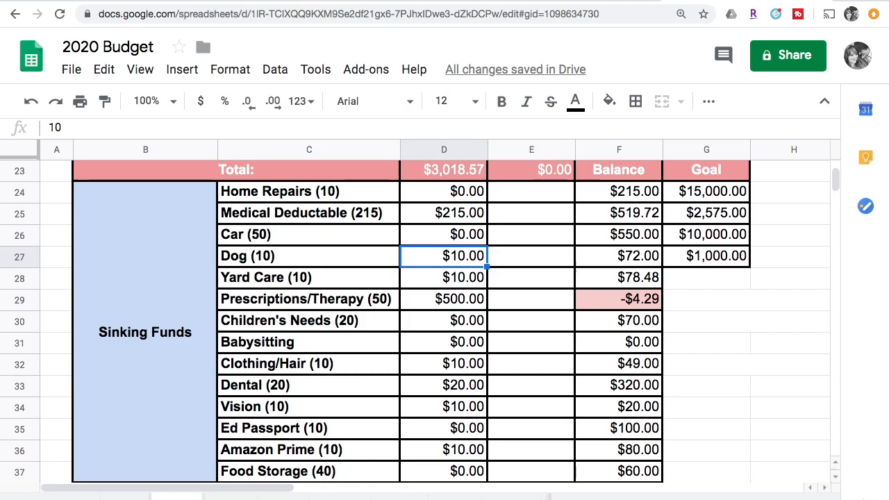
pyautogui.click(443, 278)
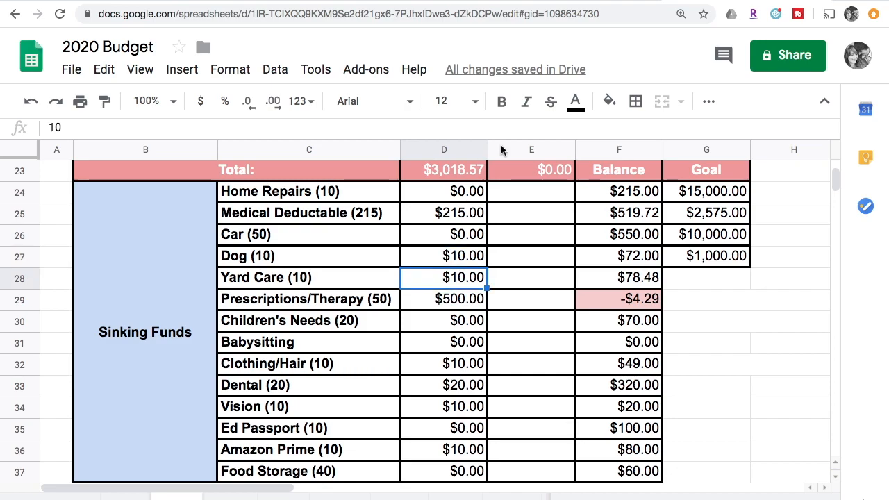
# Set the Clothing/Hair budget in the Sinking Funds section to $0
pyautogui.scroll(-1, 540, 273)
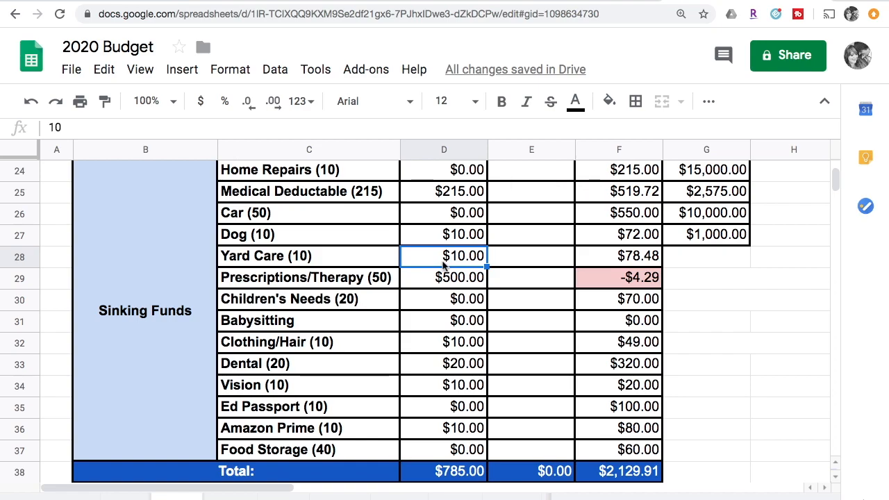
pyautogui.scroll(-1, 543, 302)
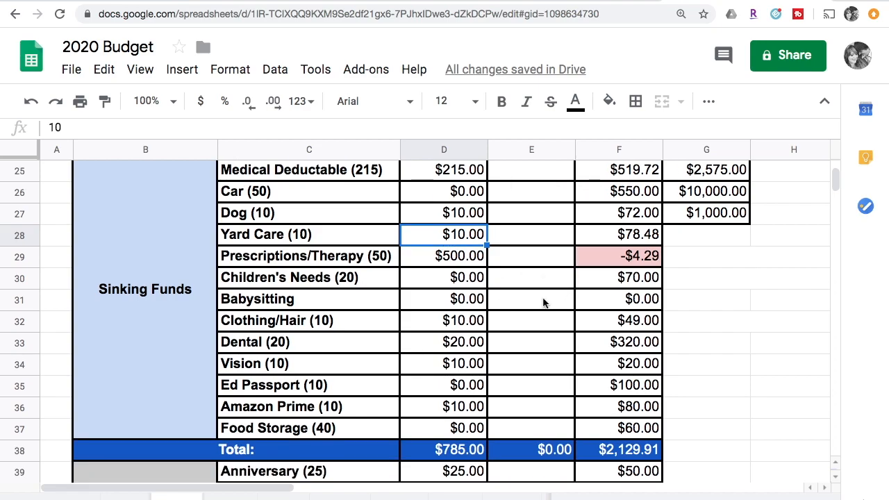
pyautogui.click(457, 257)
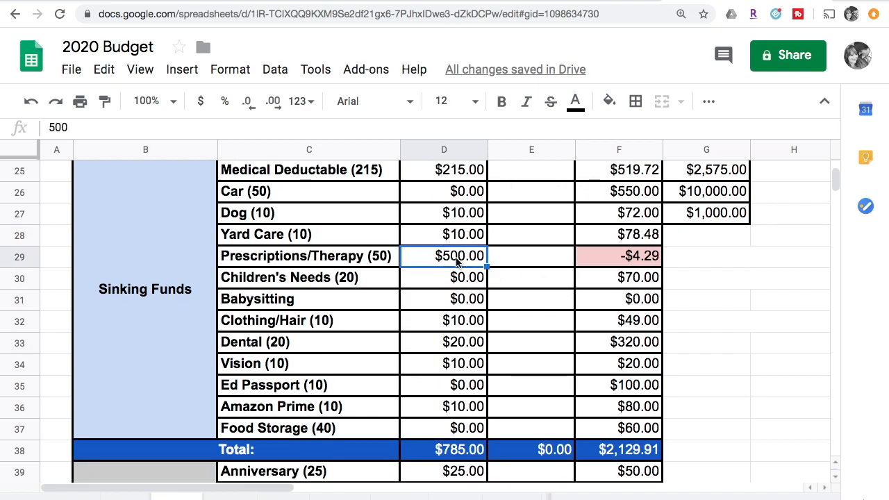
pyautogui.press('Down')
pyautogui.press('Down')
pyautogui.press('Down')
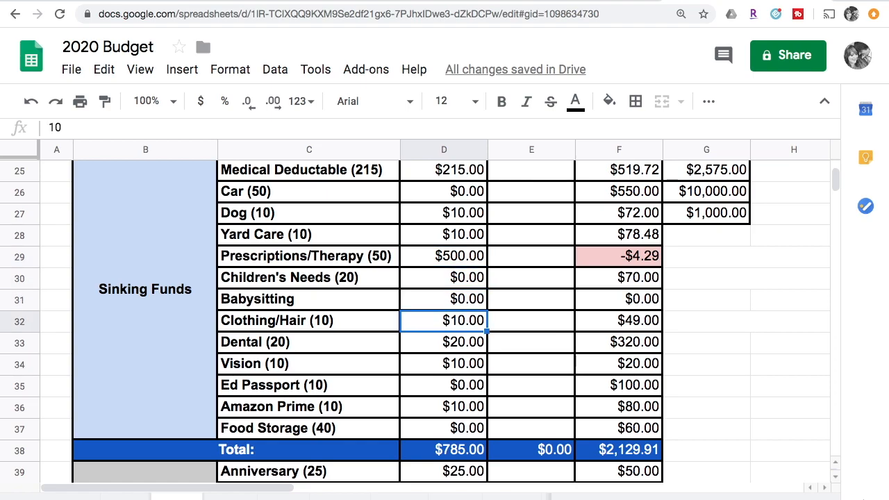
pyautogui.write('0')
pyautogui.press('Return')
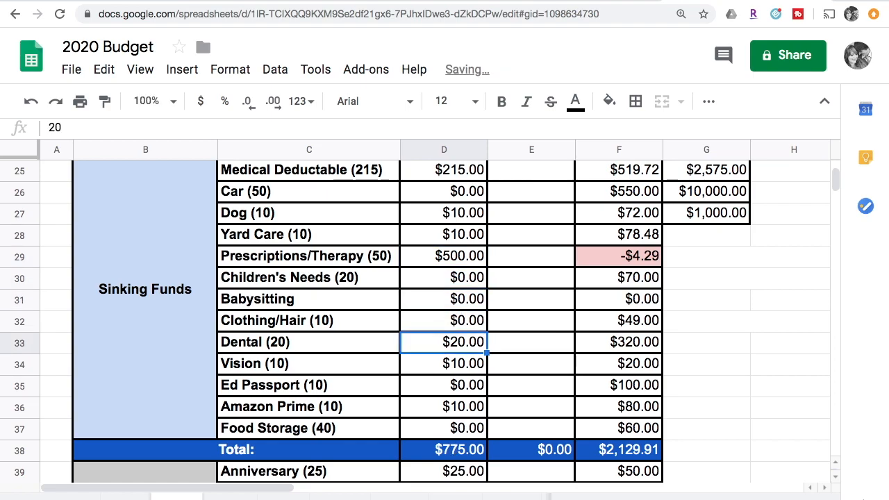
pyautogui.press('Up')
pyautogui.press('Right')
pyautogui.press('Right')
pyautogui.press('Left')
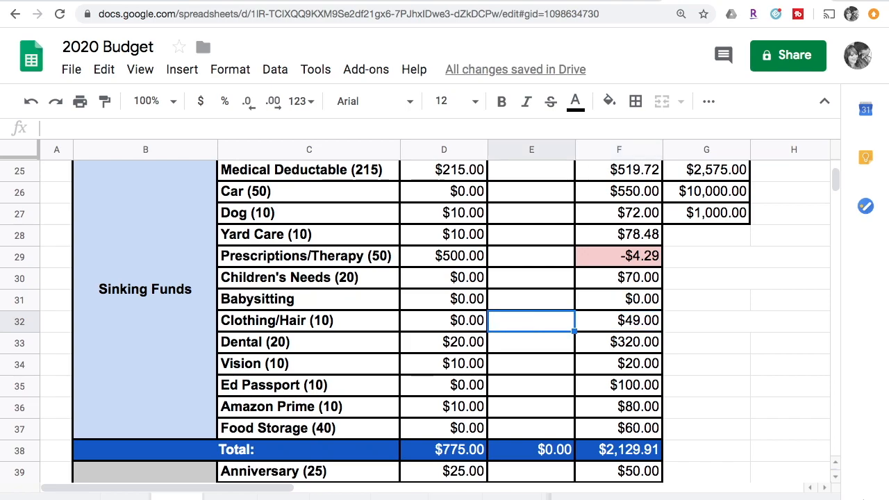
pyautogui.press('Left')
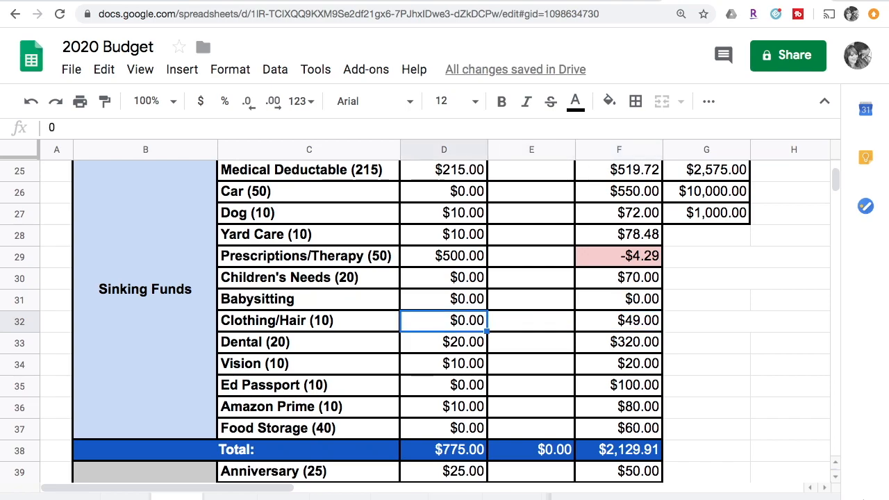
# Set the Vision budget in the Sinking Funds section to $0
pyautogui.scroll(-1, 534, 353)
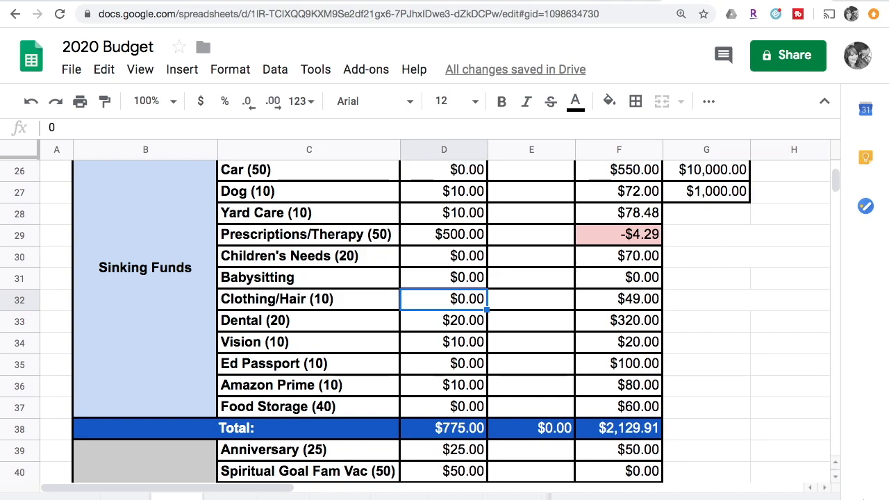
pyautogui.press('Down')
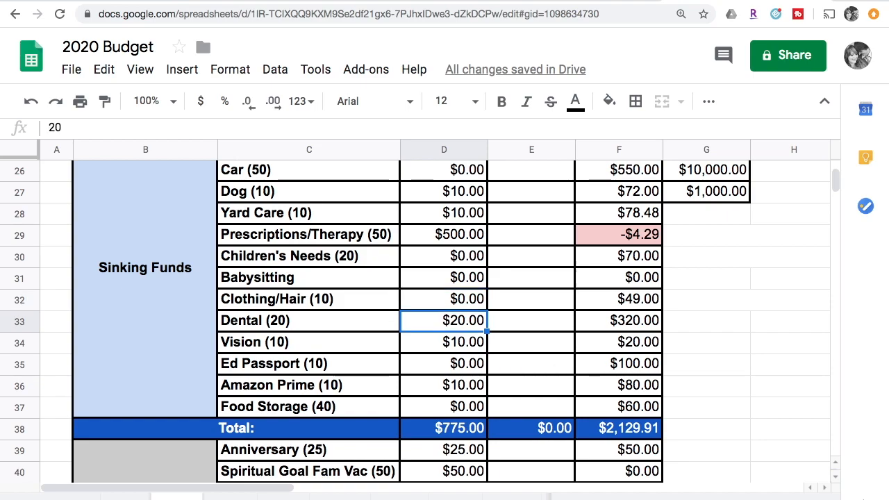
pyautogui.press('Down')
pyautogui.write('0')
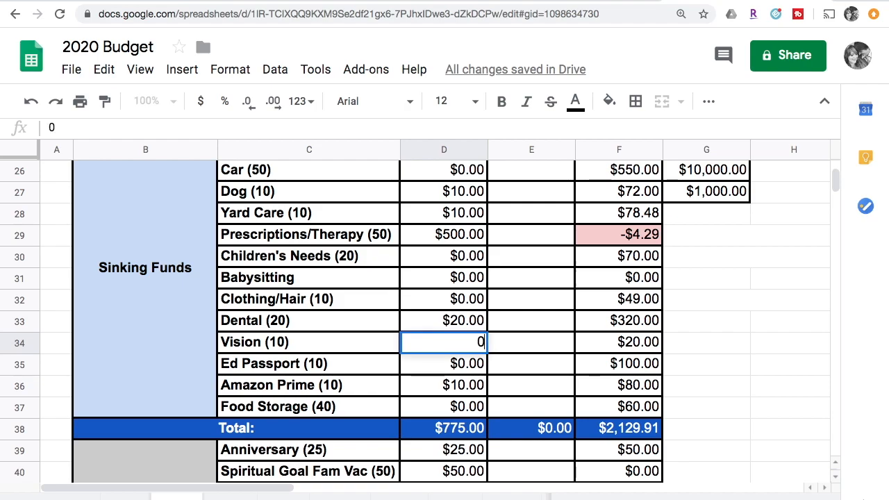
pyautogui.press('Return')
pyautogui.press('Up')
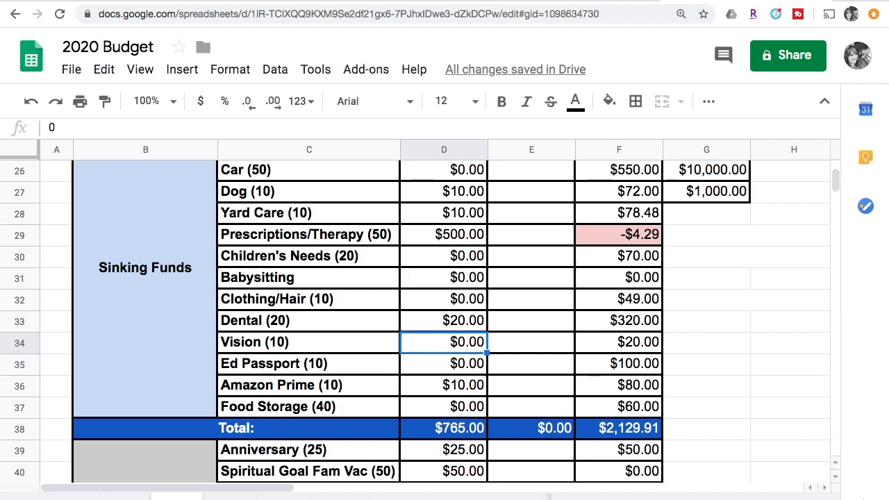
# Review the last Sinking Funds budgets, the Total Monthly Spend and Final rows, and the Leisure Funds budgets
pyautogui.press('Down')
pyautogui.press('Down')
pyautogui.press('Down')
pyautogui.press('Up')
pyautogui.press('Up')
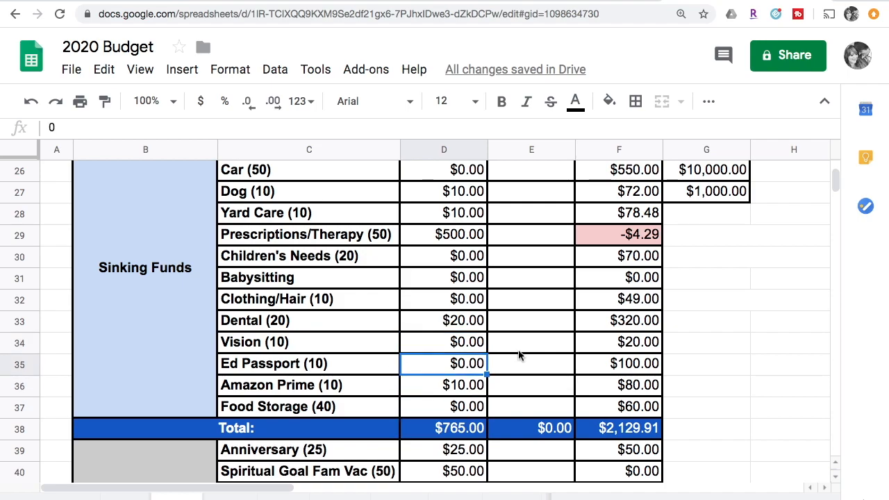
pyautogui.scroll(-1, 476, 407)
pyautogui.scroll(-4, 476, 409)
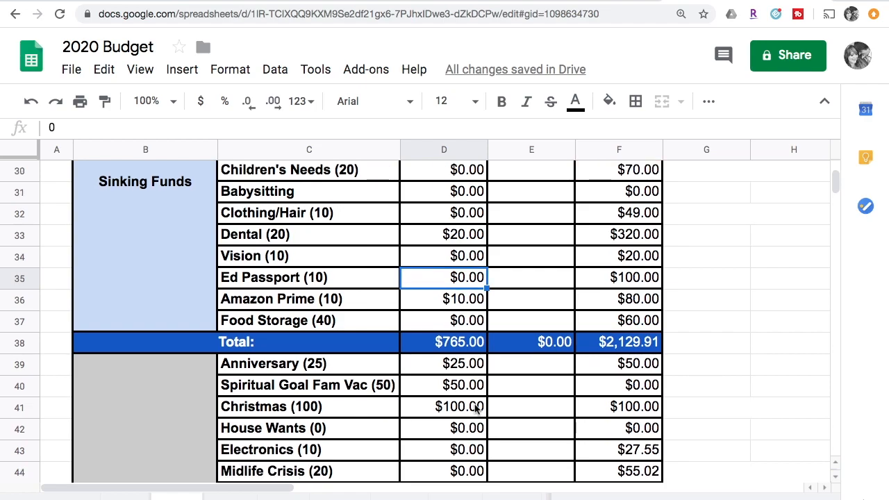
pyautogui.scroll(-10, 477, 409)
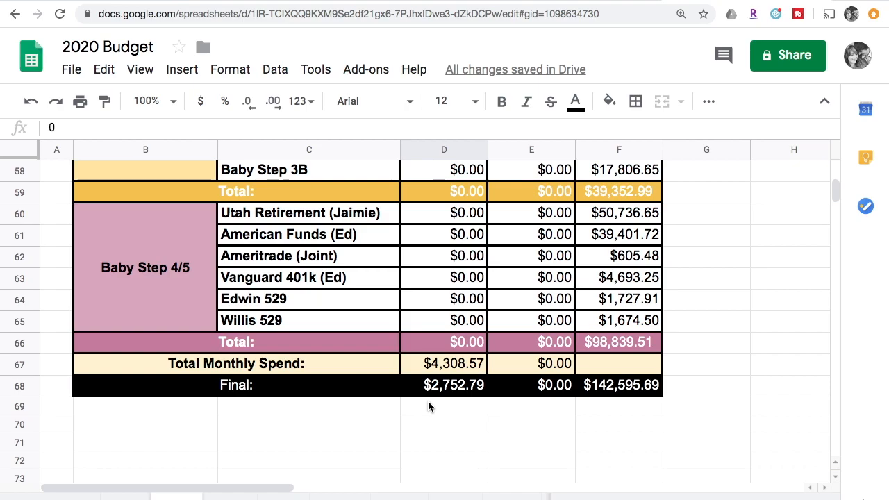
pyautogui.scroll(6, 471, 342)
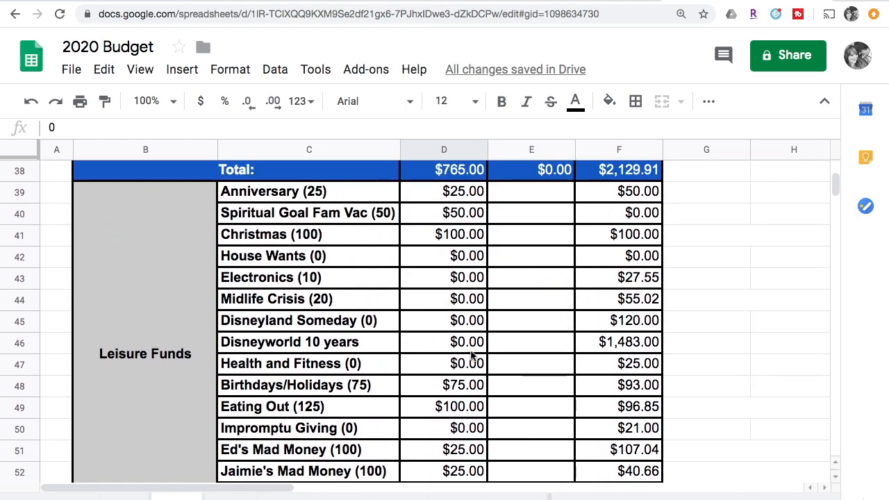
pyautogui.scroll(-1, 471, 356)
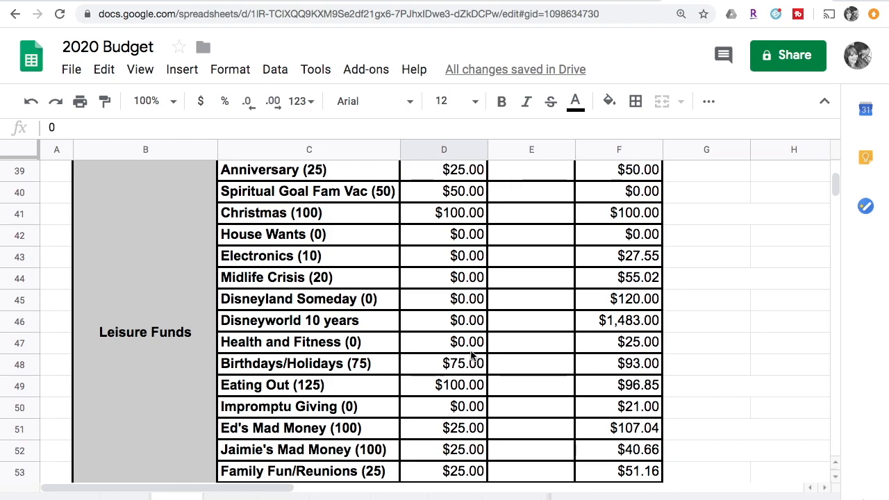
pyautogui.scroll(-1, 471, 356)
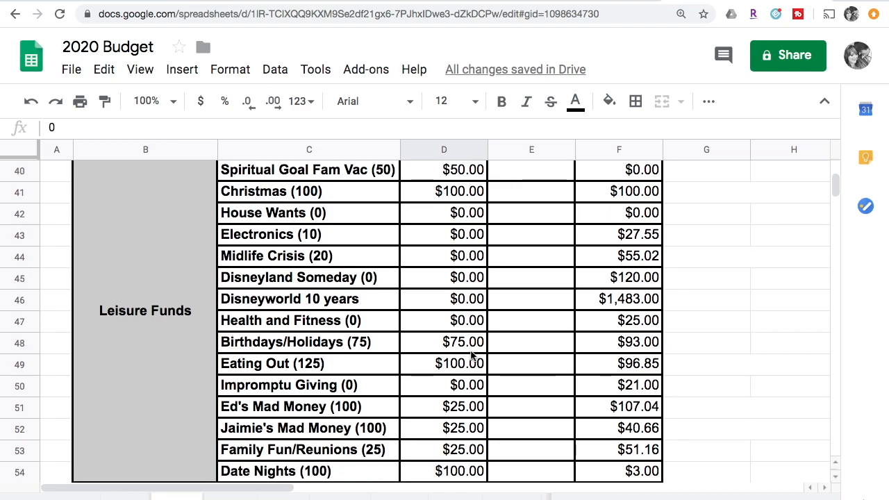
pyautogui.scroll(-1, 470, 393)
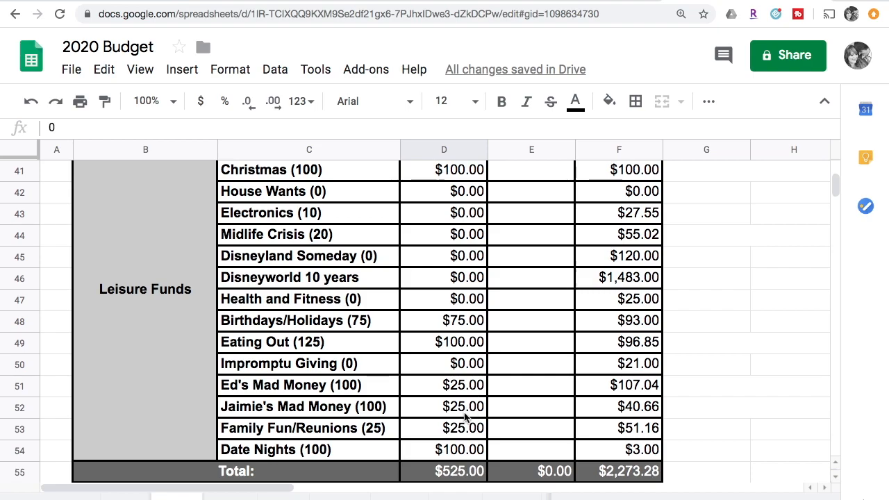
# Set the Groceries budget in the Regular Cost section to $400
pyautogui.scroll(20, 465, 417)
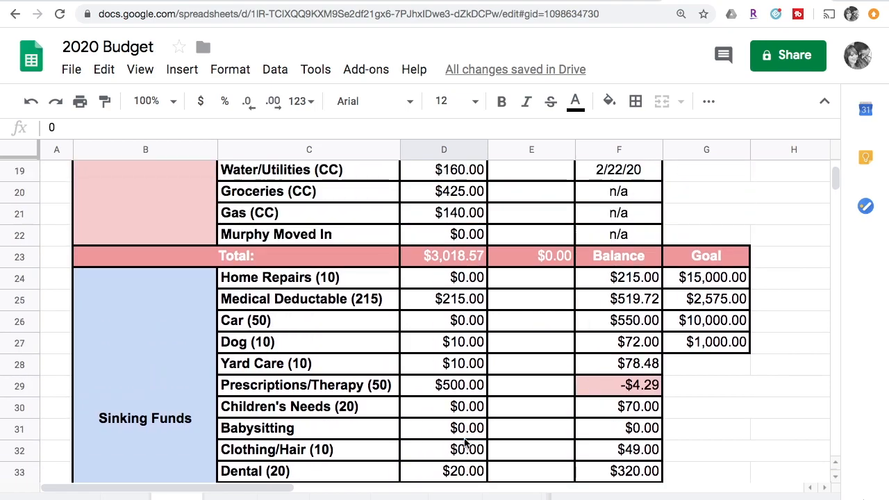
pyautogui.scroll(3, 466, 445)
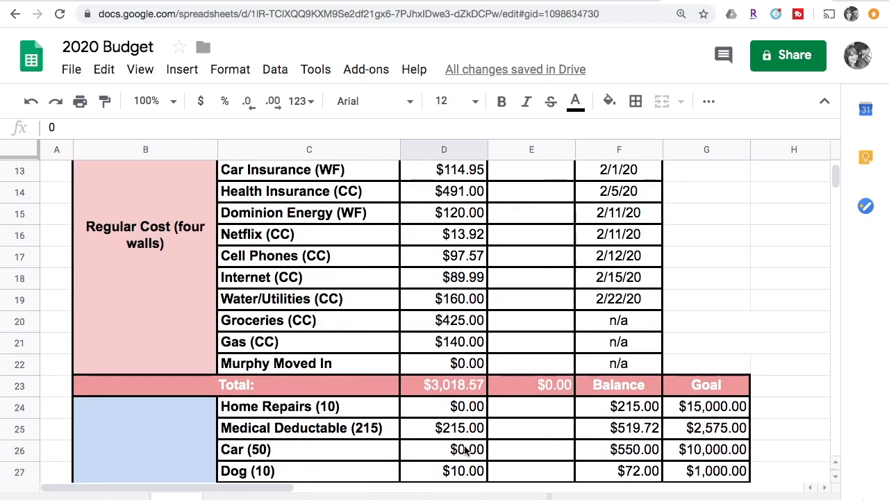
pyautogui.click(451, 322)
pyautogui.write('400')
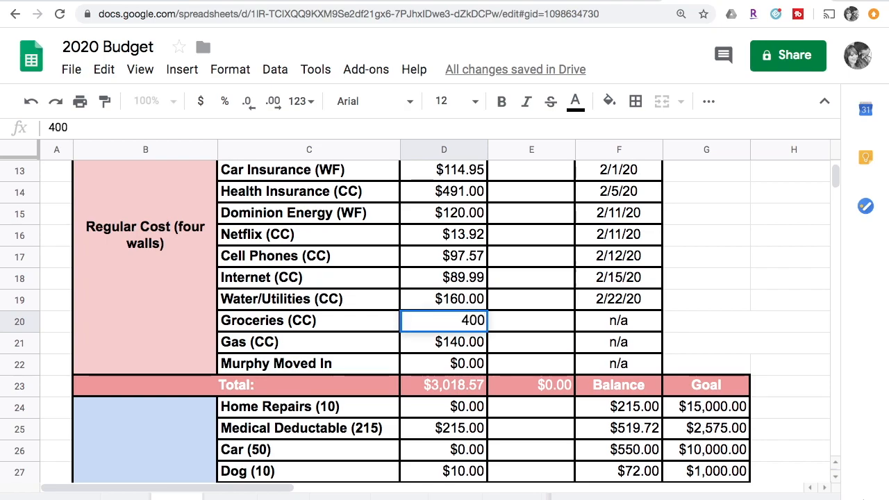
pyautogui.press('Return')
pyautogui.press('Up')
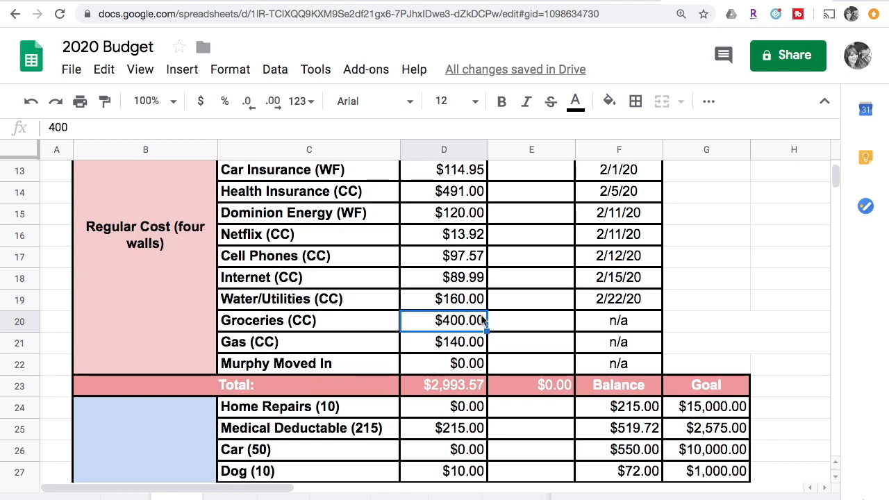
# Set the Midlife Crisis budget in the Leisure Funds section to $600 and check the Total Monthly Spend and Final rows
pyautogui.scroll(1, 484, 320)
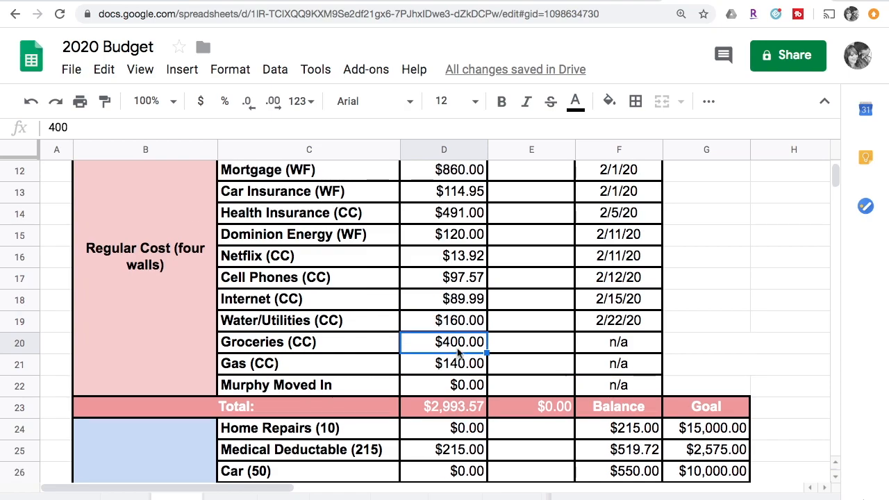
pyautogui.scroll(3, 470, 351)
pyautogui.scroll(-15, 470, 351)
pyautogui.scroll(-8, 470, 351)
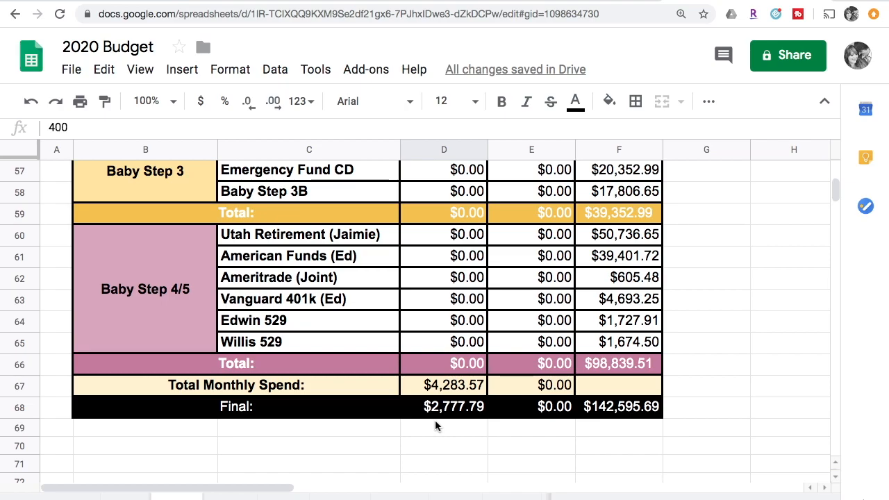
pyautogui.scroll(6, 435, 425)
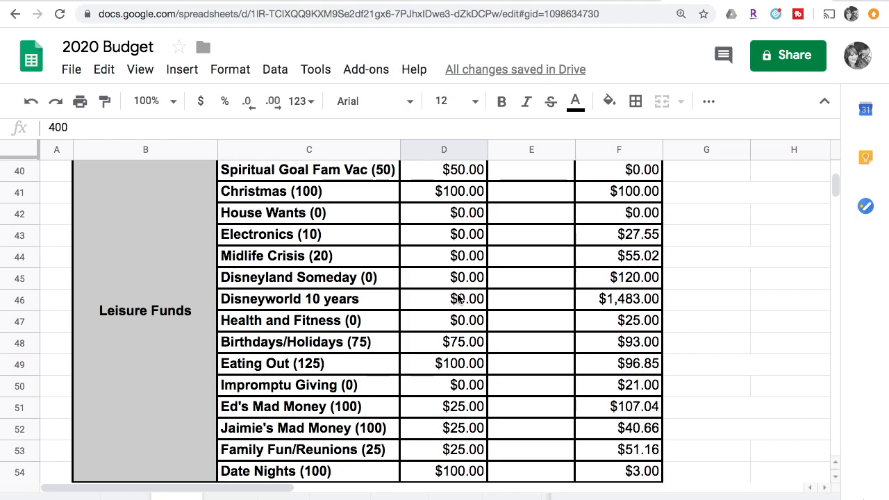
pyautogui.click(456, 257)
pyautogui.write('600')
pyautogui.press('Return')
pyautogui.scroll(-3, 448, 314)
pyautogui.scroll(-3, 448, 314)
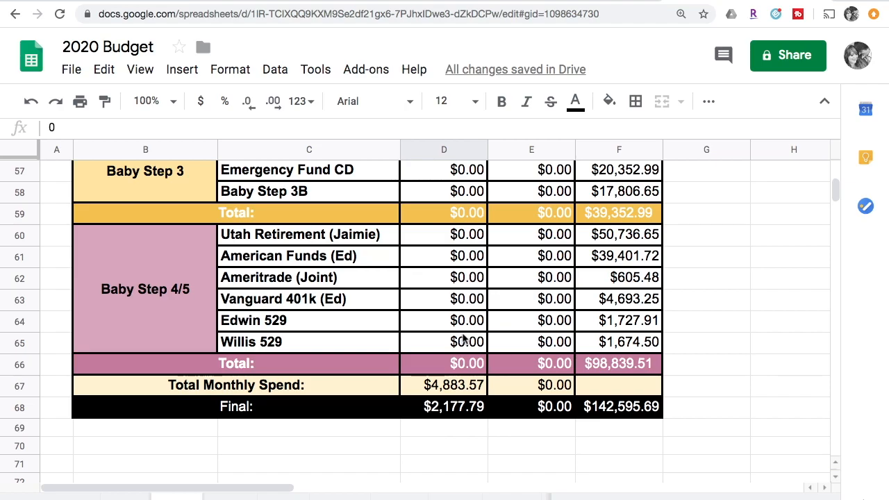
# Re-enter $400 as the Groceries budget in the Regular Cost section
pyautogui.scroll(15, 462, 338)
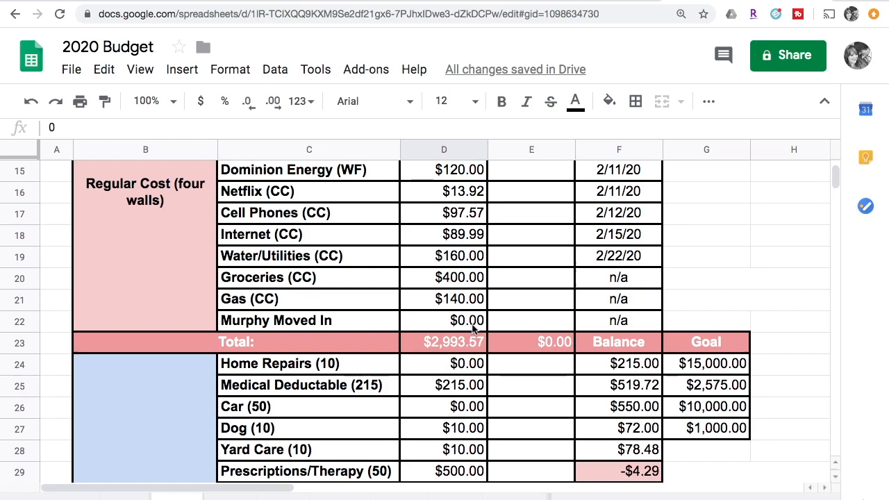
pyautogui.click(463, 283)
pyautogui.write('4')
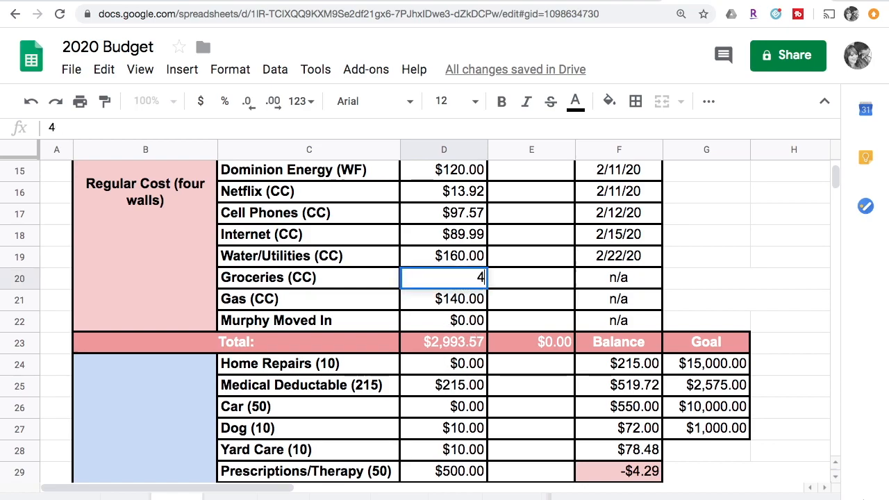
pyautogui.write('25')
pyautogui.press('BackSpace')
pyautogui.press('BackSpace')
pyautogui.write('00')
pyautogui.press('Return')
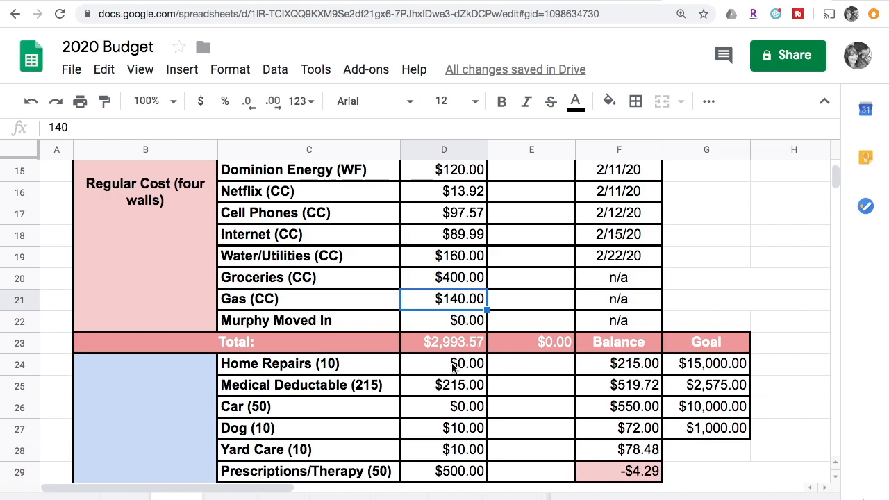
# Review the Sinking Funds budgets and the Total Monthly Spend and Final rows at the end of the budget table
pyautogui.scroll(-2, 452, 368)
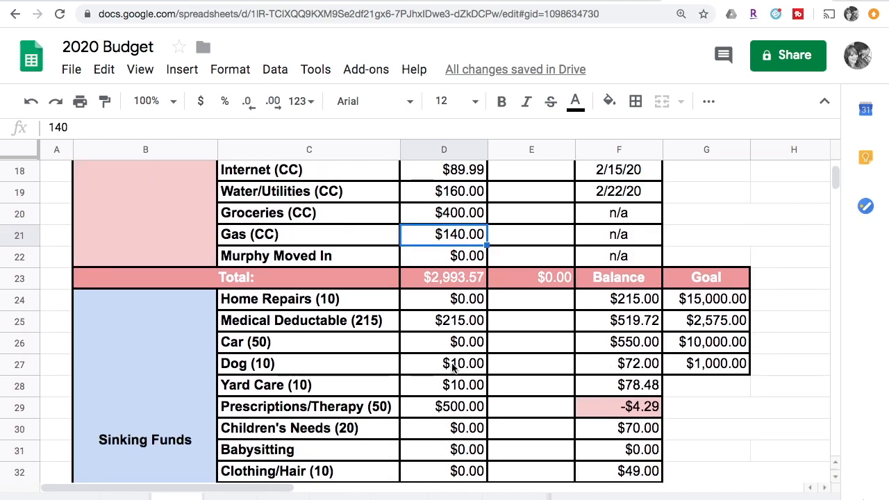
pyautogui.scroll(-2, 452, 367)
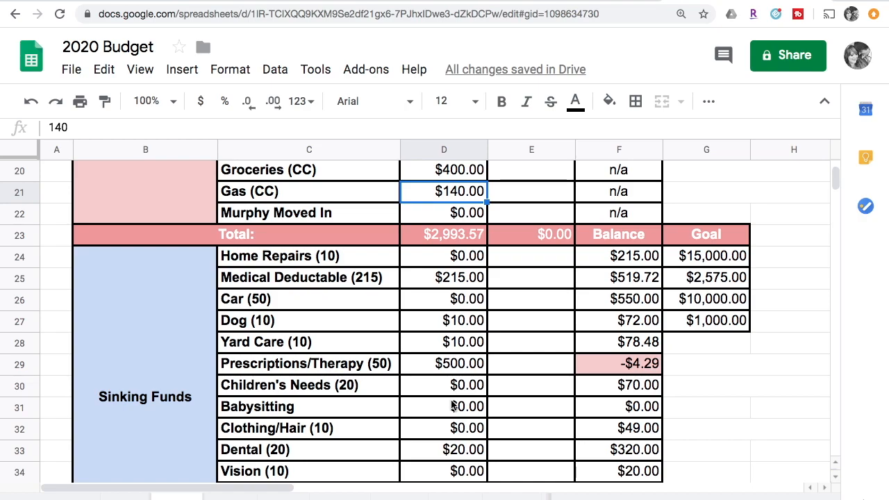
pyautogui.scroll(-4, 452, 407)
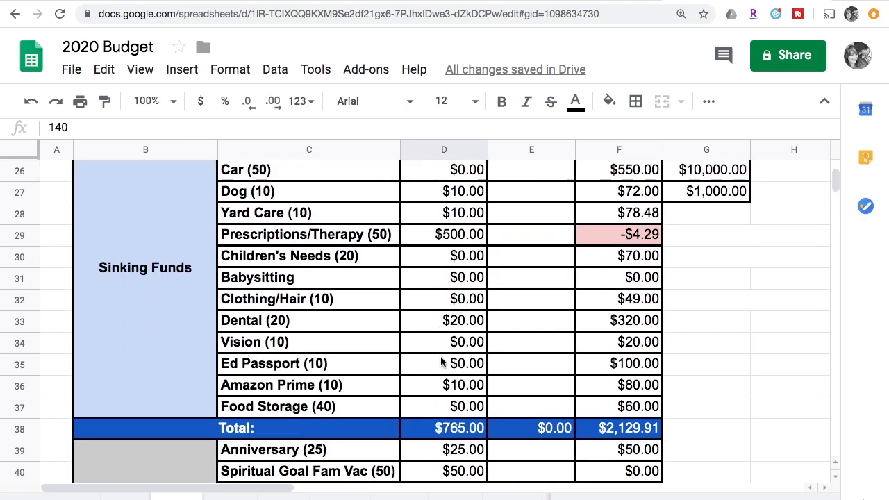
pyautogui.scroll(-1, 443, 361)
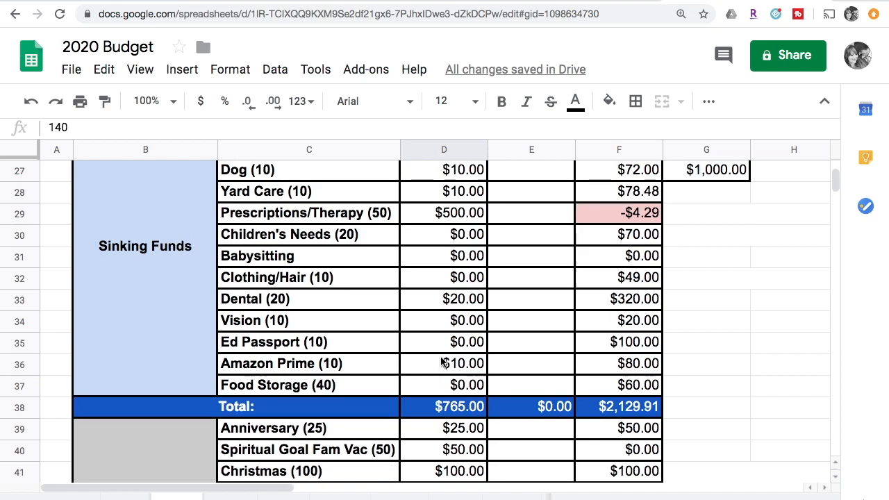
pyautogui.scroll(-10, 442, 362)
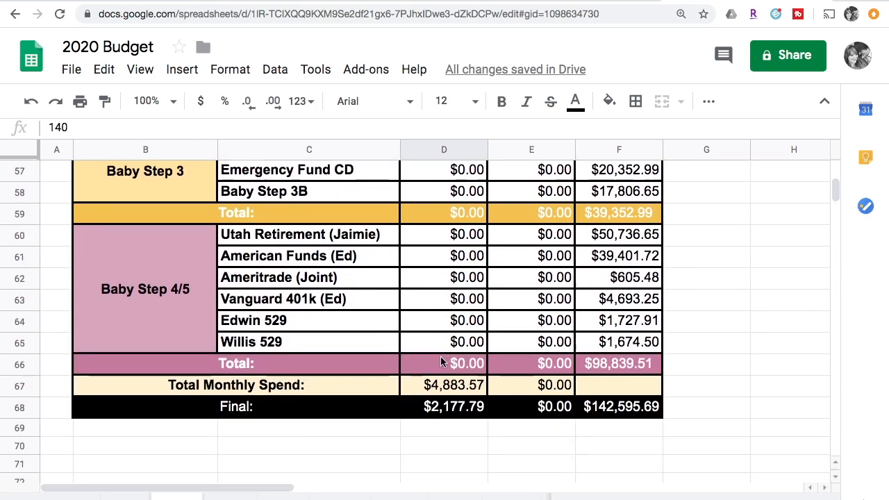
pyautogui.scroll(-1, 441, 359)
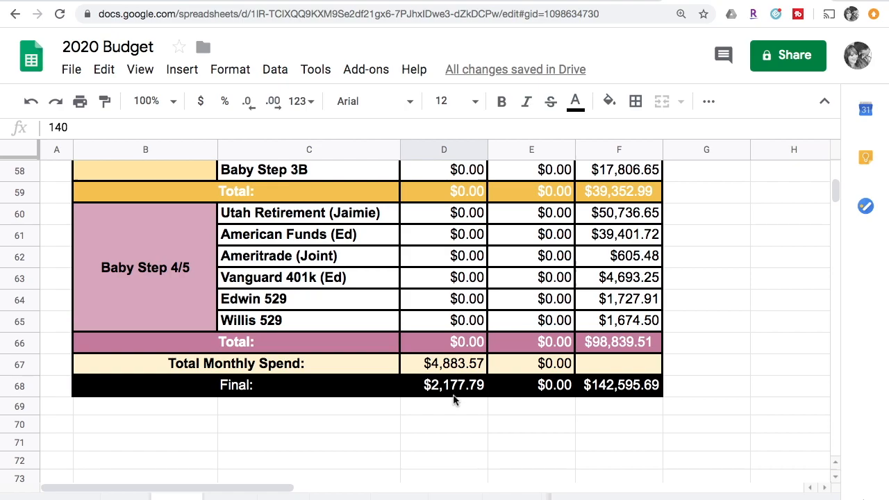
# Set the Midlife Crisis budget in the Leisure Funds section to $677.79
pyautogui.scroll(5, 451, 327)
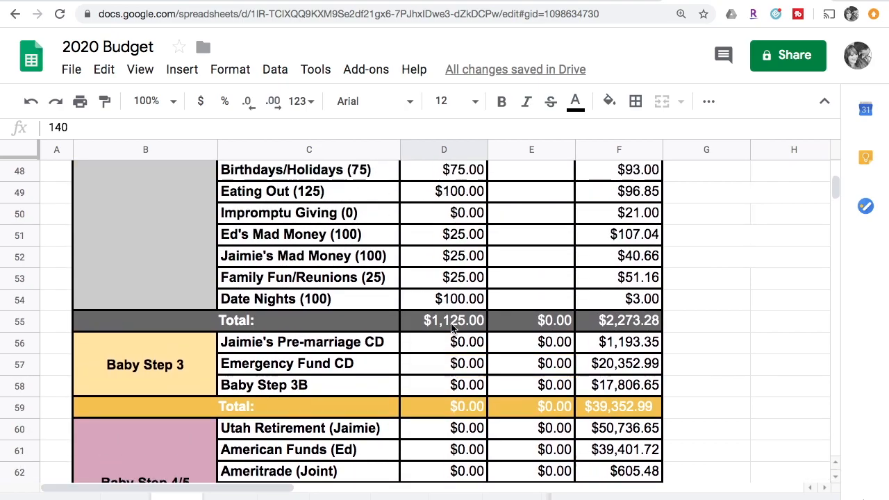
pyautogui.scroll(3, 452, 328)
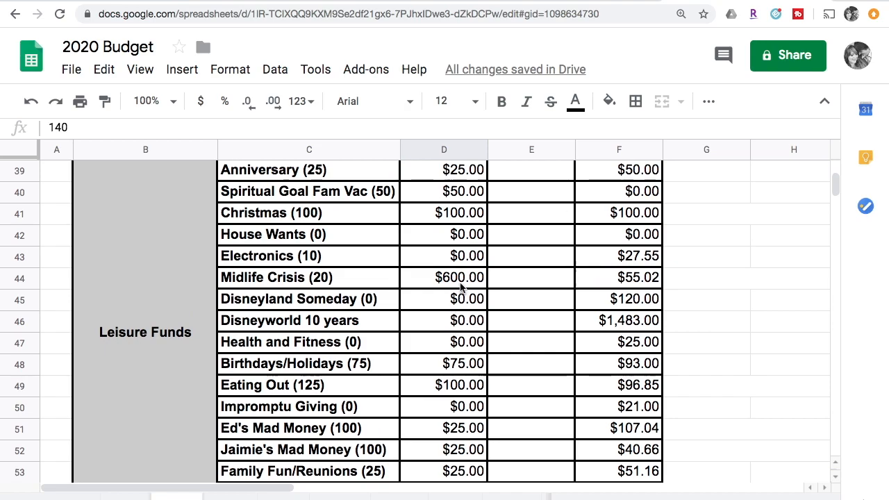
pyautogui.click(461, 286)
pyautogui.click(75, 127)
pyautogui.press('BackSpace')
pyautogui.press('BackSpace')
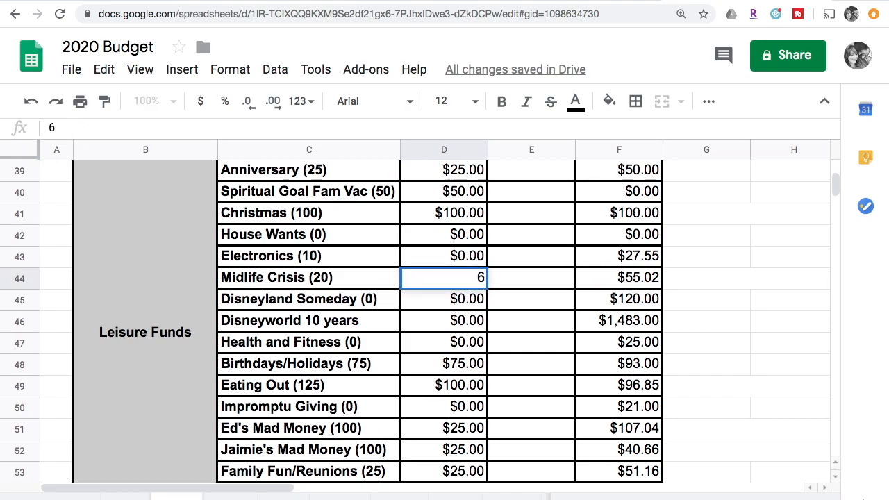
pyautogui.write('77.79')
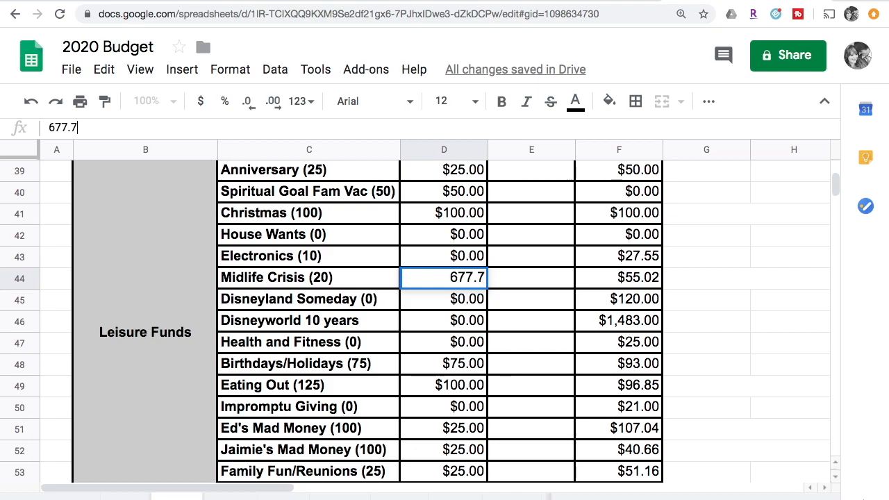
pyautogui.press('Return')
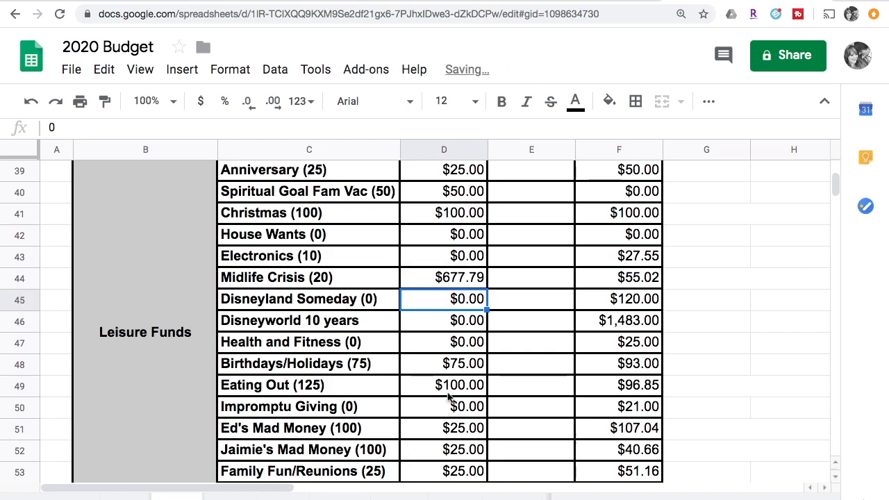
# Check the Leisure Funds budgets, the Baby Step sections and the Total Monthly Spend and Final rows
pyautogui.scroll(-5, 447, 397)
pyautogui.scroll(-2, 448, 397)
pyautogui.scroll(5, 448, 397)
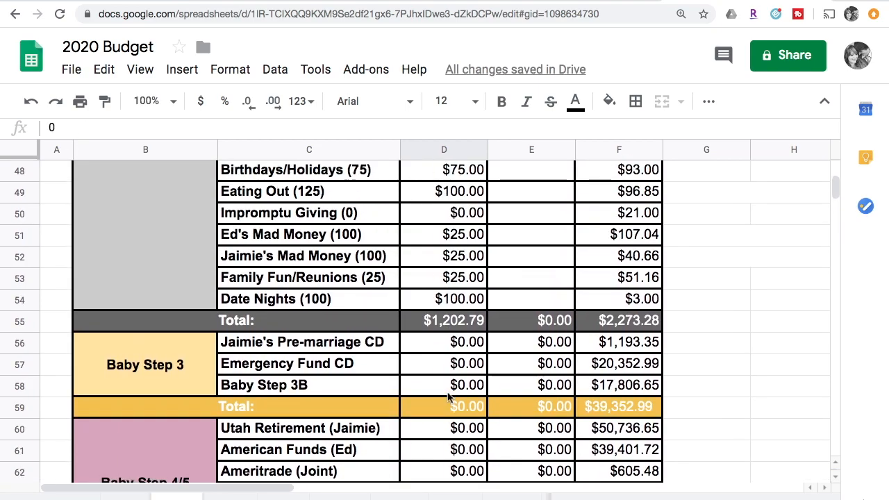
pyautogui.scroll(1, 448, 397)
pyautogui.click(454, 211)
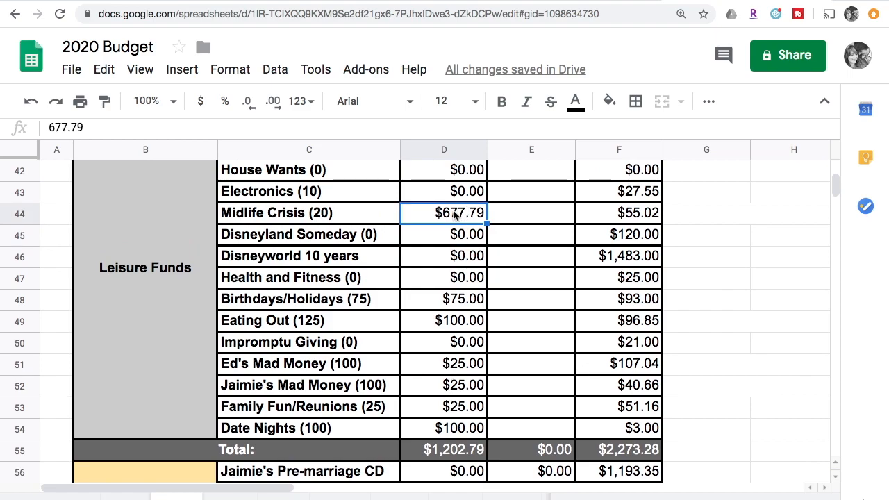
pyautogui.click(528, 235)
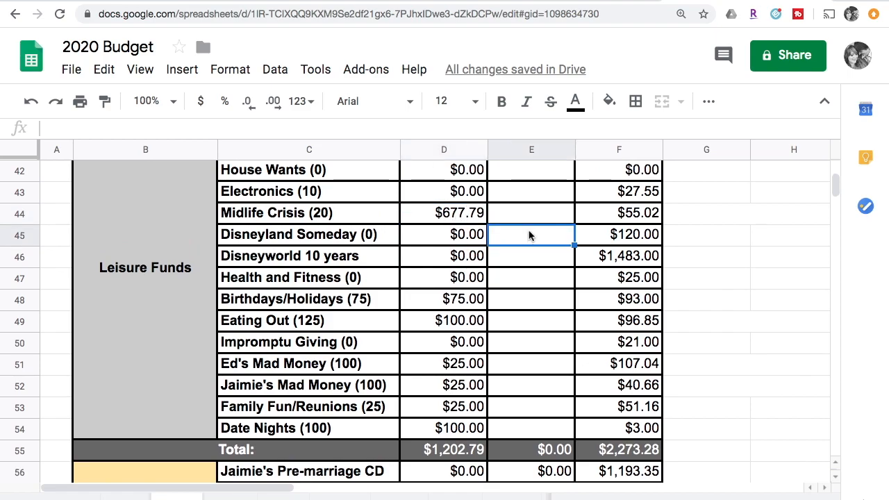
pyautogui.scroll(1, 528, 235)
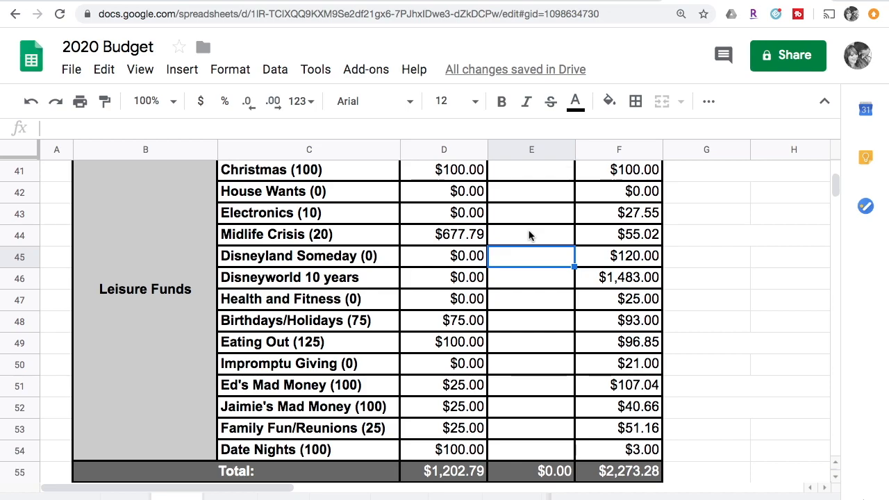
pyautogui.scroll(-2, 529, 236)
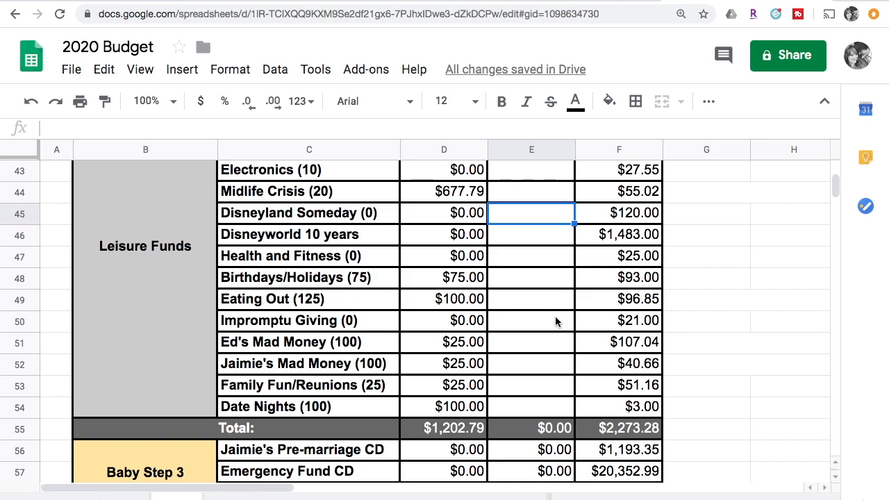
pyautogui.scroll(-4, 555, 315)
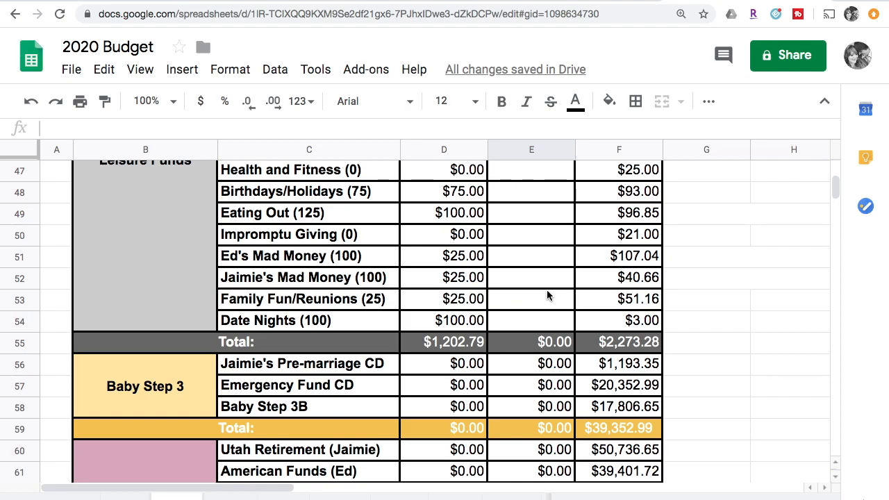
pyautogui.scroll(-6, 547, 296)
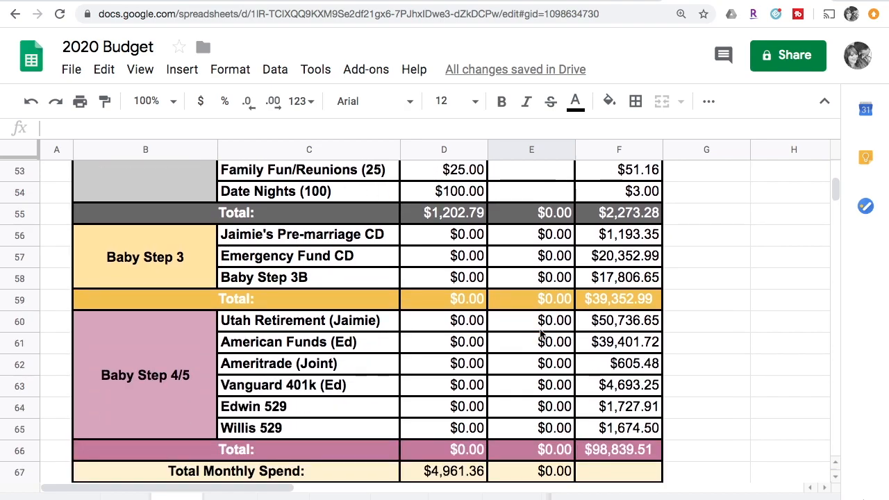
pyautogui.scroll(-6, 541, 334)
pyautogui.scroll(9, 540, 334)
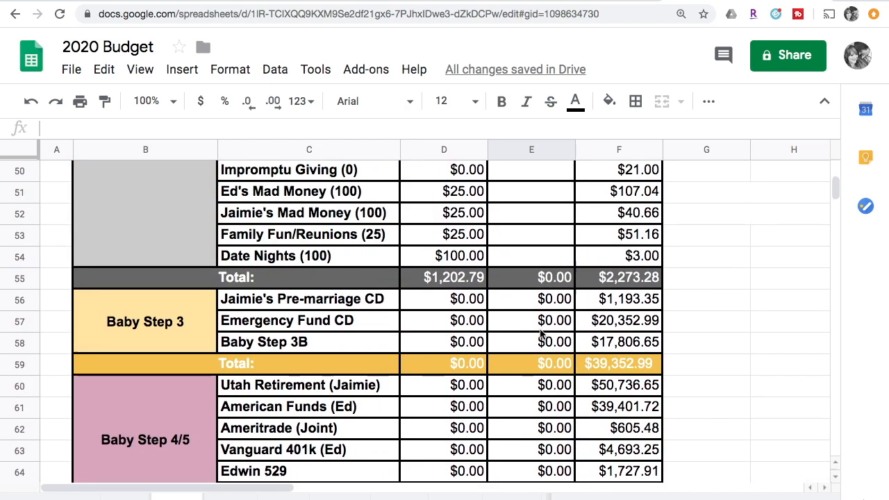
# Review the Leisure Funds and Sinking Funds budgets, working back up to the Income section
pyautogui.scroll(7, 541, 334)
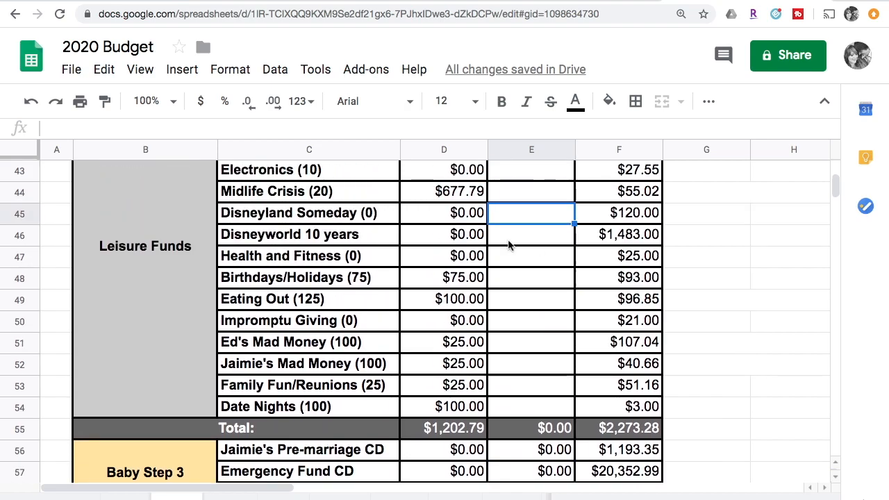
pyautogui.scroll(2, 509, 245)
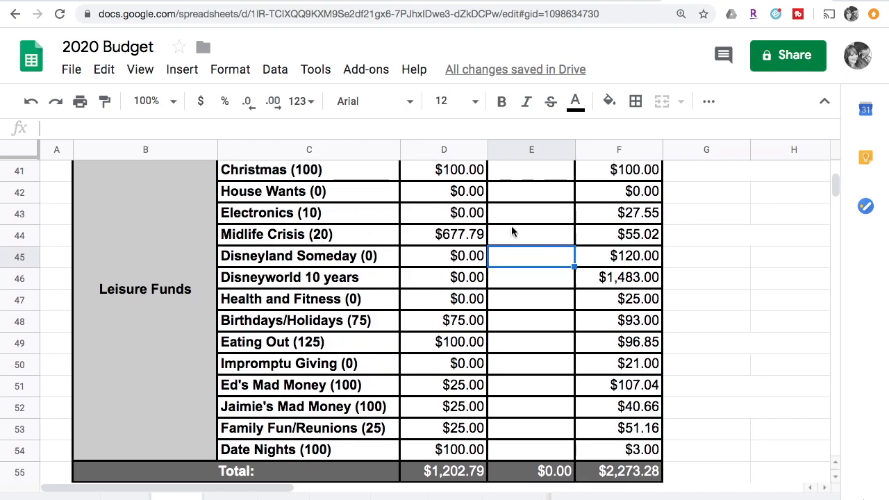
pyautogui.scroll(7, 511, 237)
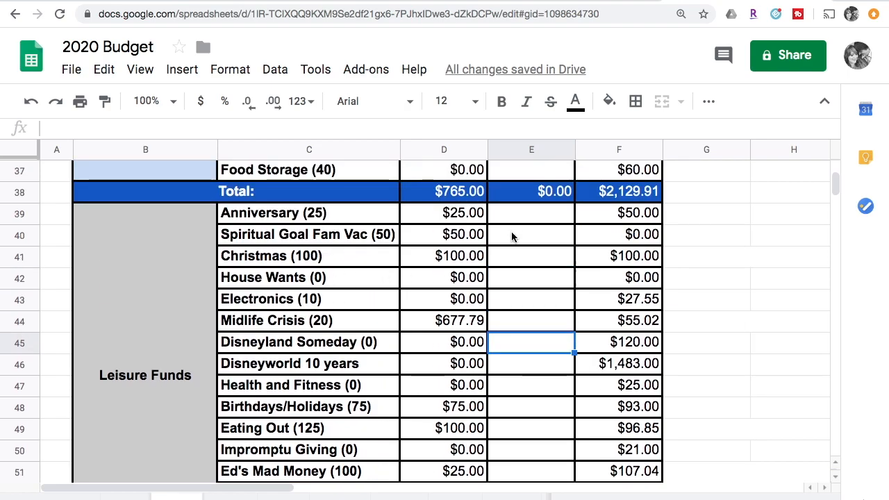
pyautogui.scroll(8, 512, 237)
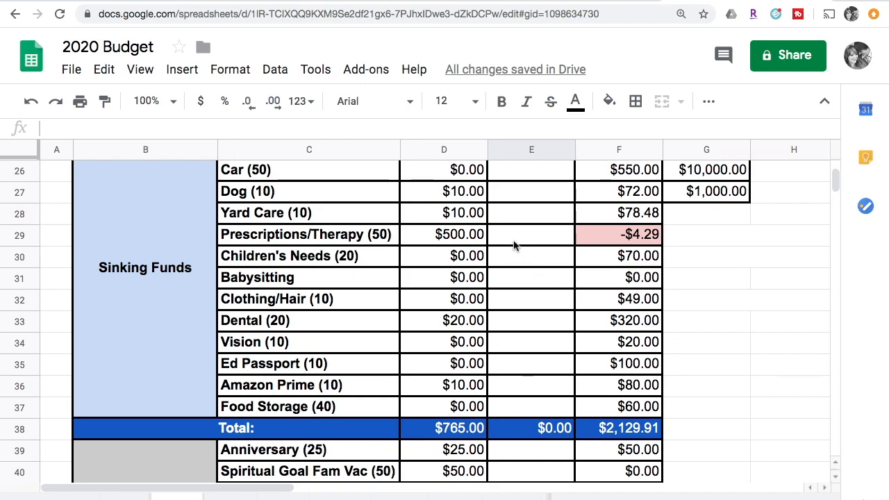
pyautogui.scroll(2, 514, 245)
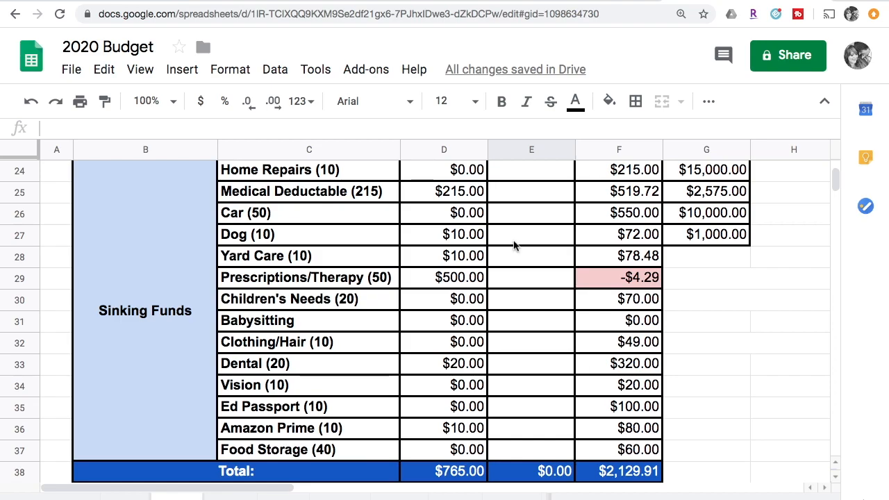
pyautogui.scroll(3, 514, 245)
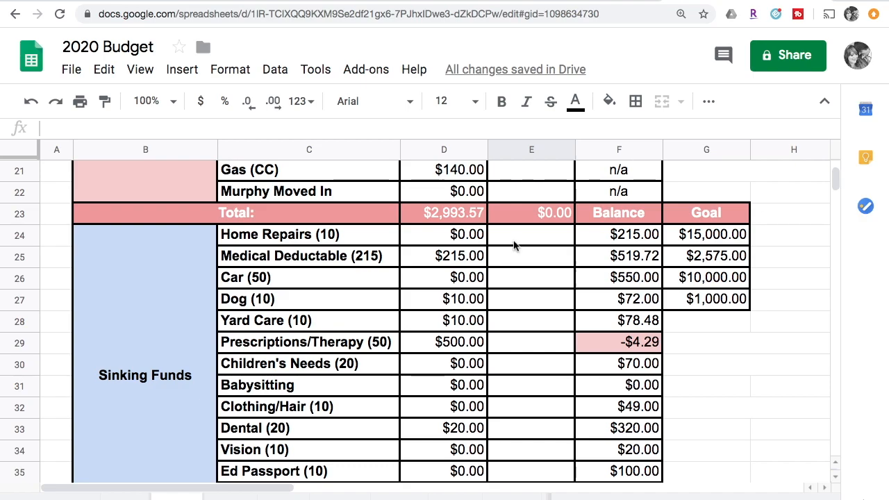
pyautogui.scroll(10, 513, 244)
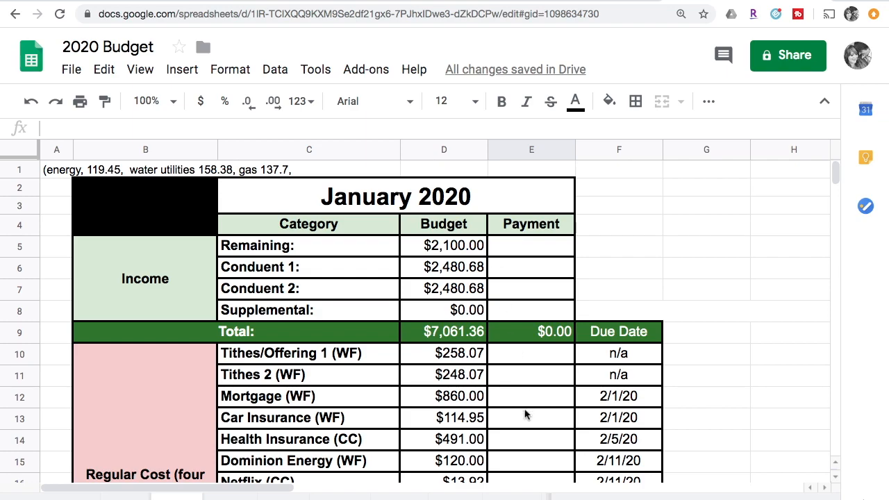
# Go over the whole budget table from the Income and Regular Cost sections down to the Final row
pyautogui.scroll(-5, 526, 415)
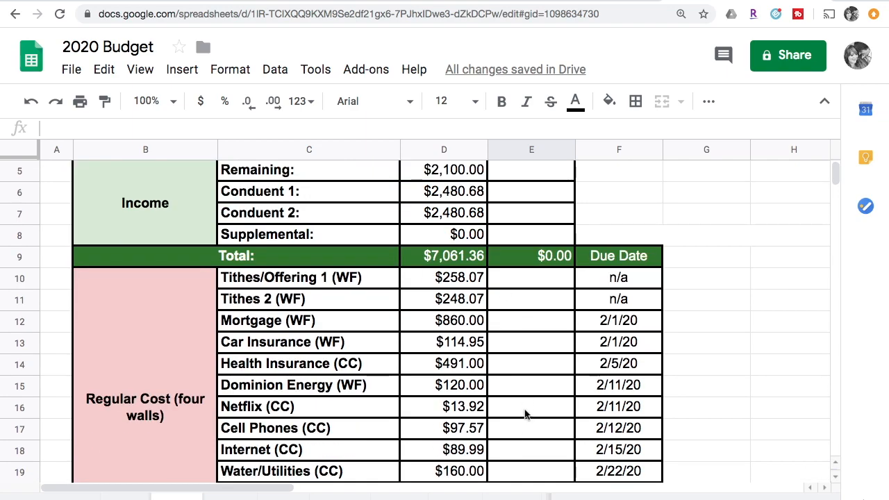
pyautogui.scroll(-2, 526, 415)
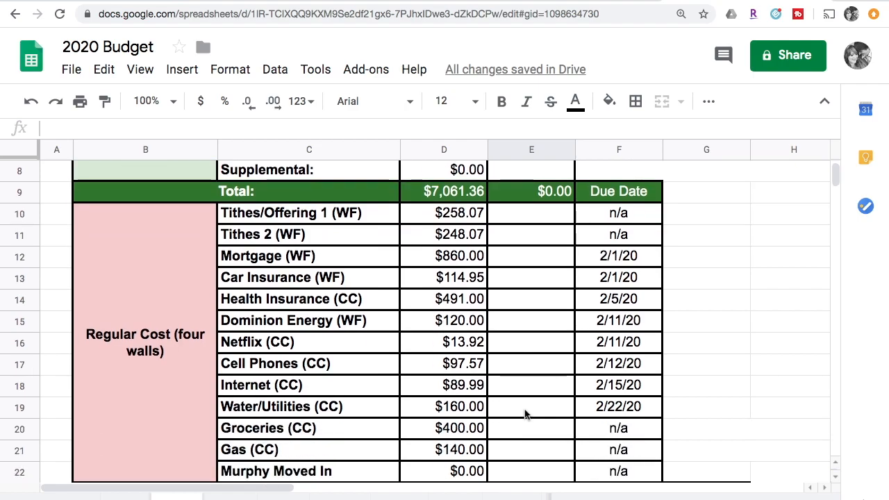
pyautogui.scroll(-2, 526, 415)
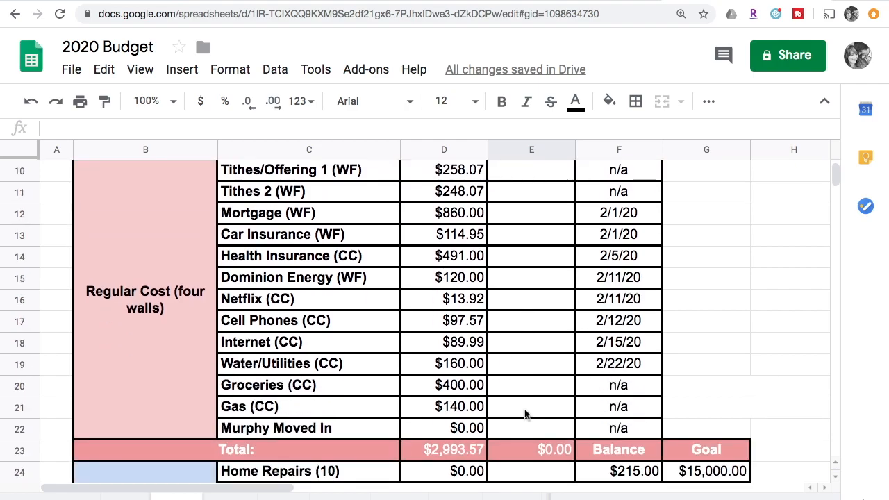
pyautogui.scroll(-6, 526, 415)
pyautogui.scroll(-8, 525, 415)
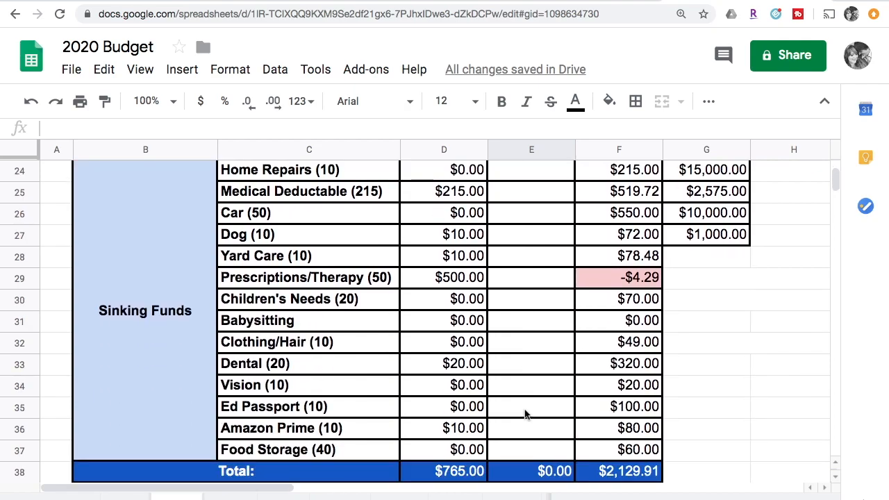
pyautogui.scroll(-1, 525, 415)
pyautogui.scroll(-6, 522, 291)
pyautogui.scroll(6, 522, 292)
pyautogui.scroll(-8, 522, 292)
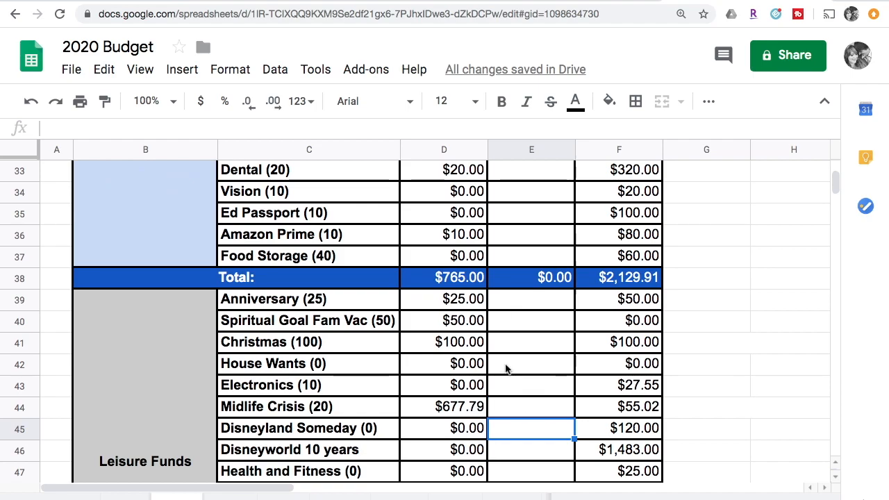
pyautogui.scroll(6, 510, 368)
pyautogui.scroll(-5, 533, 383)
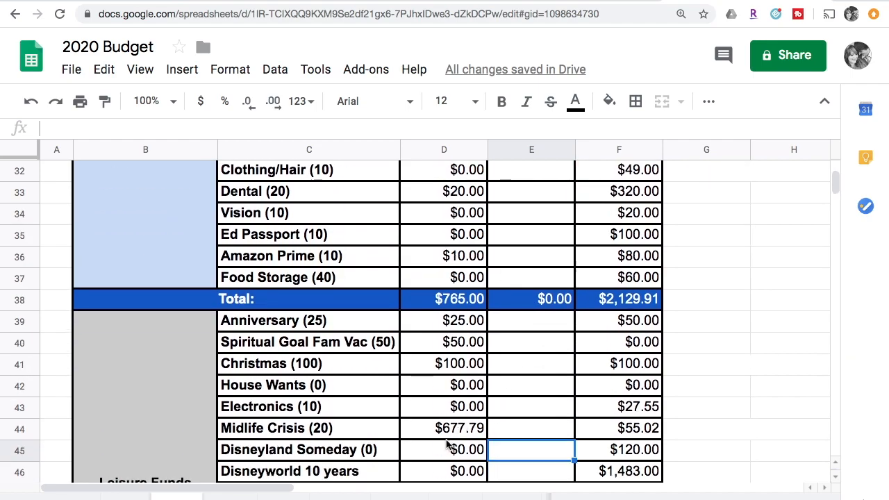
pyautogui.scroll(-2, 501, 435)
pyautogui.scroll(-8, 503, 440)
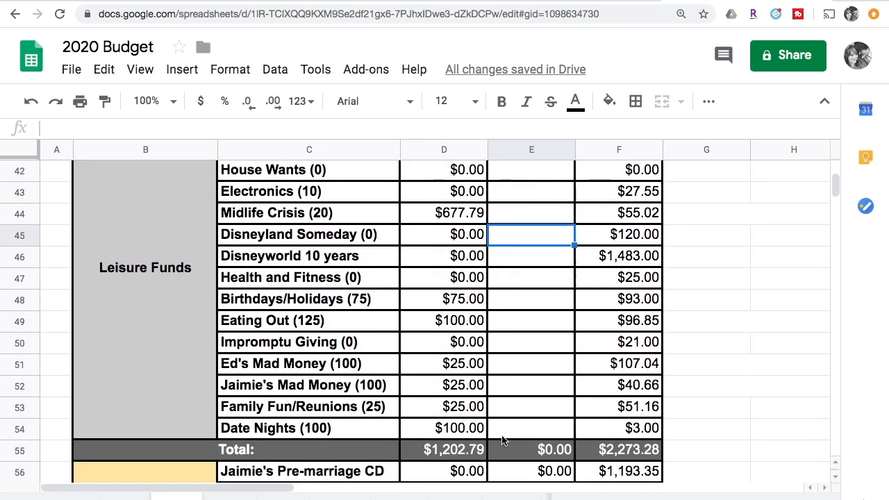
pyautogui.scroll(-12, 503, 440)
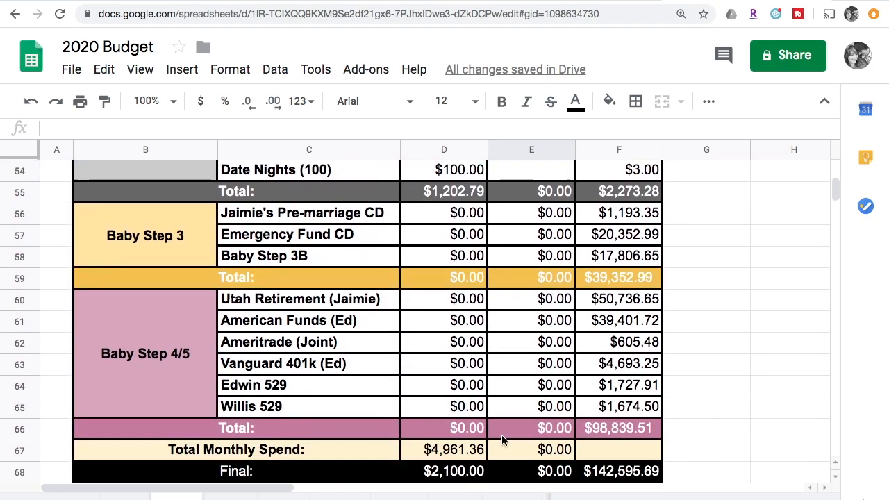
# Change the date in the sheet's title cell to 2/1/2020 so the heading reads February 2020
pyautogui.scroll(2, 503, 332)
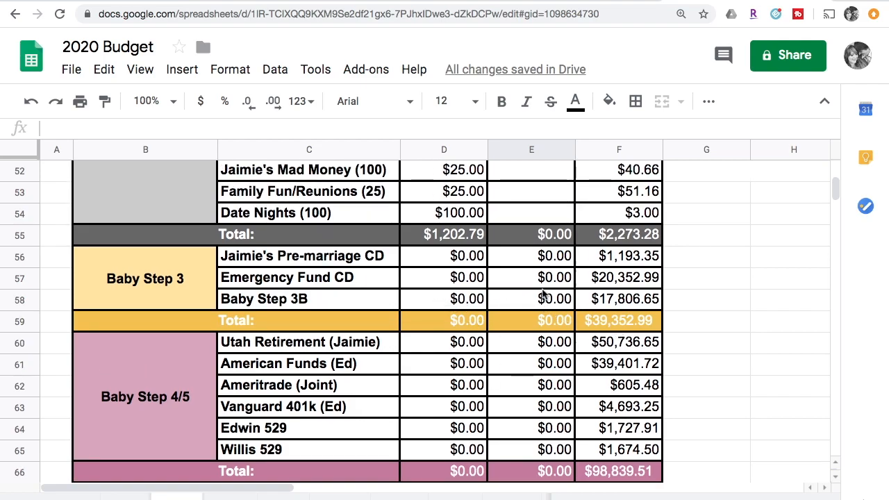
pyautogui.scroll(12, 544, 295)
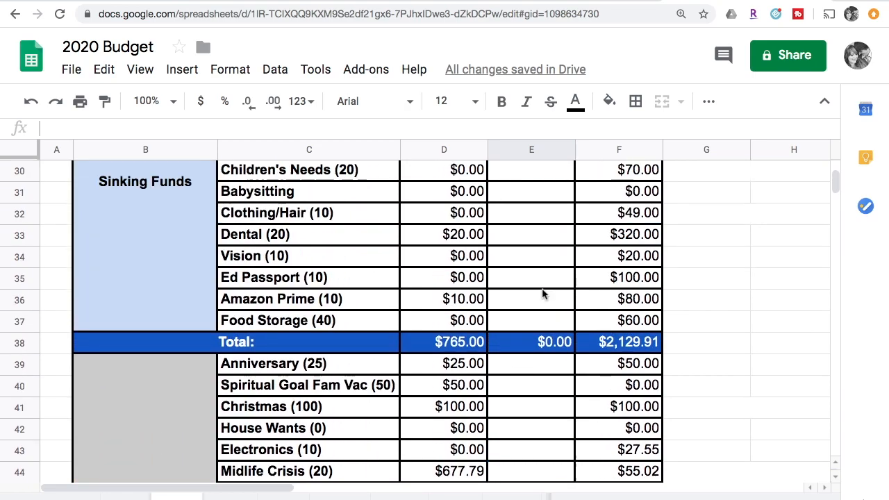
pyautogui.scroll(5, 543, 295)
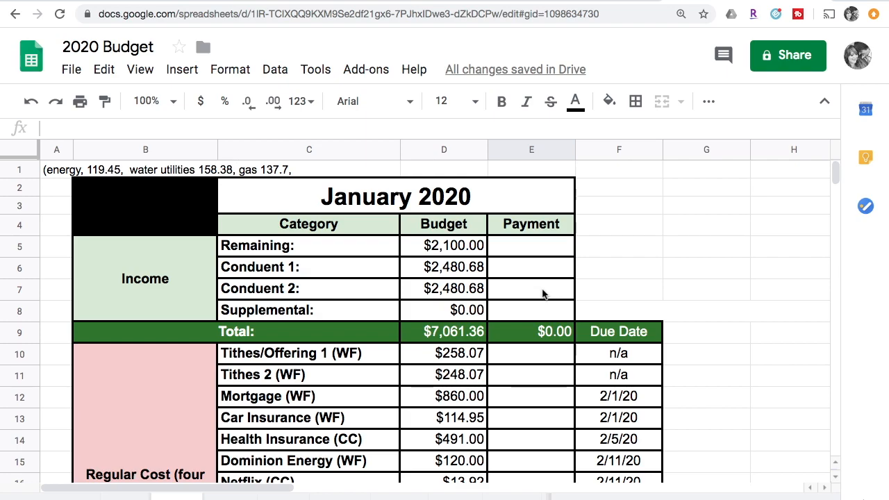
pyautogui.click(378, 192)
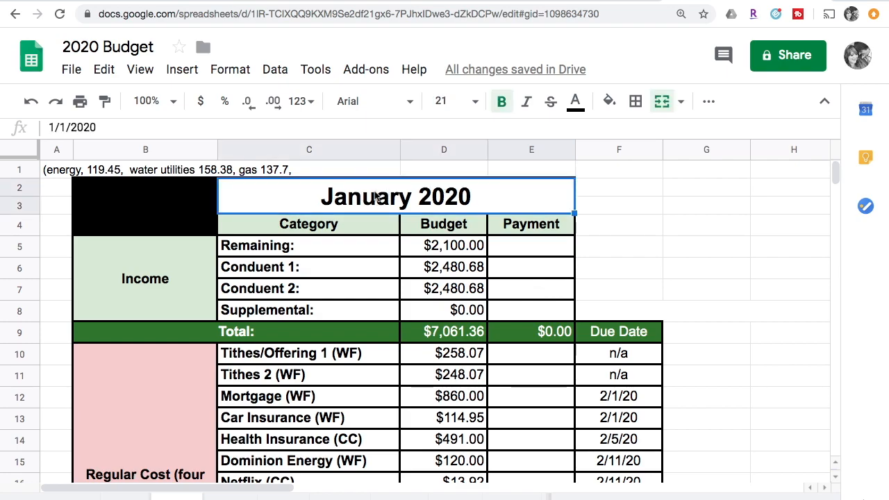
pyautogui.click(56, 127)
pyautogui.write('=')
pyautogui.press('BackSpace')
pyautogui.press('BackSpace')
pyautogui.write('2')
pyautogui.press('Return')
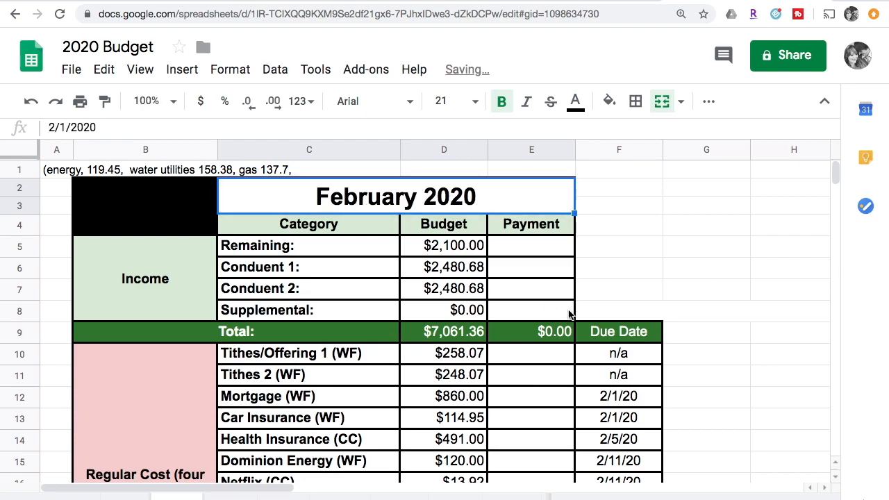
pyautogui.click(658, 275)
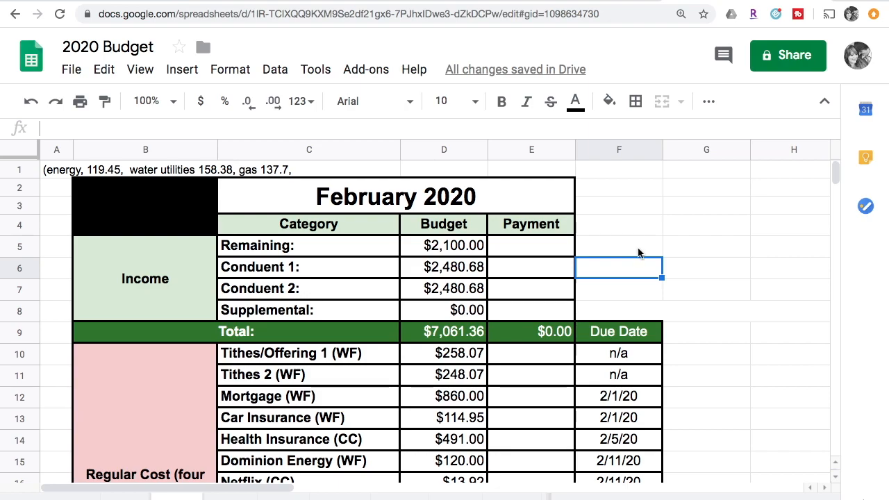
pyautogui.scroll(-10, 639, 253)
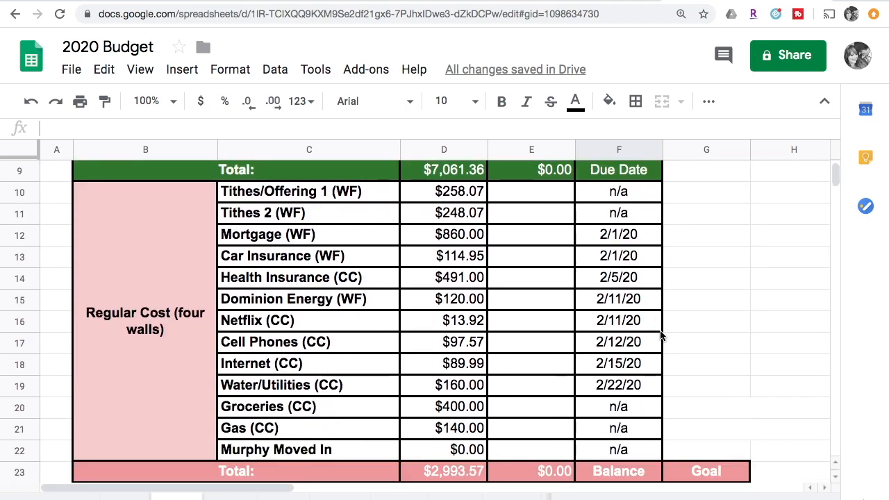
pyautogui.scroll(-5, 661, 335)
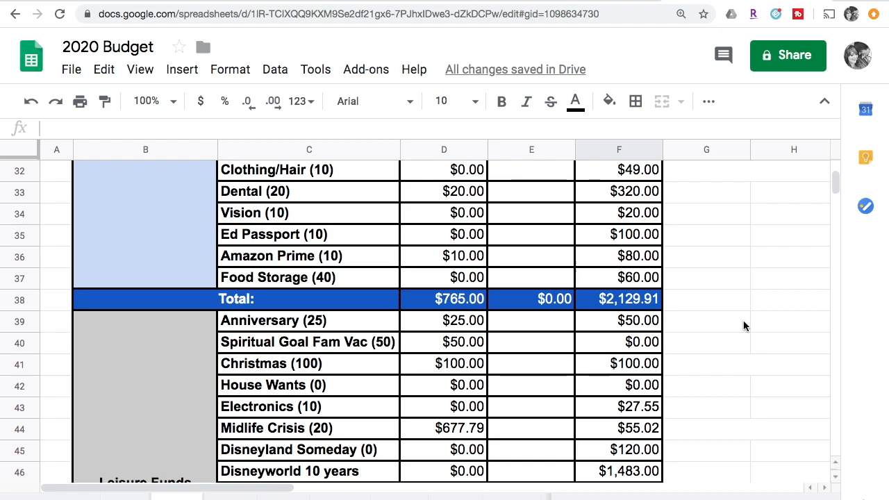
pyautogui.scroll(1, 743, 326)
pyautogui.scroll(10, 744, 326)
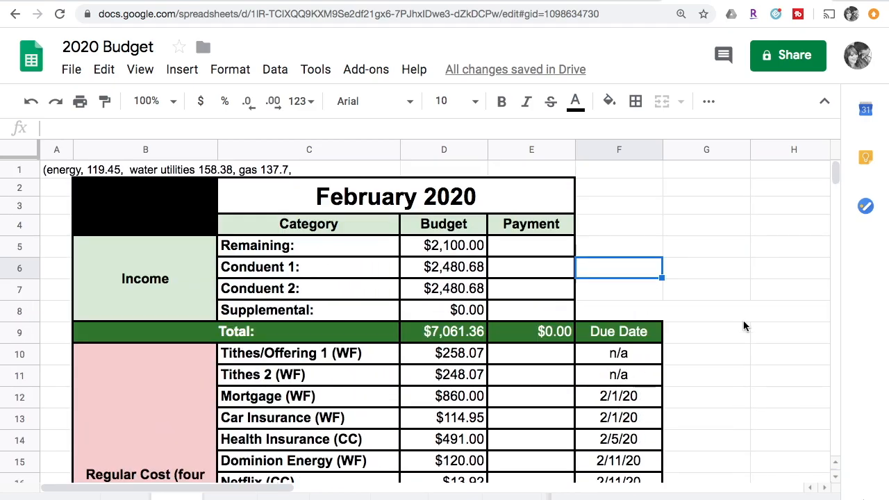